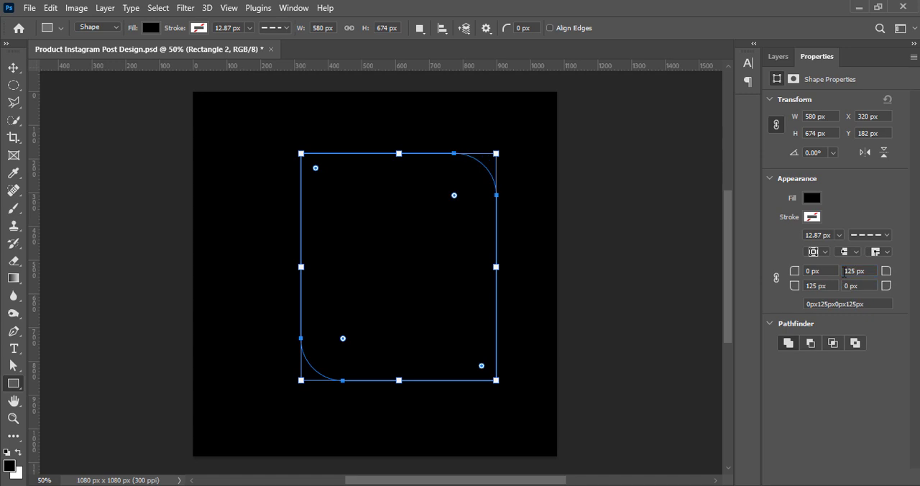
Narrow the rounded rectangle to 498 px wide and set its upper-right and lower-left corner radii to 150 px.
drag(495, 266, 468, 267)
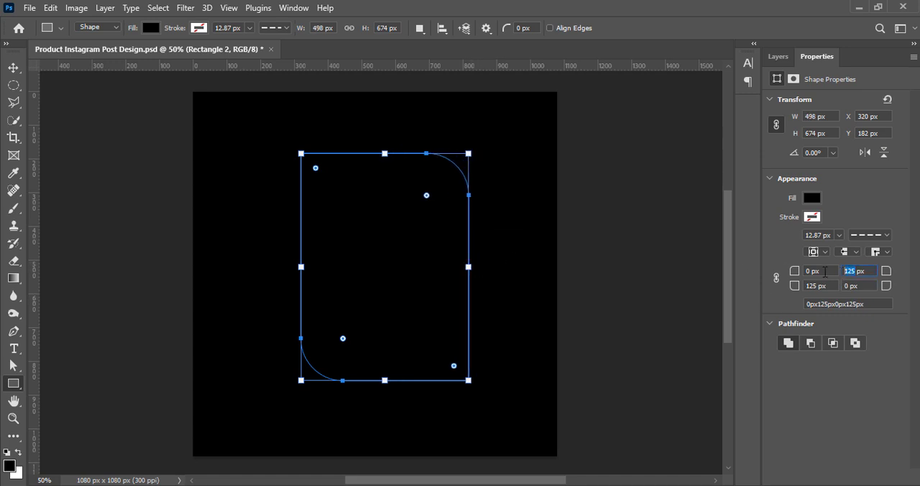
text(150)
key(Return)
click(804, 286)
text(150)
key(Return)
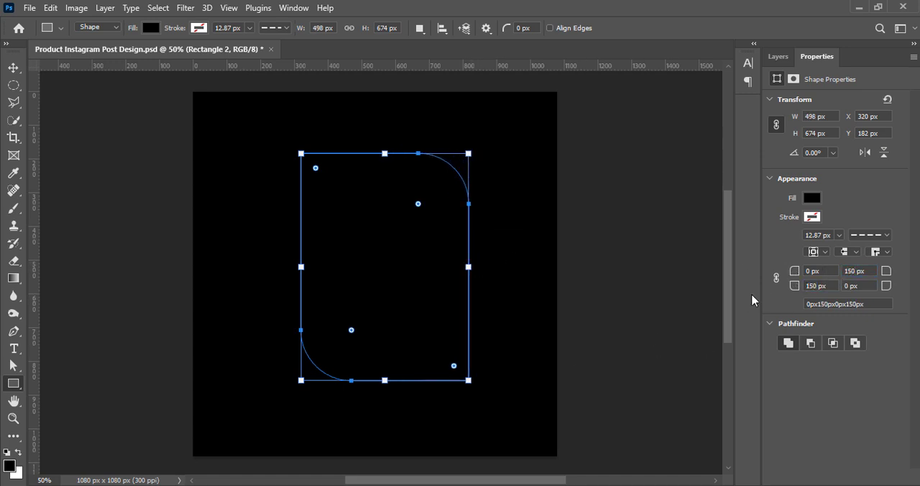
Fill the rounded rectangle with white and move it to the horizontal centre of the canvas, slightly higher.
click(811, 198)
click(852, 270)
click(13, 66)
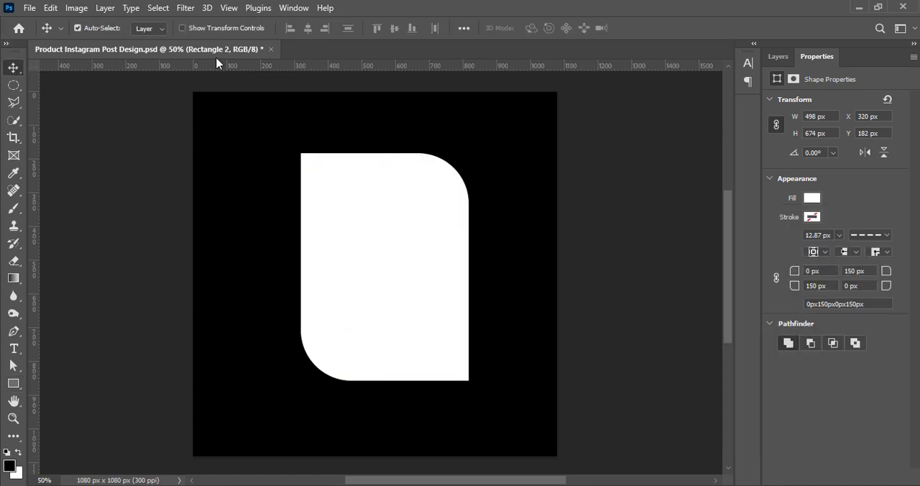
click(777, 57)
drag(388, 260, 375, 242)
click(646, 219)
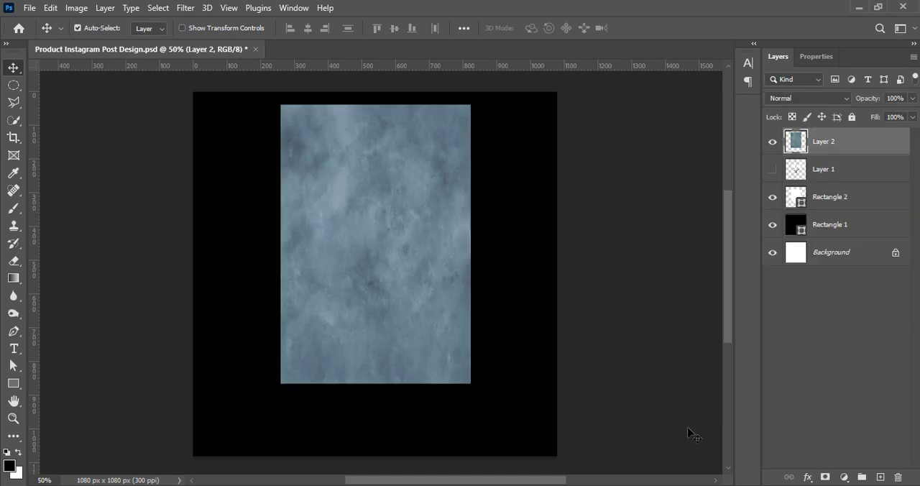
Raise the vibrance of the blue texture on Layer 2 to its maximum.
click(76, 8)
mouse_move(97, 43)
click(234, 100)
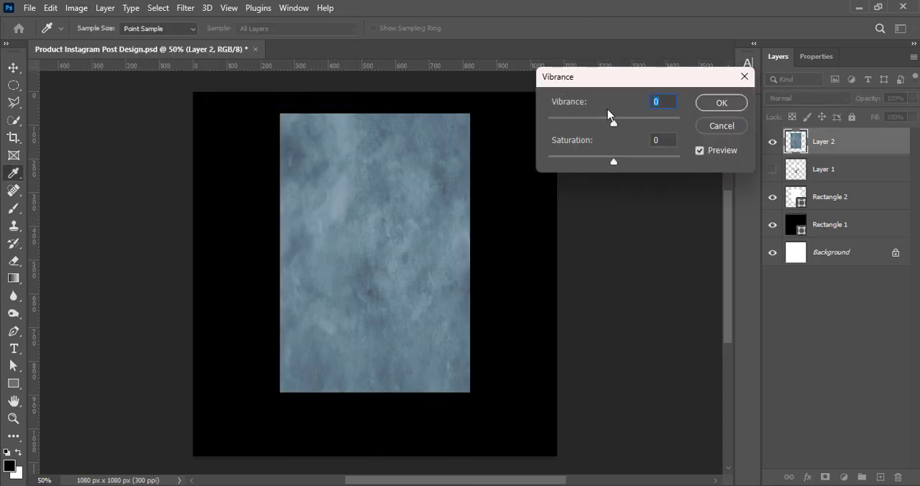
drag(610, 117, 680, 123)
click(719, 102)
Set the texture's contrast to 15 and raise its brightness slightly.
click(76, 8)
click(253, 43)
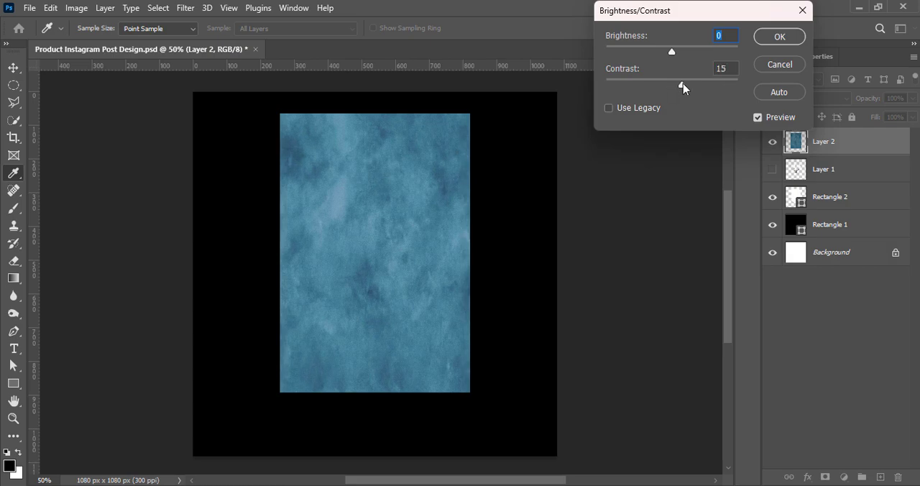
drag(673, 52, 678, 53)
key(Return)
Darken the texture's midtones slightly with a Curves adjustment.
click(76, 8)
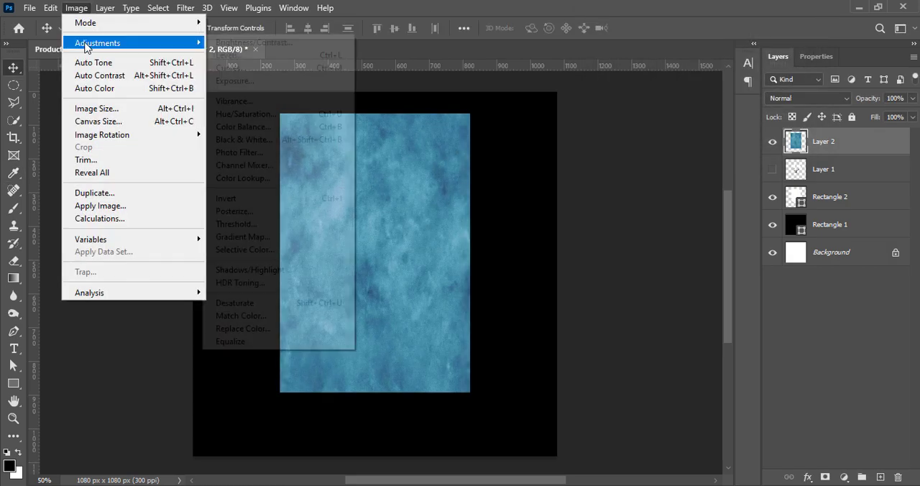
click(234, 68)
drag(508, 97, 625, 97)
drag(629, 226, 645, 235)
click(888, 112)
Open the Hue/Saturation adjustment for the texture layer.
click(76, 8)
mouse_move(100, 45)
click(237, 113)
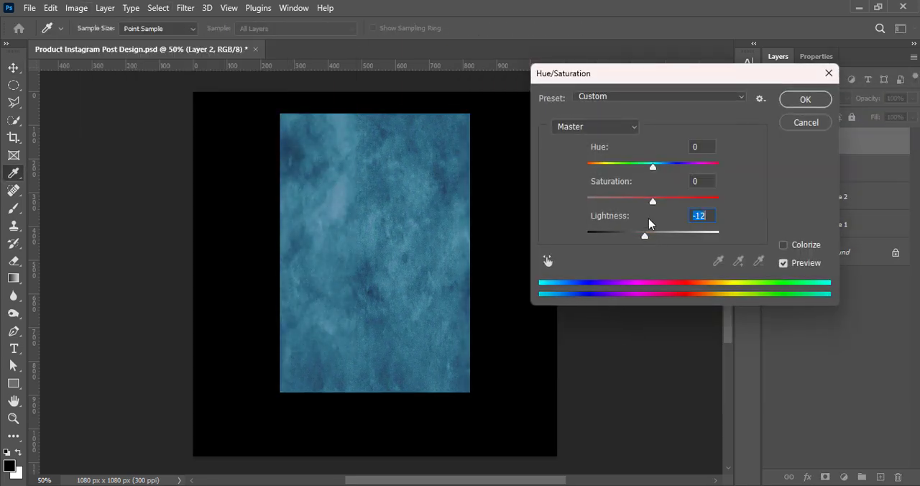
Try a lightness of -12, lower saturation and various Hue/Saturation presets, including Increase Saturation, Old Style, Sepia and Yellow Boost.
drag(653, 201, 635, 202)
click(640, 97)
click(668, 149)
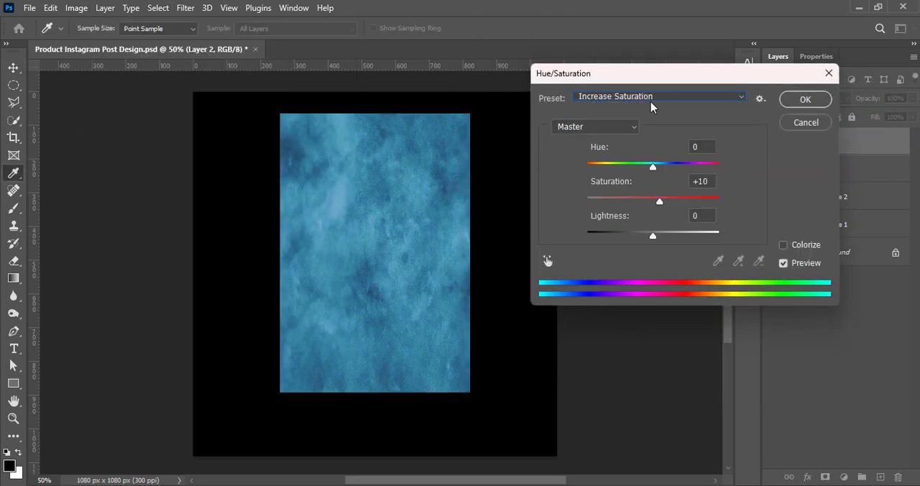
click(624, 98)
click(622, 134)
click(619, 98)
click(634, 173)
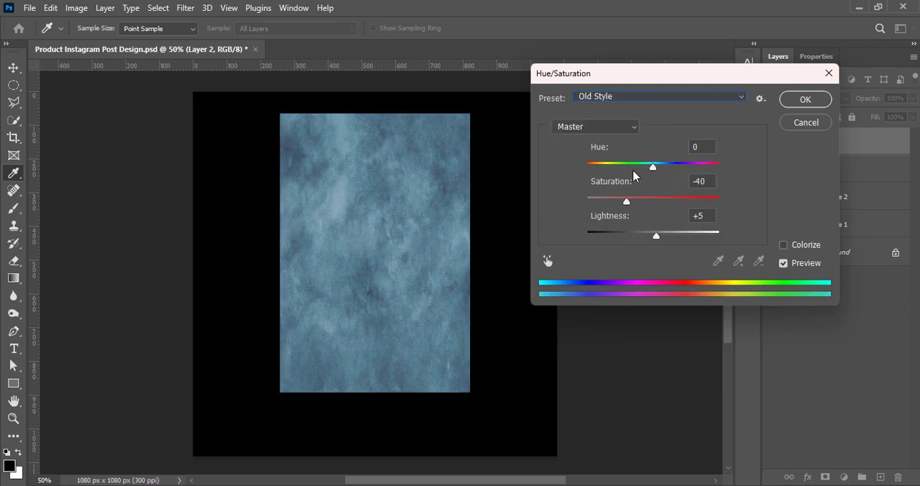
click(618, 98)
click(632, 185)
click(606, 97)
click(611, 199)
click(602, 96)
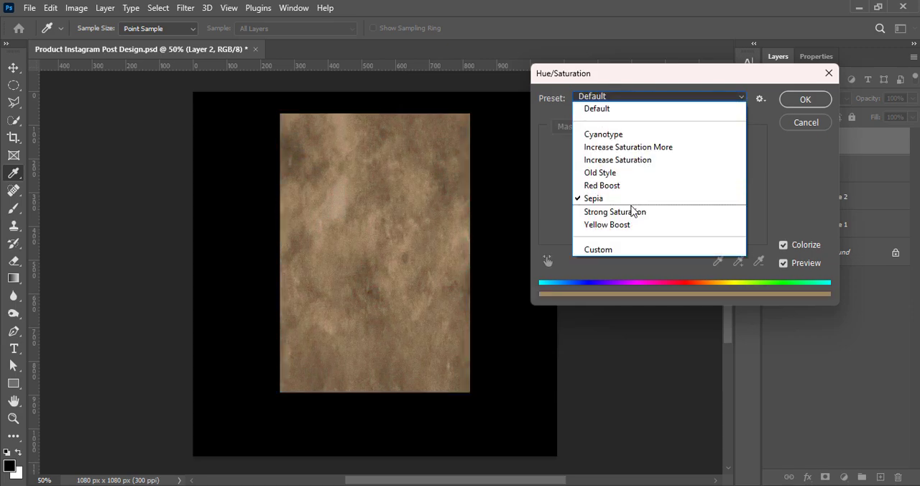
click(632, 212)
click(618, 96)
click(618, 224)
Apply the Old Style Hue/Saturation preset to the texture with the hue set to +1.
click(611, 97)
click(616, 175)
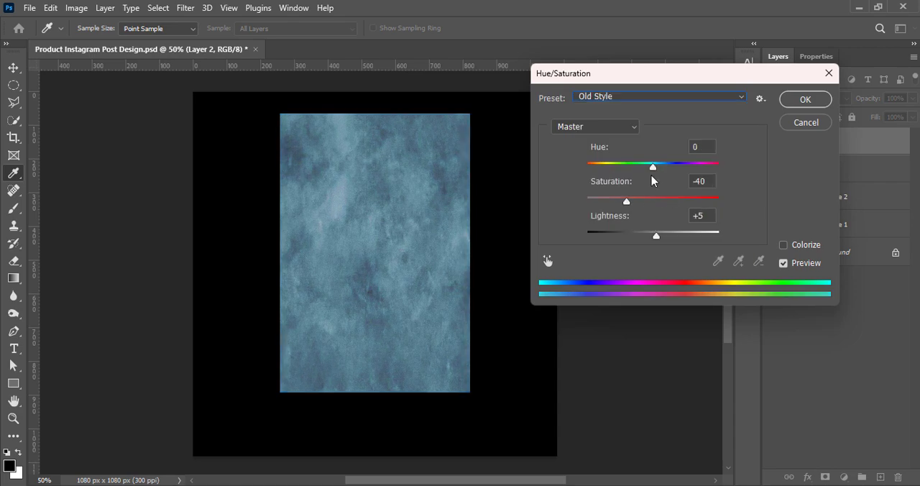
mouse_move(652, 166)
mouse_down()
mouse_move(661, 167)
mouse_move(641, 163)
mouse_move(653, 164)
mouse_up()
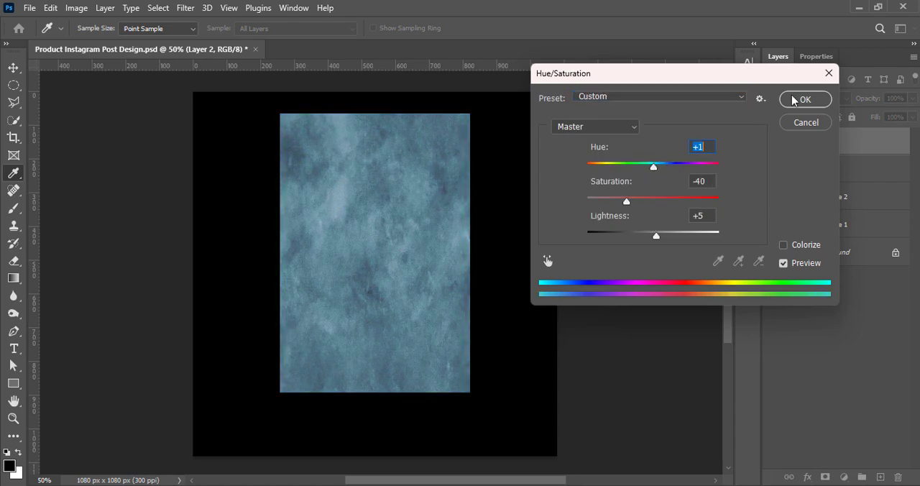
click(804, 99)
Raise the texture's brightness to 15 and increase its vibrance by about half the slider range.
click(76, 8)
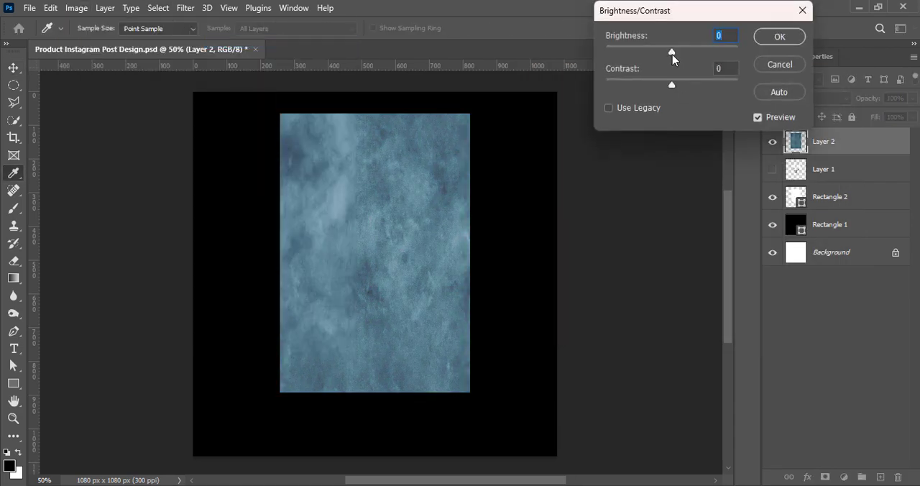
drag(671, 55, 678, 55)
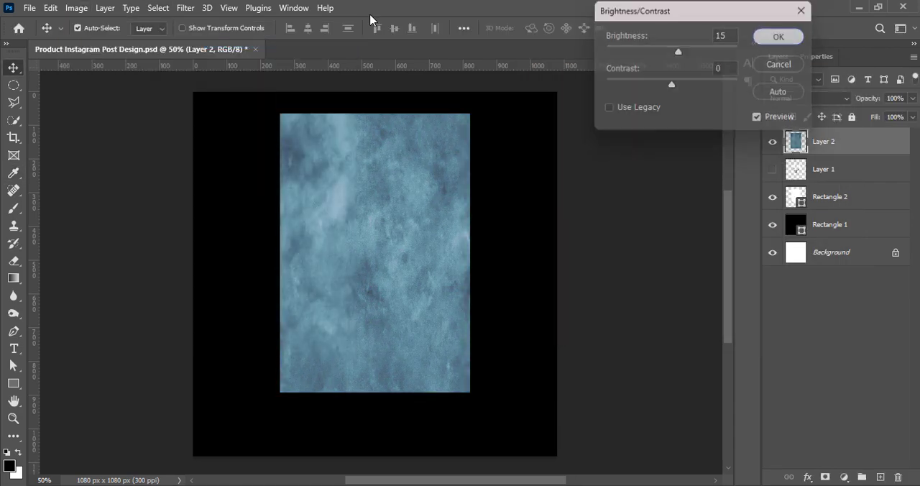
mouse_move(90, 43)
click(235, 102)
drag(613, 123, 646, 124)
click(720, 103)
Stretch the texture with Free Transform so it covers the whole canvas.
key(ctrl+t)
drag(470, 253, 549, 252)
drag(280, 252, 175, 252)
drag(546, 252, 575, 252)
drag(328, 278, 321, 278)
key(Return)
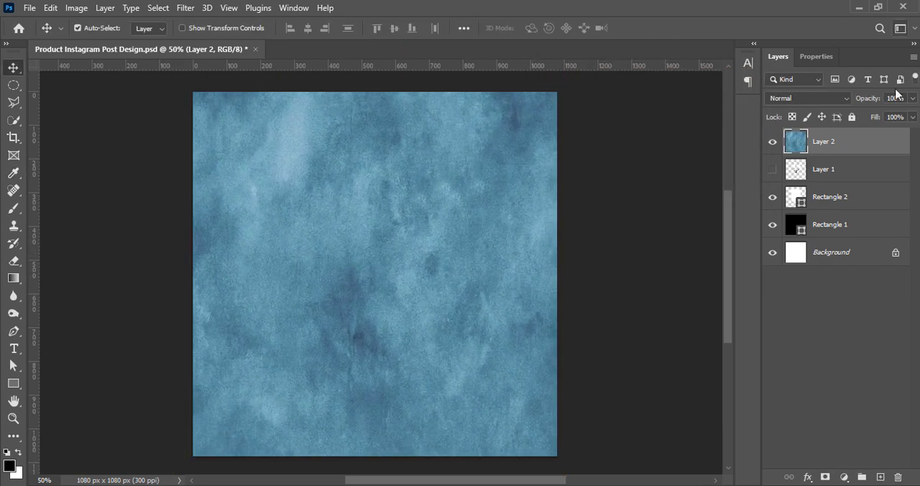
Move the white Rectangle 2 above the texture, and clip a duplicate of the texture to it.
drag(839, 202, 834, 132)
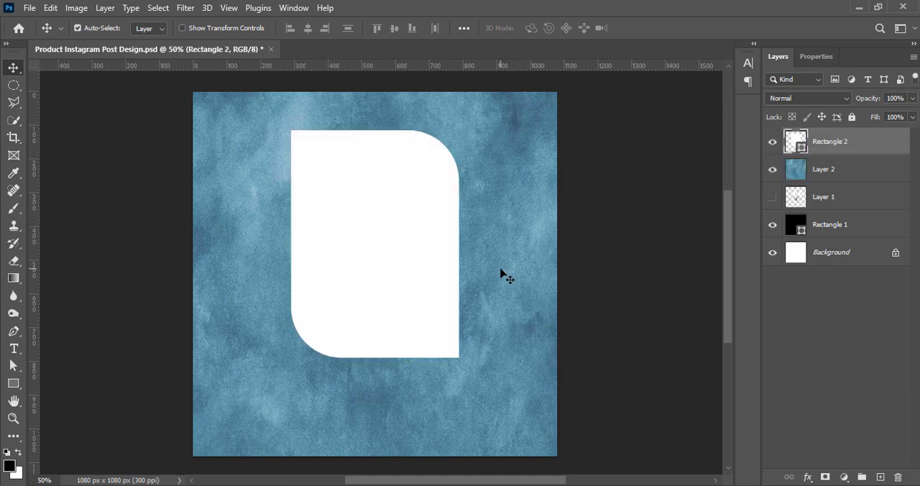
drag(850, 172, 880, 476)
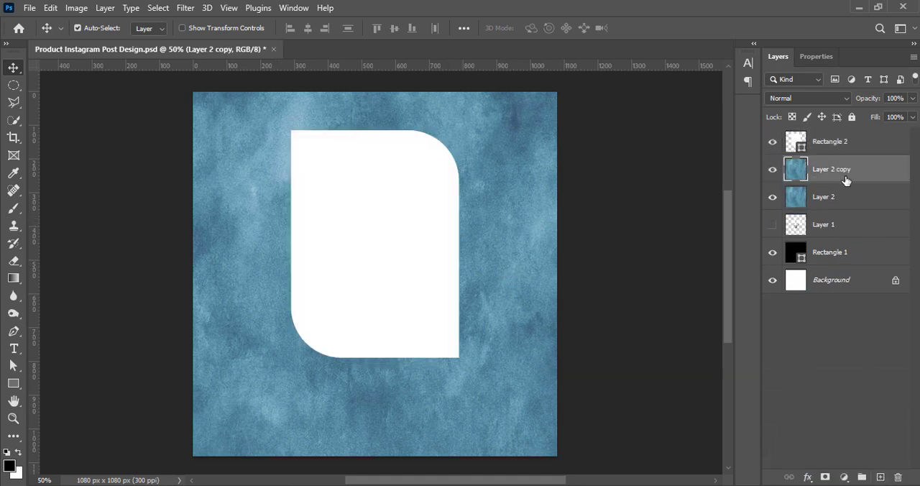
drag(841, 137, 839, 134)
right_click(830, 142)
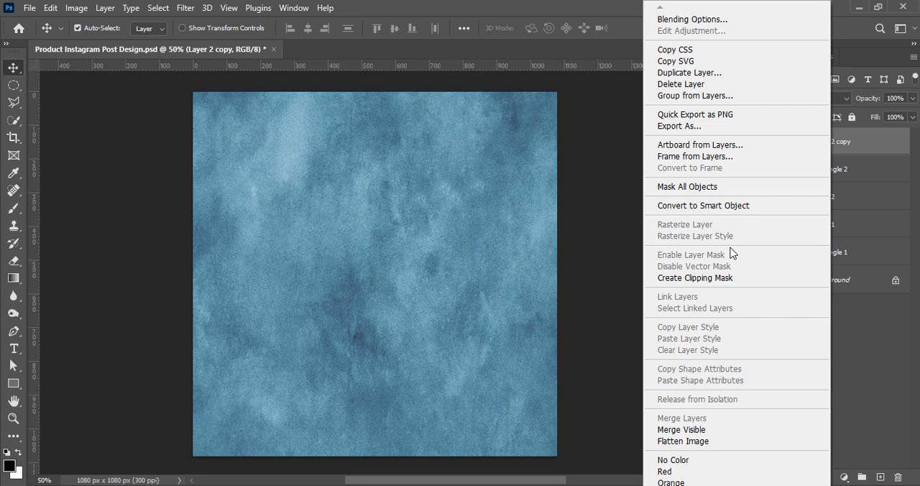
click(719, 277)
Add a new layer above Layer 2 and draw a rectangle about 1192 x 1140 px covering the whole canvas.
click(832, 202)
click(880, 477)
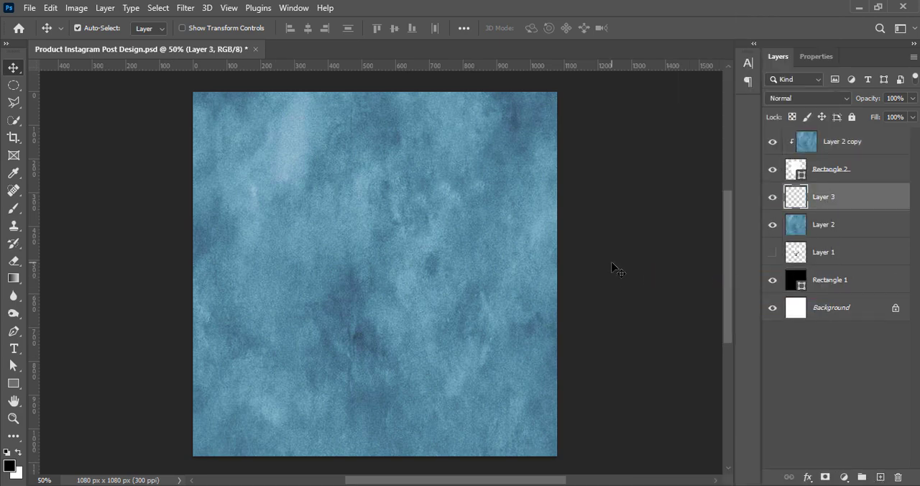
click(14, 383)
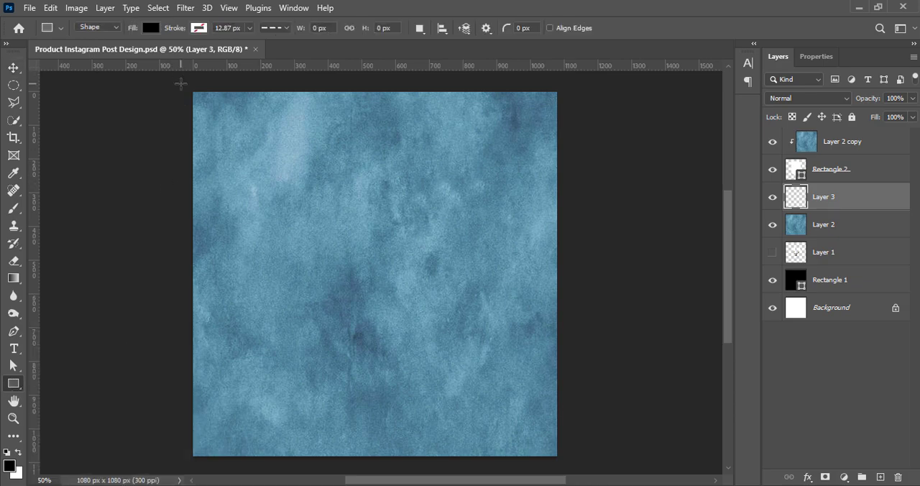
drag(181, 84, 582, 467)
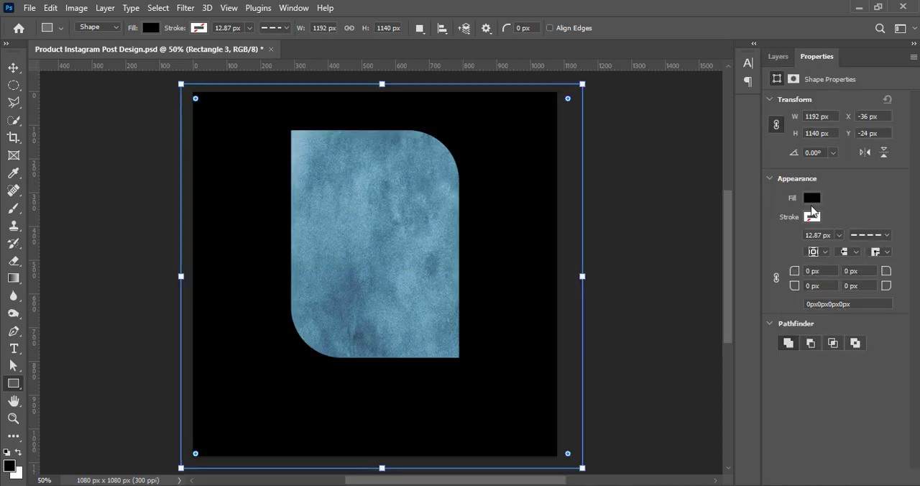
Fill the canvas-sized rectangle with the very dark red 200000.
click(811, 199)
click(903, 224)
drag(652, 297, 658, 326)
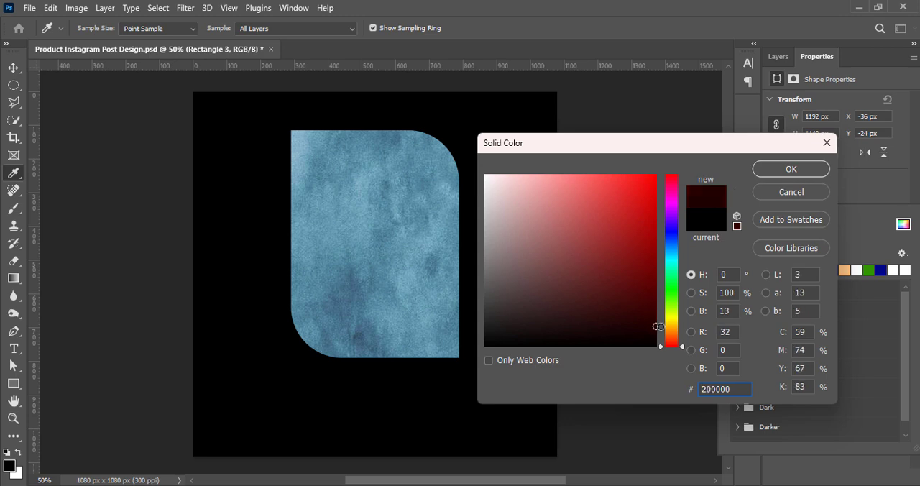
click(784, 169)
key(v)
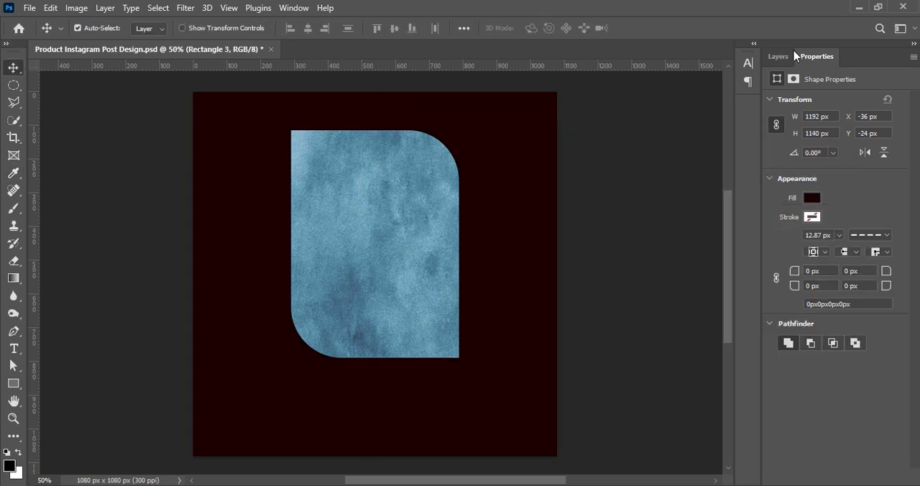
Lower the dark red rectangle's opacity to 64% and save the document.
click(780, 56)
click(911, 98)
drag(909, 116, 887, 117)
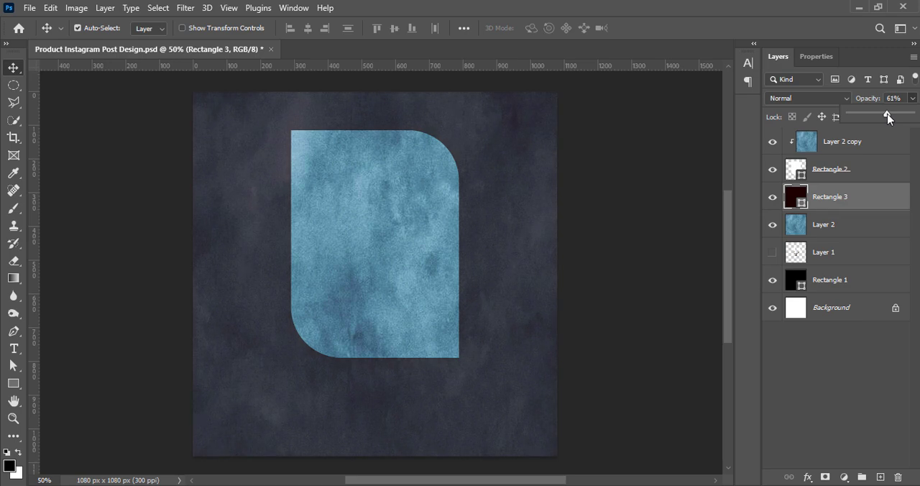
click(642, 266)
key(ctrl+s)
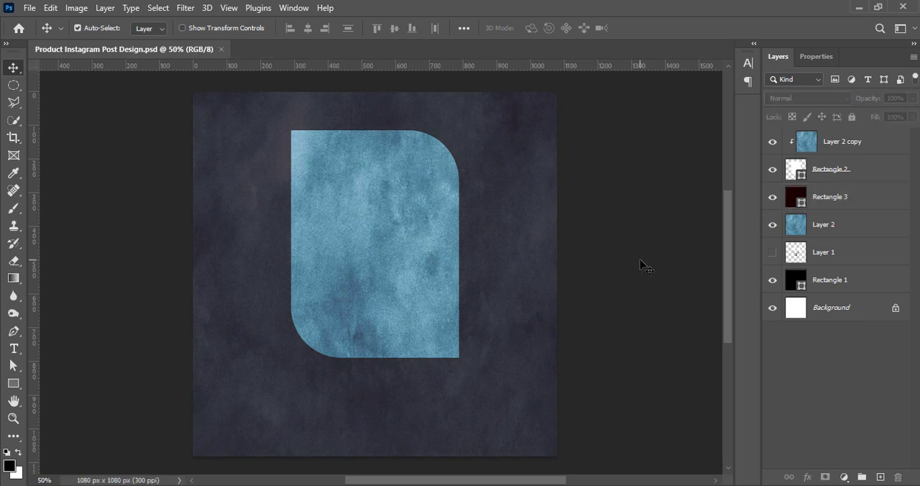
Reduce the opacity of the dark overlay Rectangle 3 to 46%.
click(848, 196)
click(912, 97)
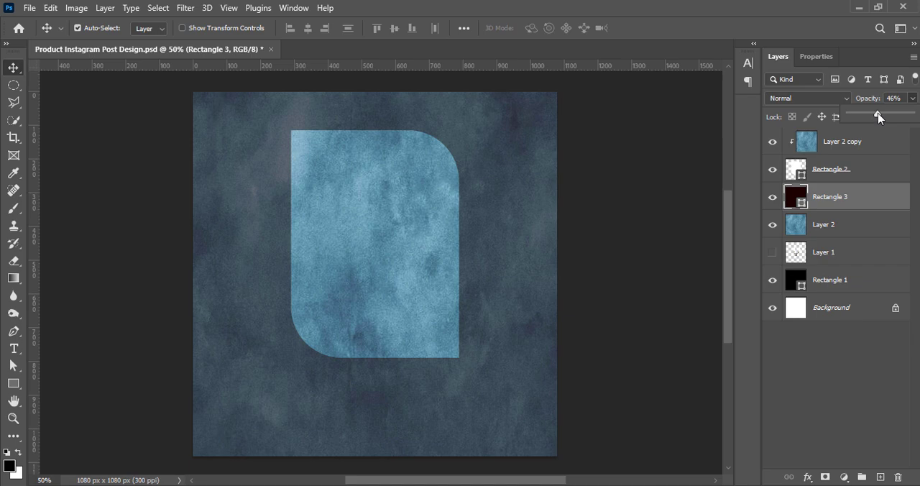
Brighten the background texture on Layer 2 with a Brightness/Contrast adjustment.
click(847, 224)
click(76, 8)
mouse_move(144, 42)
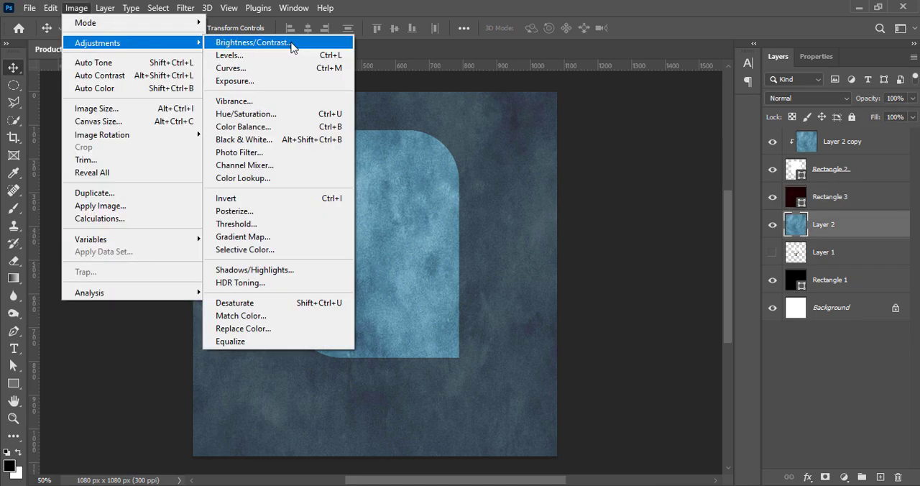
click(291, 45)
drag(668, 49, 681, 47)
click(765, 39)
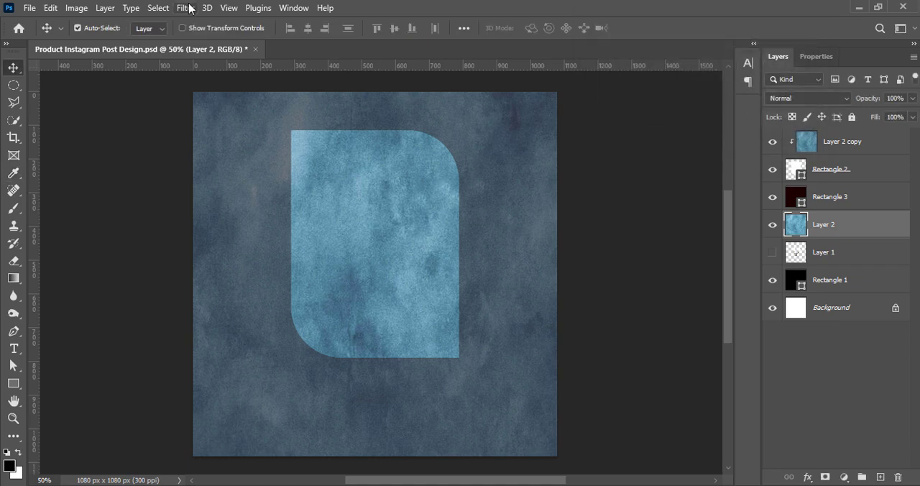
Apply a Gaussian Blur with a radius of about 2.1 pixels to the background texture on Layer 2.
click(189, 8)
mouse_move(216, 179)
click(385, 236)
drag(700, 323, 683, 329)
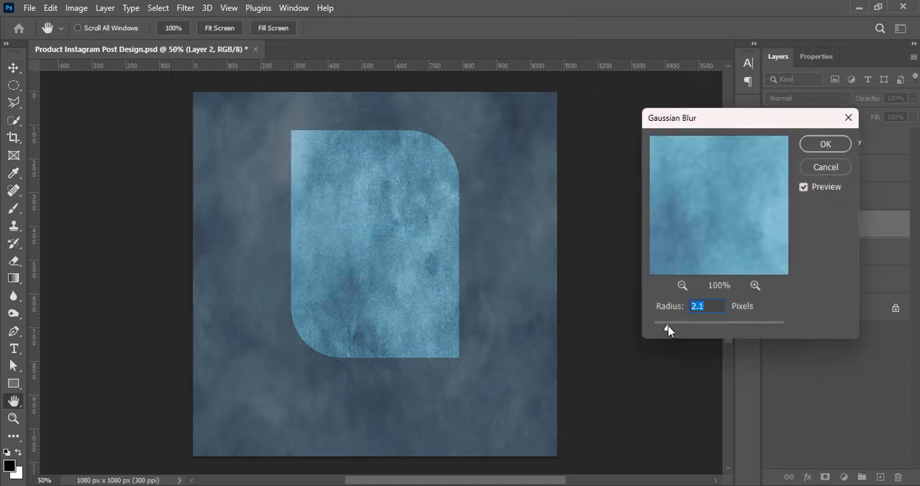
click(808, 148)
Increase the brightness and contrast of the clipped texture, Layer 2 copy.
click(351, 238)
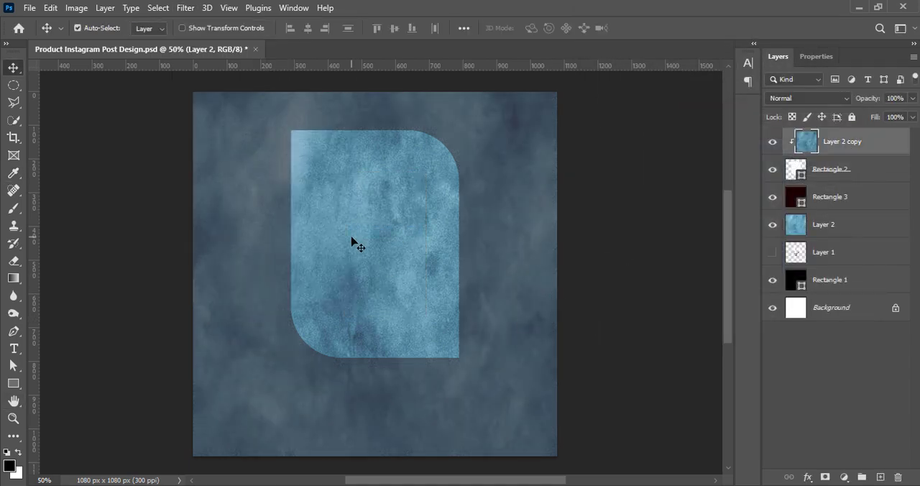
click(53, 8)
click(79, 9)
mouse_move(97, 41)
click(300, 43)
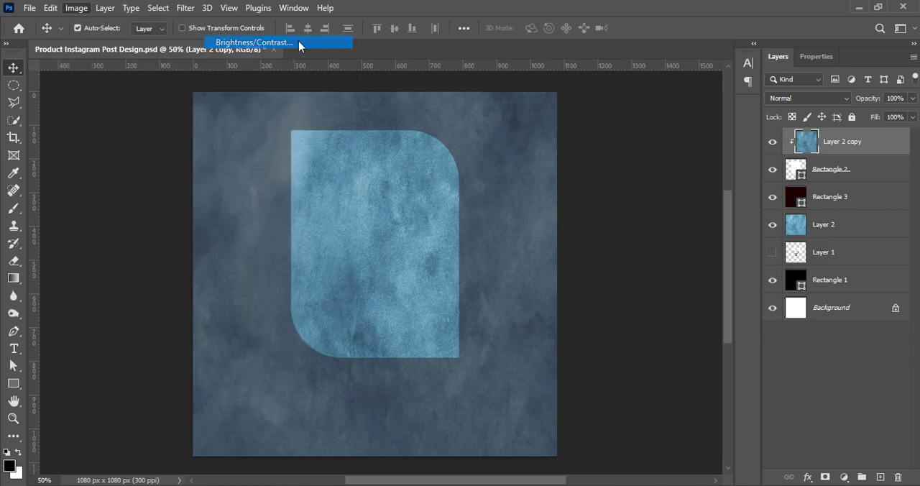
drag(671, 49, 674, 85)
key(Return)
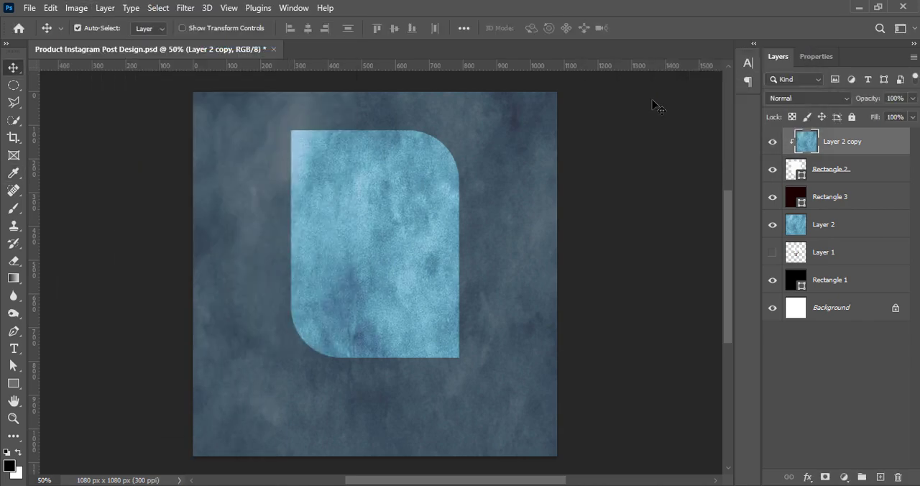
Lighten the clipped texture's midtones with a Curves adjustment.
key(ctrl+m)
drag(535, 47, 798, 56)
mouse_move(642, 204)
mouse_down()
mouse_move(642, 185)
mouse_move(642, 194)
mouse_up()
click(898, 87)
Apply the Old Style Hue/Saturation preset to the clipped texture, with saturation -40 and lightness +5.
click(74, 7)
mouse_move(97, 42)
click(240, 114)
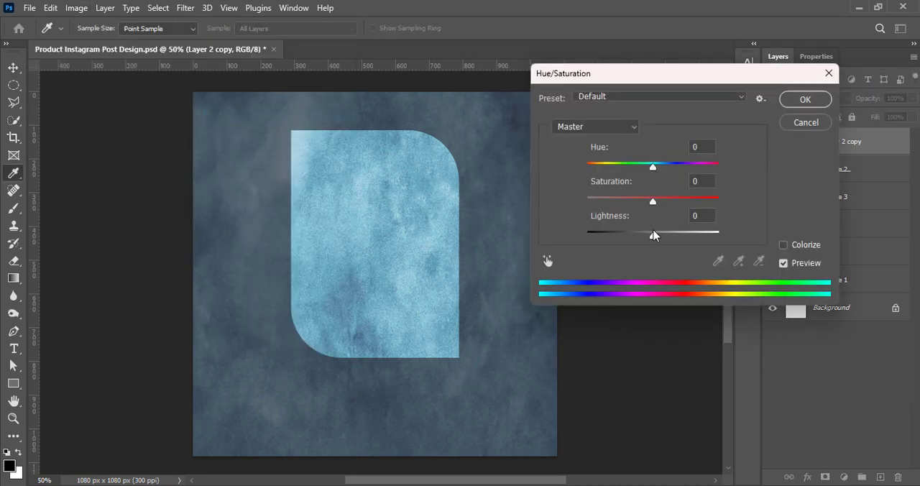
drag(653, 236, 648, 236)
click(635, 176)
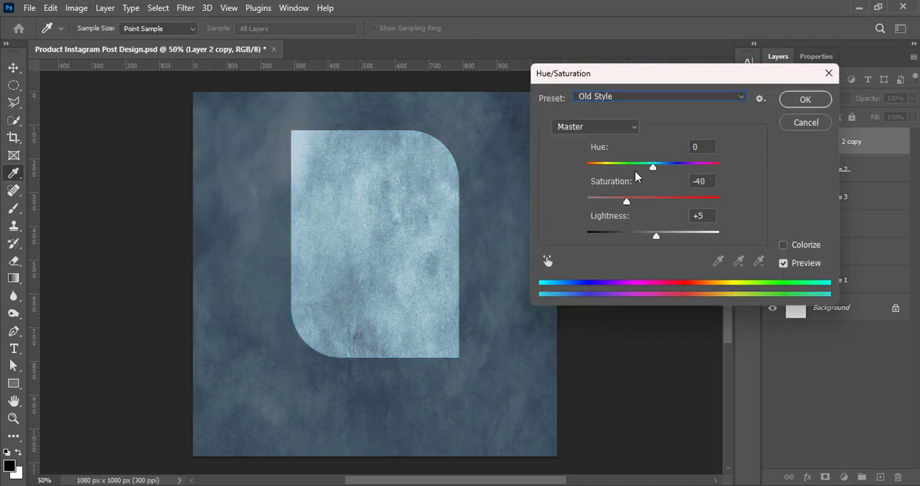
click(801, 100)
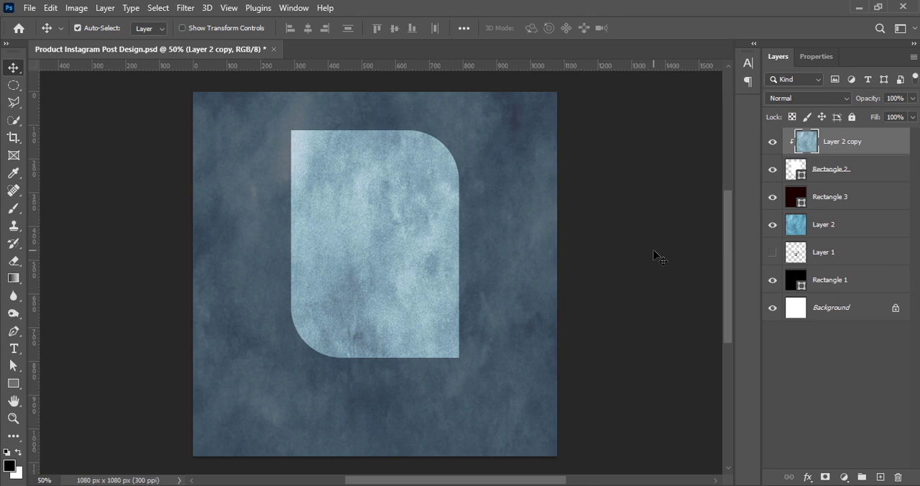
Show Layer 1 with the wall lamp, bring it to the top of the layer stack, and scale it about 116% over the frame.
click(676, 314)
click(772, 252)
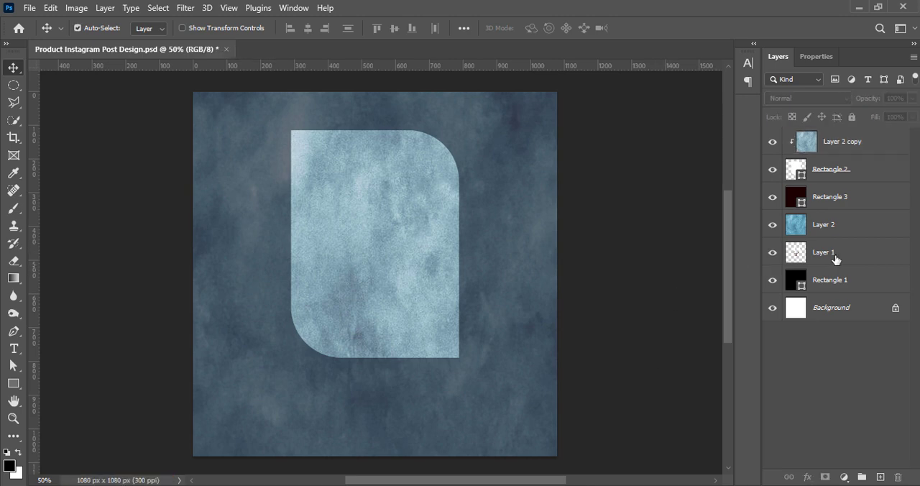
drag(835, 259, 815, 133)
key(ctrl+t)
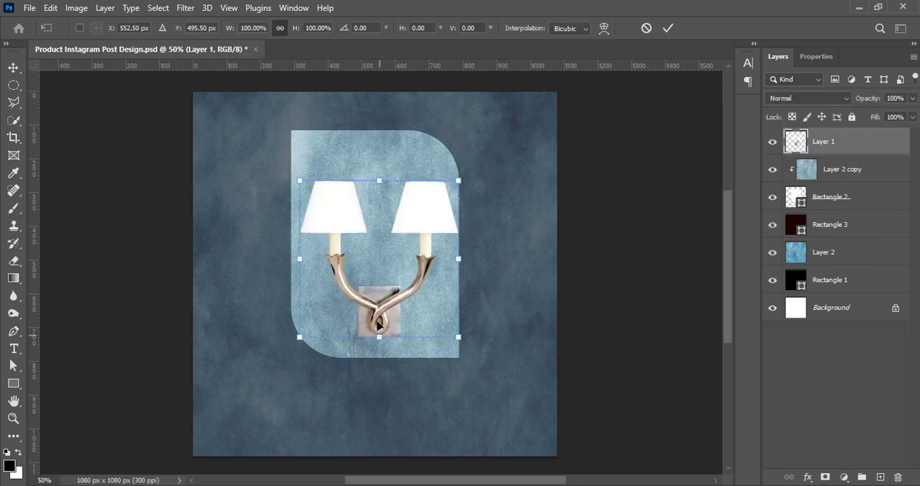
drag(343, 221, 340, 215)
drag(377, 176, 378, 151)
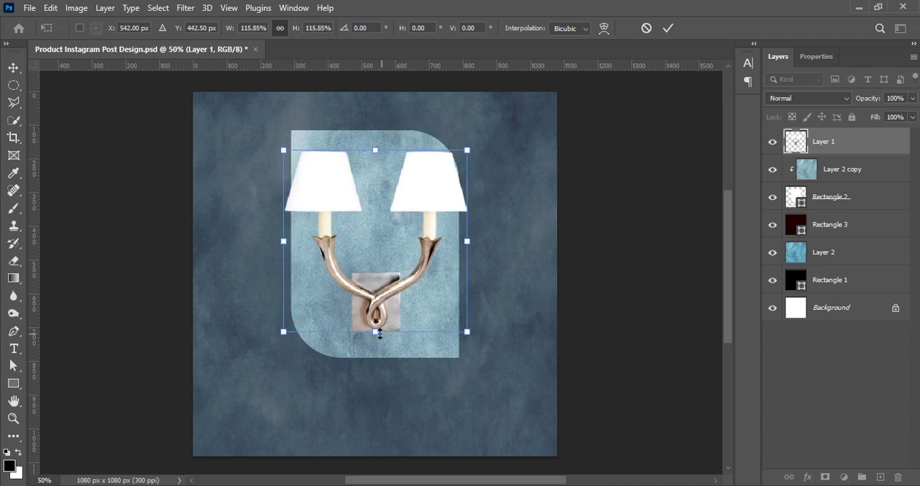
drag(375, 334, 375, 332)
click(667, 28)
Enlarge Rectangle 2 around the lamp to 614 x 726 px by extending its left, right and upper edges, and save the document.
click(840, 201)
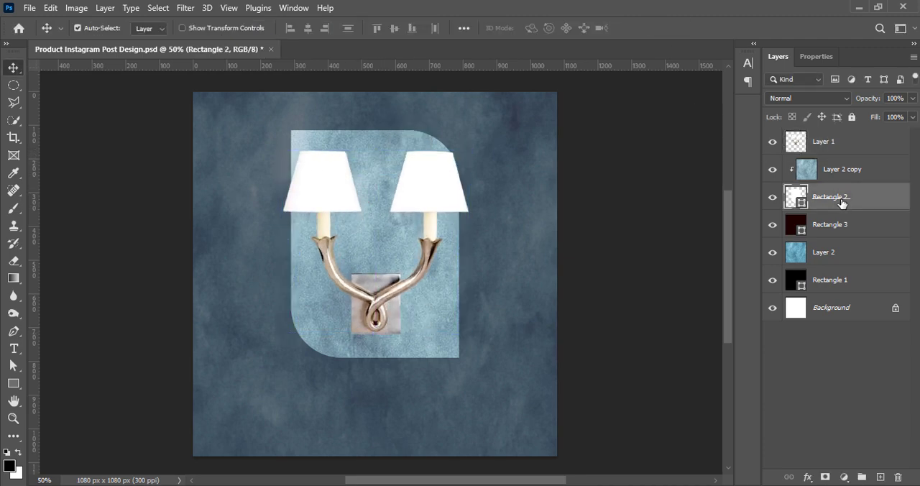
key(ctrl+t)
drag(459, 244, 480, 244)
drag(290, 244, 273, 244)
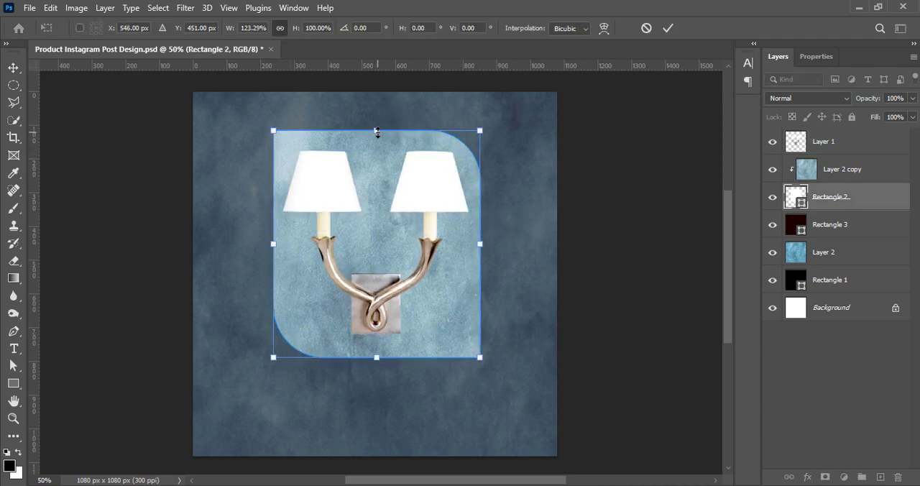
drag(374, 130, 376, 113)
click(668, 28)
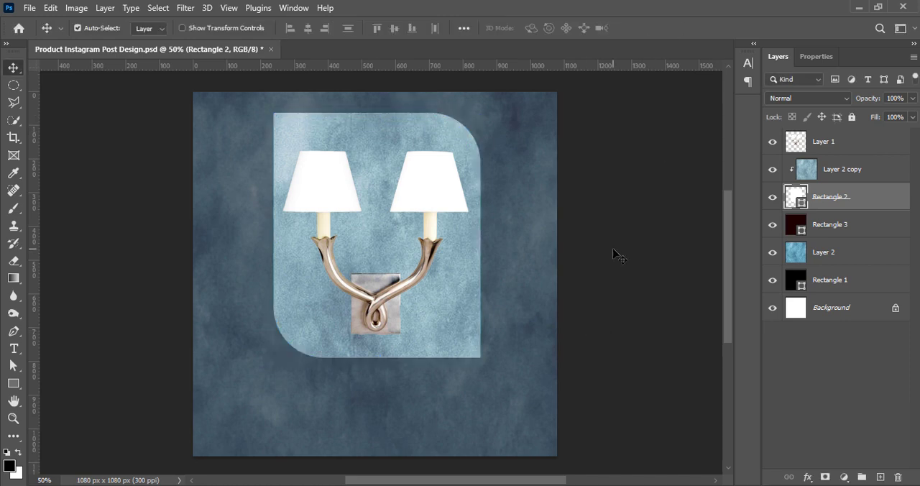
click(613, 250)
key(ctrl+s)
Increase the lamp layer's colour intensity with a Vibrance adjustment.
click(413, 182)
click(74, 8)
mouse_move(98, 42)
click(300, 98)
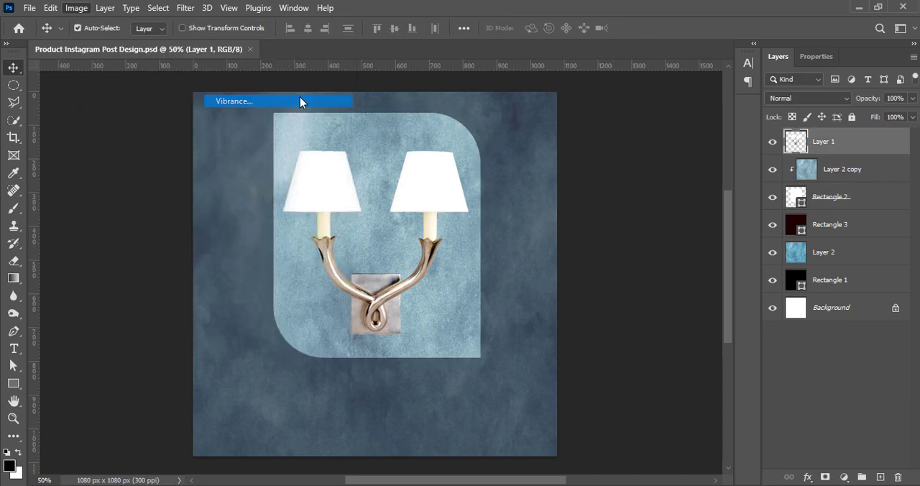
drag(613, 123, 683, 122)
click(707, 106)
Apply a Brightness/Contrast adjustment to the lamp with brightness 14 and contrast 50.
click(76, 8)
click(244, 43)
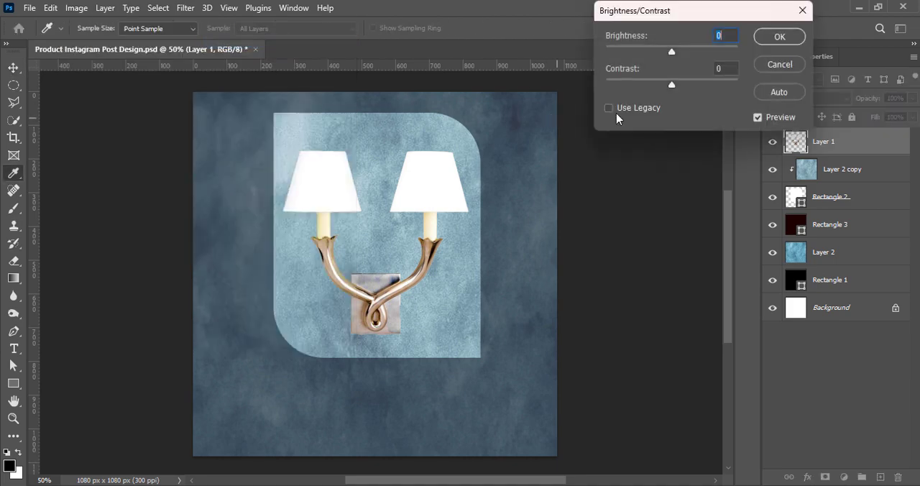
drag(672, 52, 702, 51)
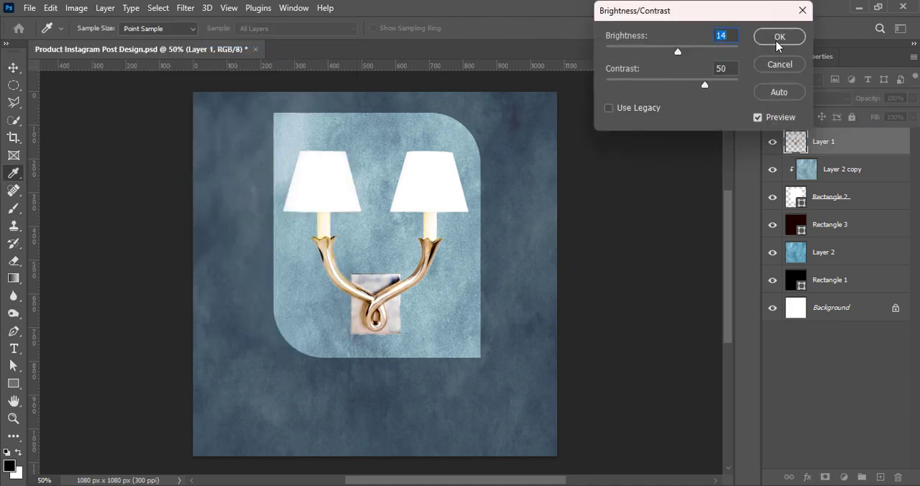
click(779, 37)
Darken the lamp's midtones with a Curves adjustment.
click(76, 8)
mouse_move(85, 44)
click(333, 69)
drag(558, 201, 561, 222)
click(827, 76)
click(619, 278)
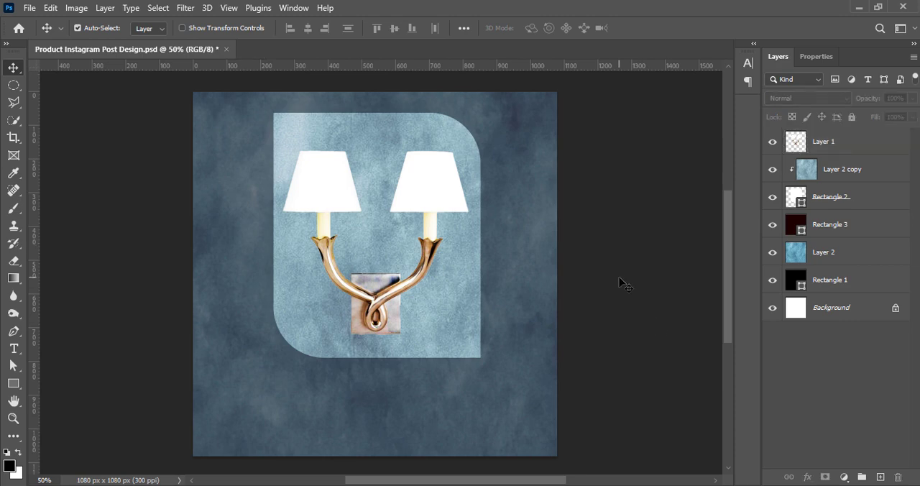
Add a drop shadow to the lamp layer with 57% opacity and a size of about 87 px.
double_click(799, 146)
click(481, 286)
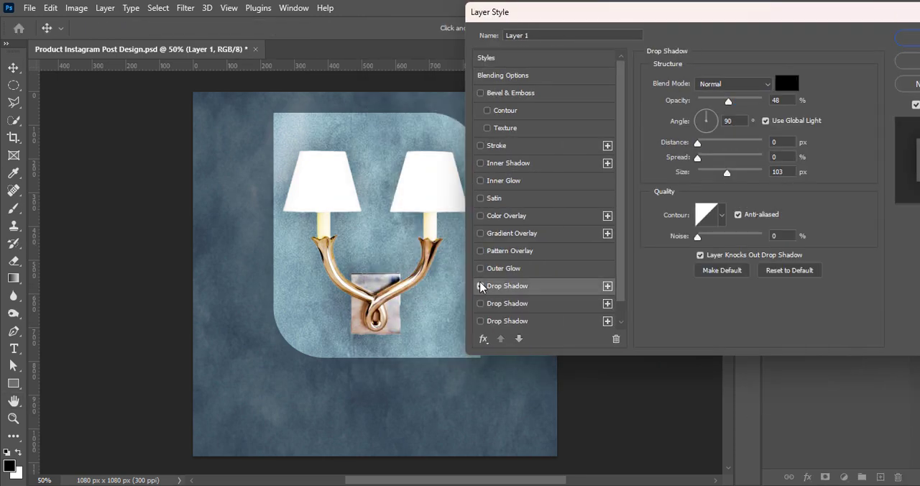
drag(727, 100, 733, 101)
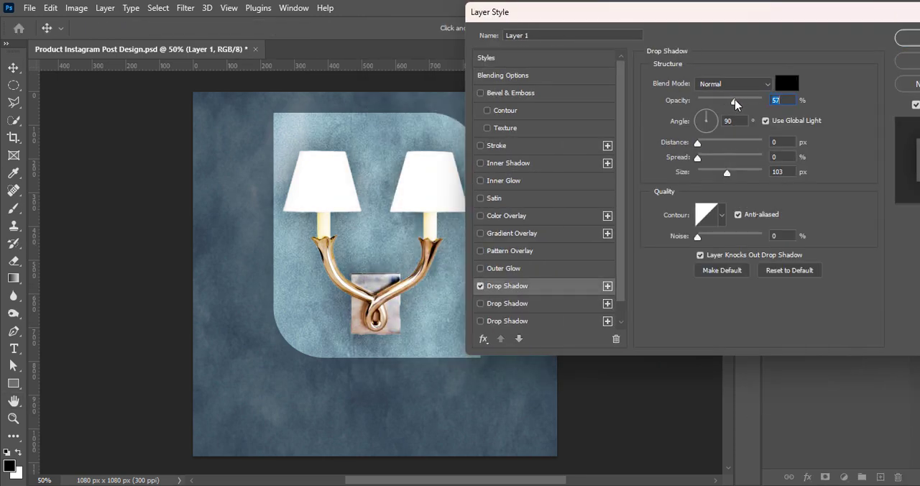
drag(726, 173, 723, 175)
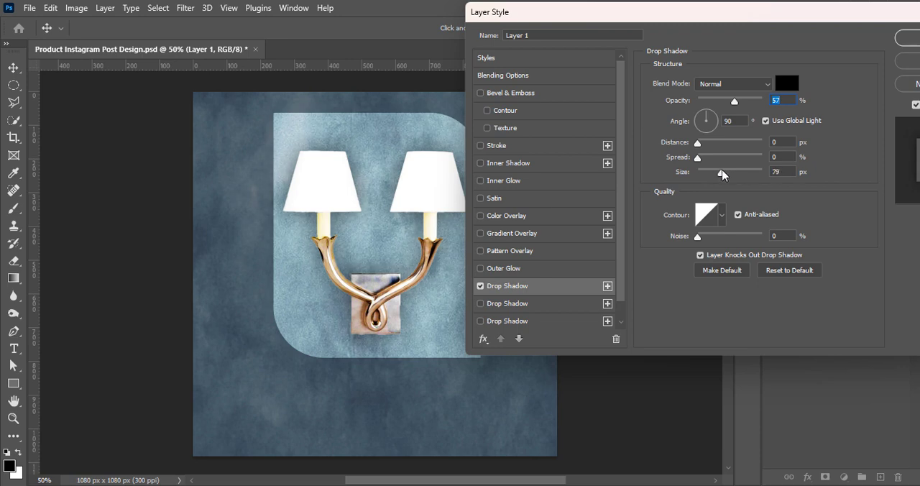
Enable a second drop shadow on the lamp, and set the first one to about 3 px size with slightly higher opacity.
click(481, 303)
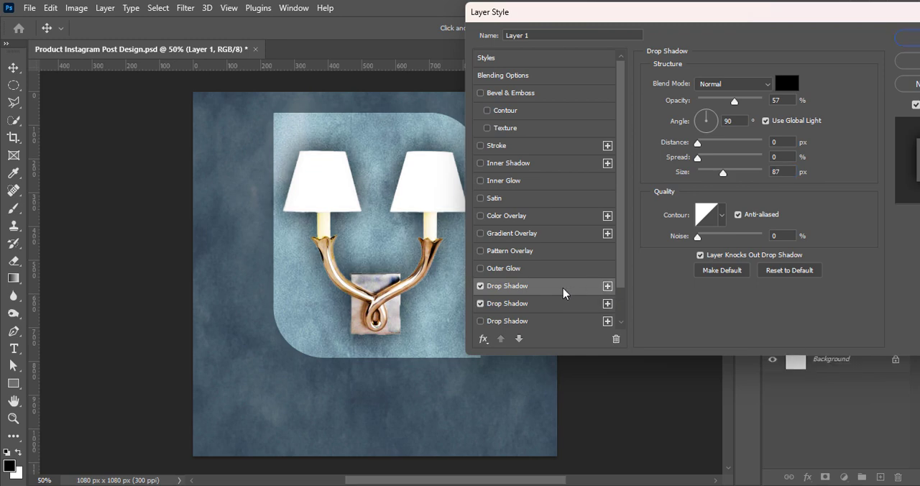
drag(723, 176, 702, 174)
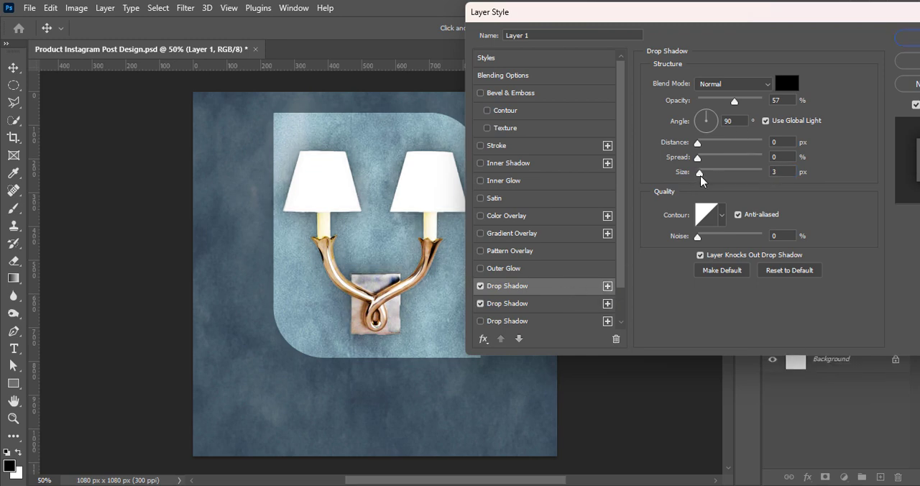
drag(734, 102, 739, 102)
click(905, 41)
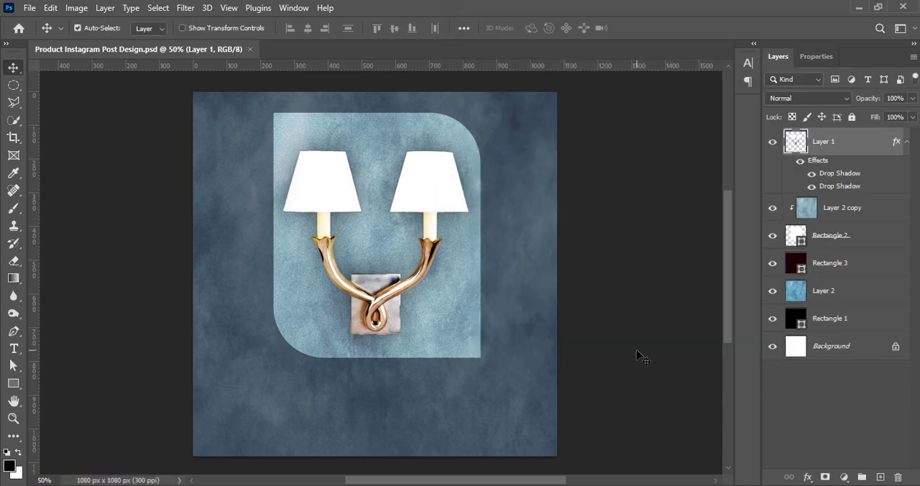
drag(810, 243, 878, 478)
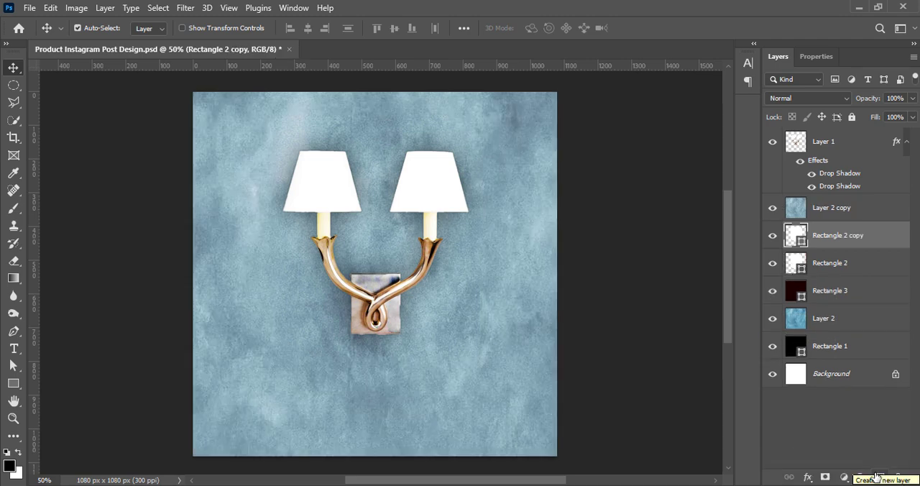
drag(809, 246, 842, 280)
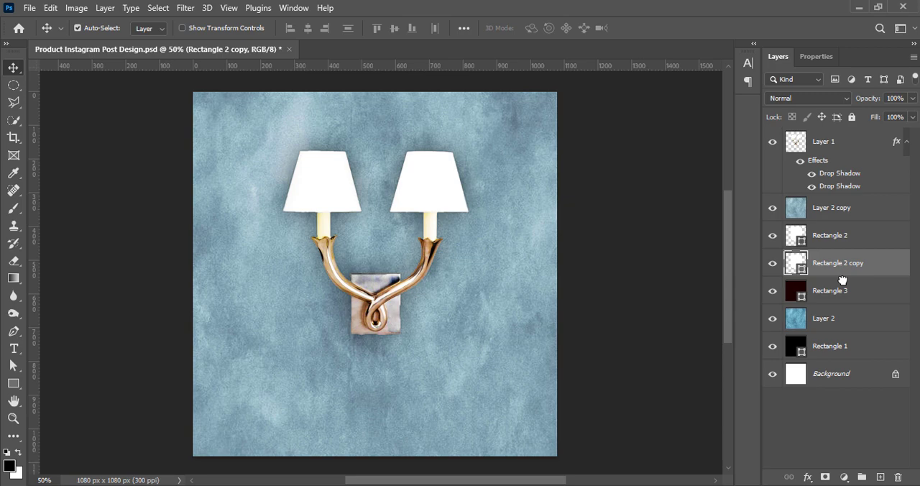
key(ctrl+z)
key(ctrl+z)
Duplicate Rectangle 2 and place the copy directly beneath the original in the layer stack.
click(829, 244)
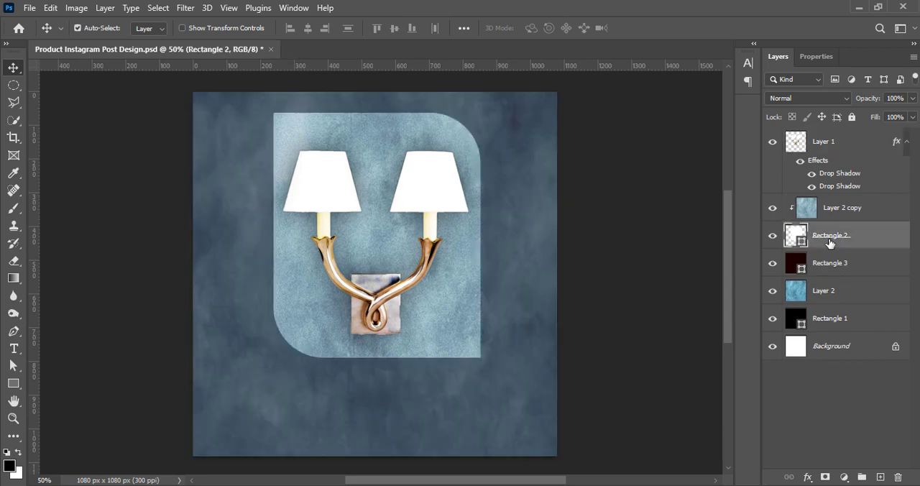
key(ctrl+j)
drag(798, 239, 853, 279)
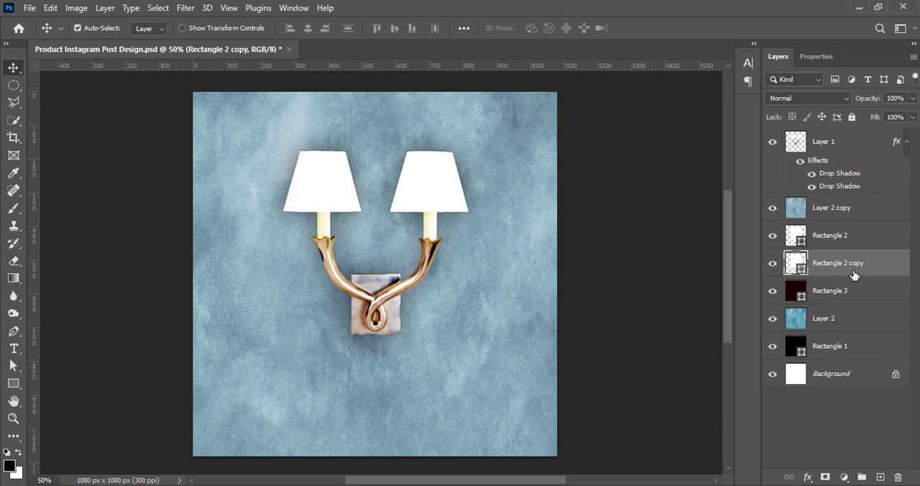
key(ctrl+t)
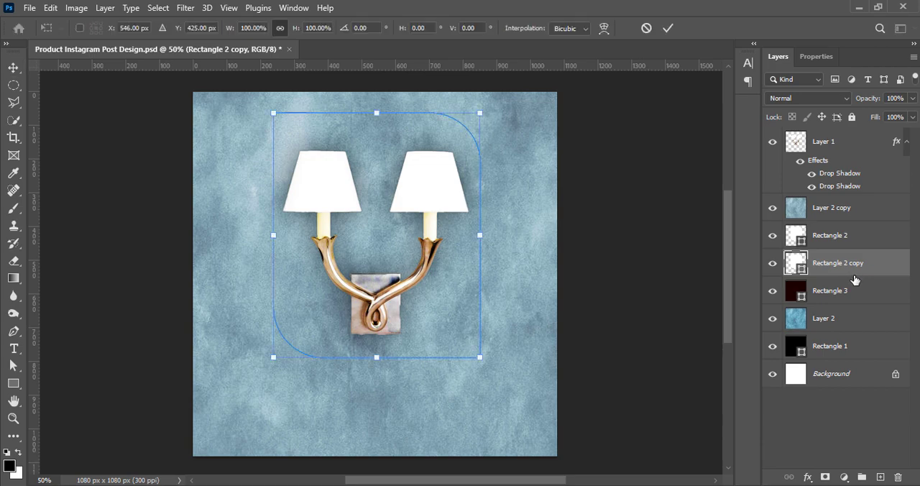
click(667, 28)
Remove the fill from Rectangle 2 copy, give it a white stroke, and adjust the stroke width.
click(816, 56)
click(812, 198)
click(741, 224)
click(811, 217)
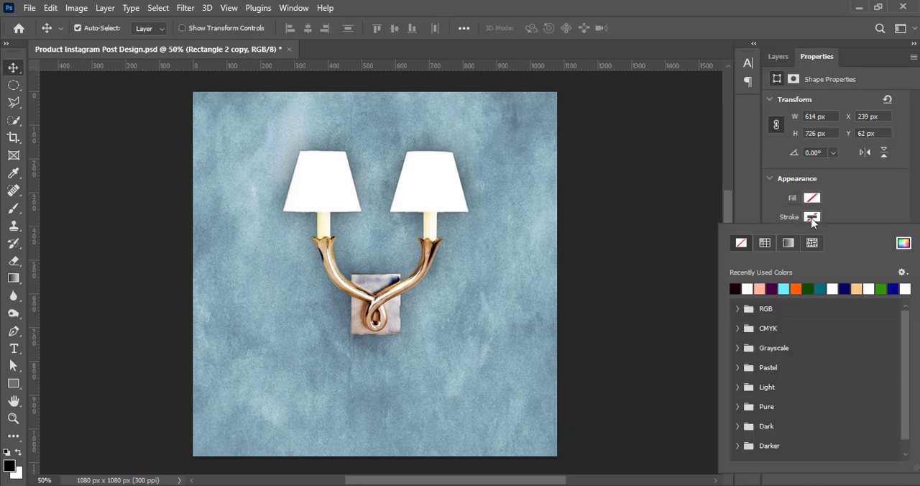
click(748, 288)
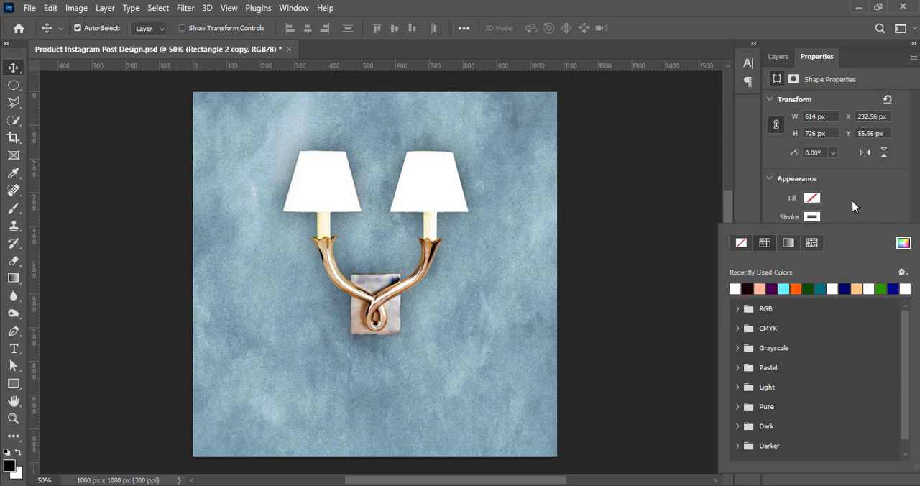
click(852, 207)
click(869, 235)
click(815, 279)
click(839, 235)
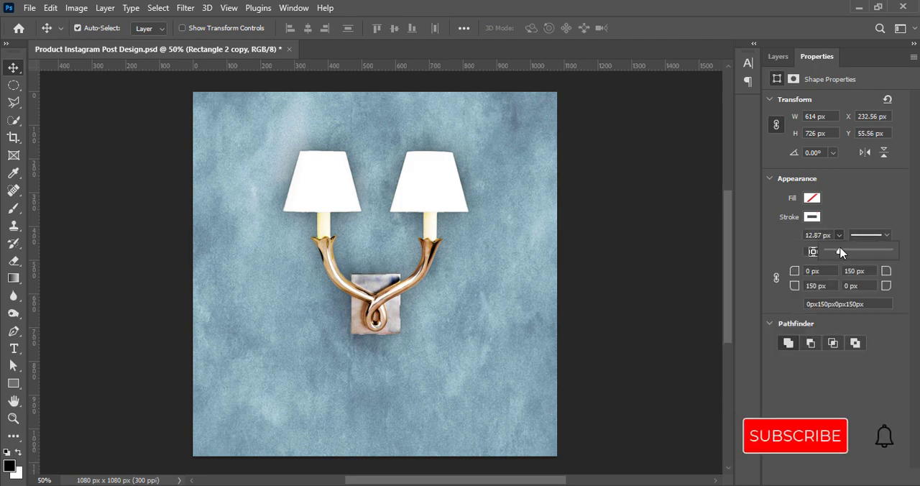
Scale the Rectangle 2 copy outline to about 106% width and 104% height so it surrounds the frame.
click(777, 56)
key(ctrl+t)
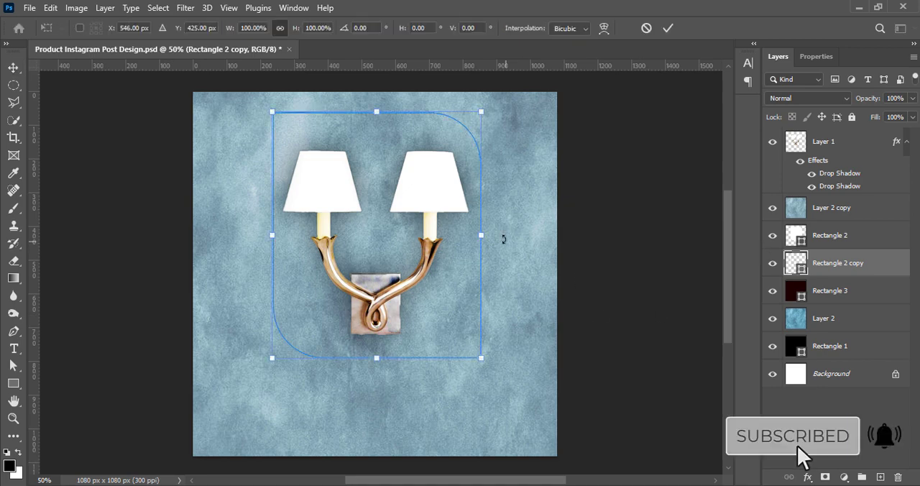
drag(481, 234, 489, 235)
drag(271, 234, 267, 234)
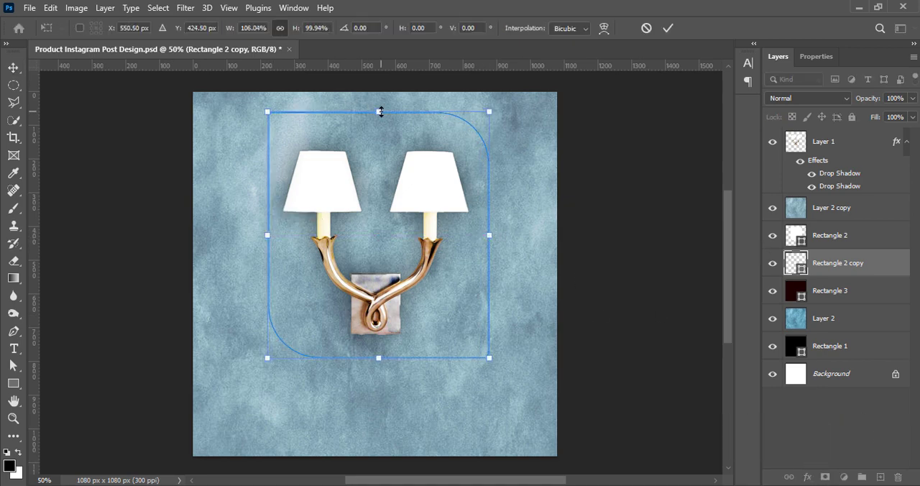
drag(380, 112, 380, 105)
drag(378, 357, 378, 363)
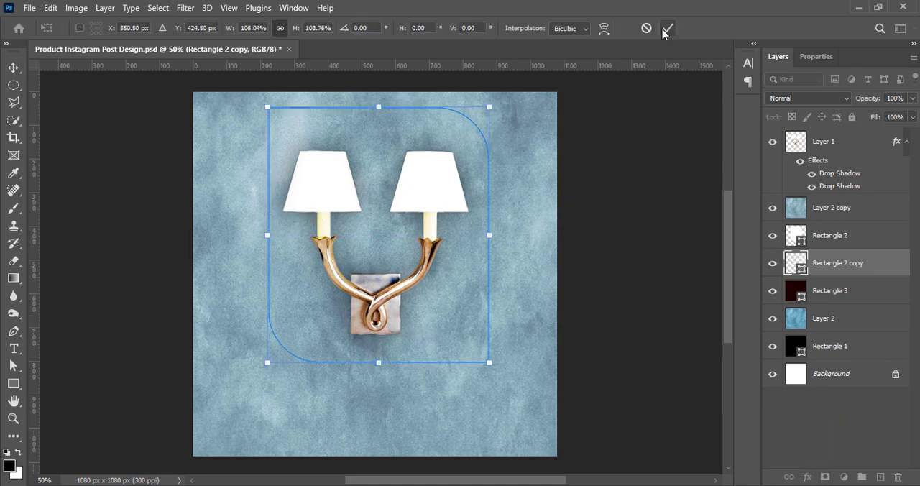
click(668, 28)
Clip the Layer 2 copy texture to Rectangle 2 again and save the document.
click(833, 208)
right_click(826, 209)
click(718, 215)
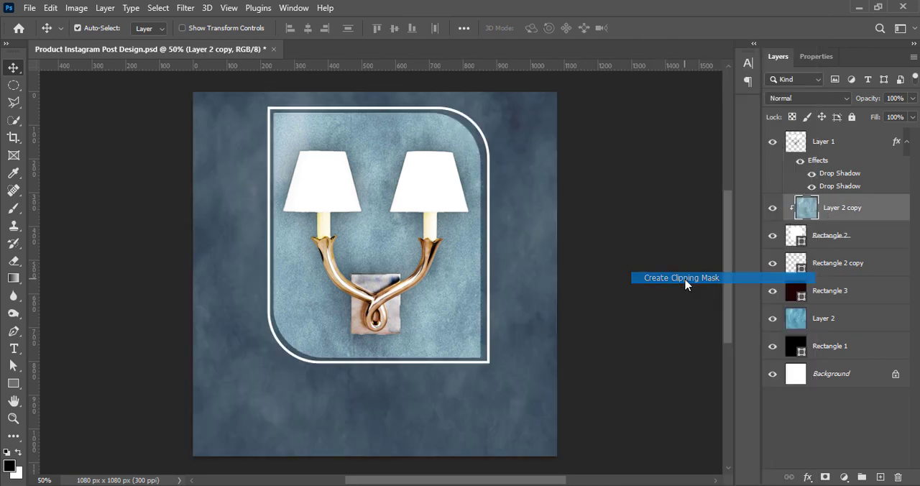
click(632, 229)
key(ctrl+s)
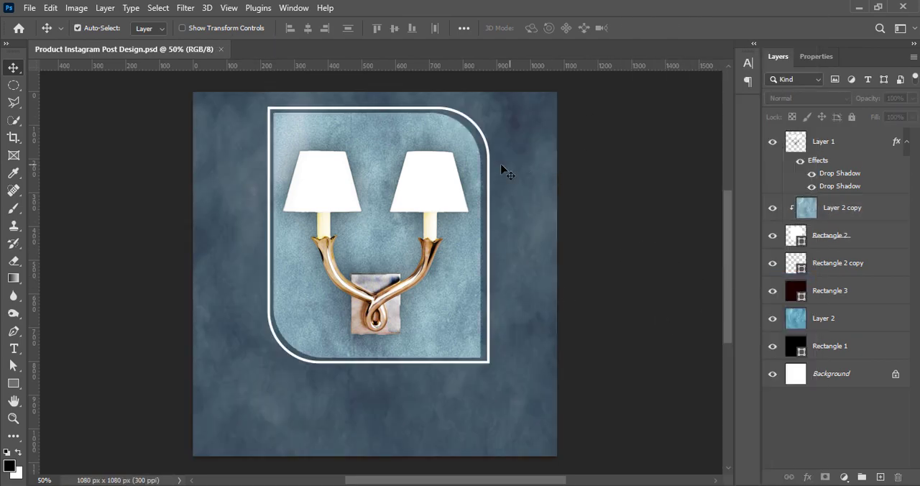
Set the white outline's stroke to 4 px and scale the outline to about 98% width and 99% height for a closer fit.
click(819, 264)
click(816, 57)
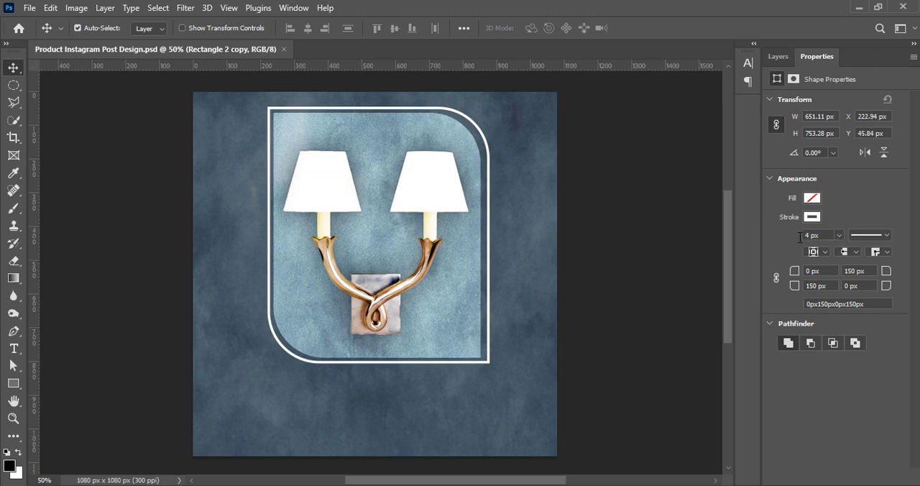
key(ctrl+t)
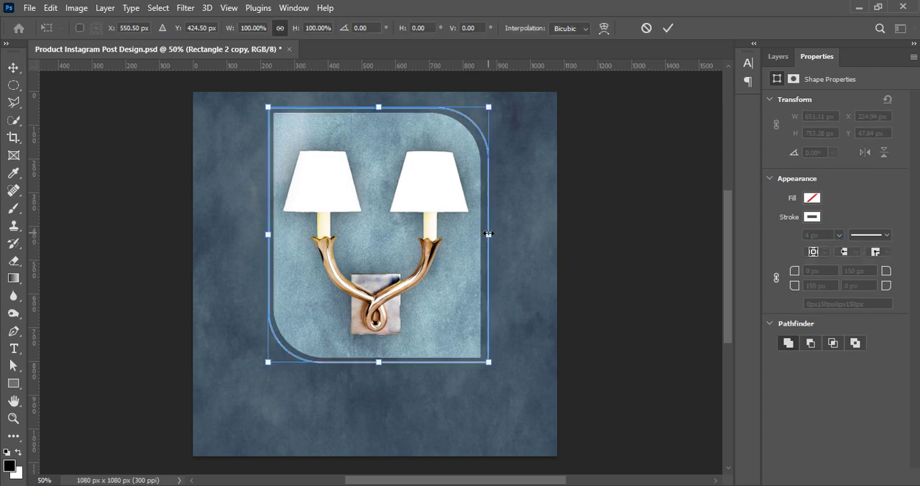
drag(488, 234, 486, 234)
drag(485, 108, 488, 106)
drag(487, 234, 486, 234)
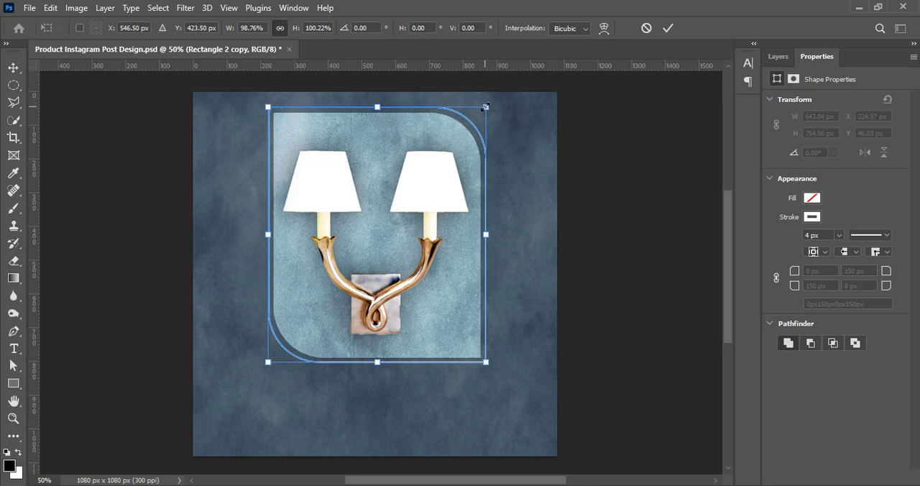
drag(486, 106, 485, 109)
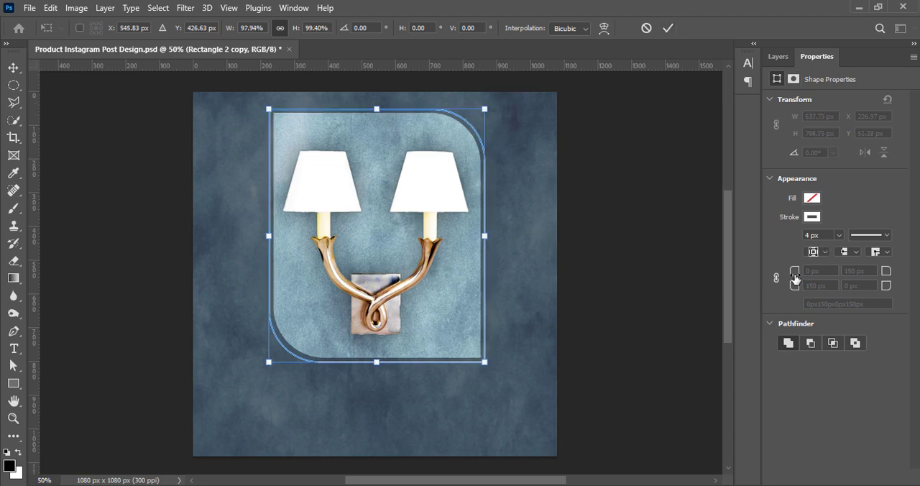
click(668, 28)
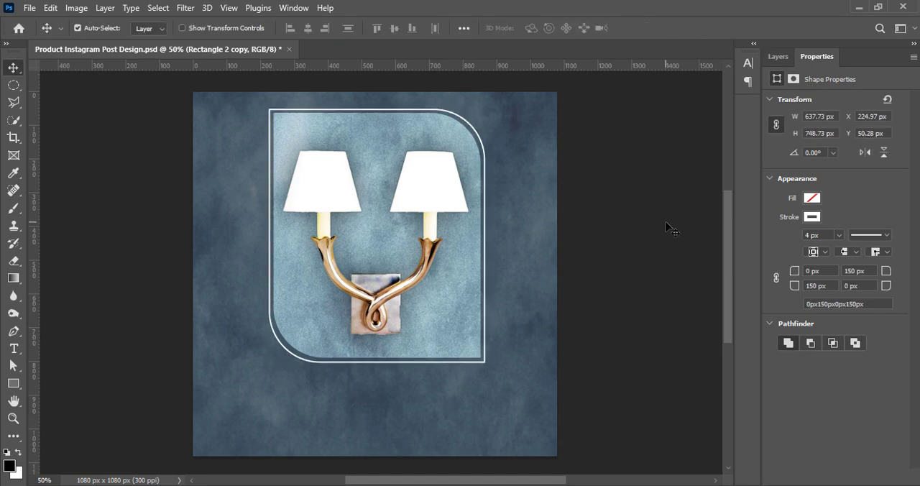
click(777, 56)
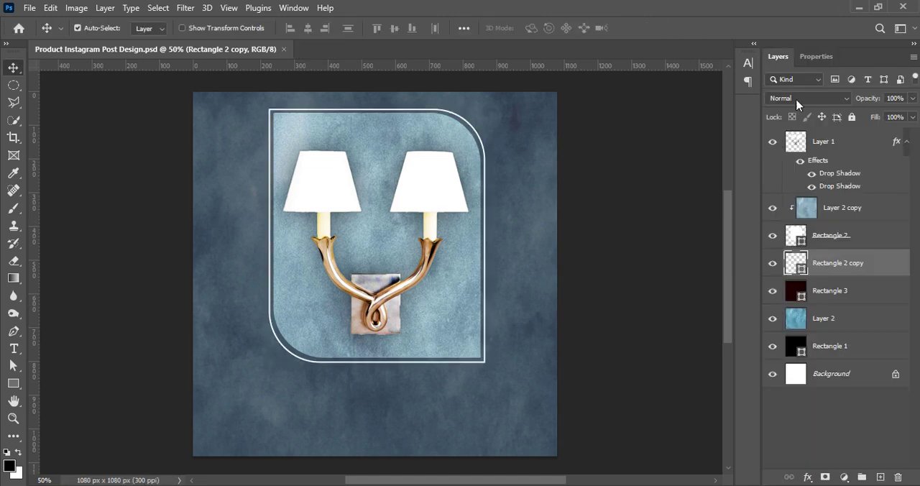
Clip the lamp on Layer 1 to the Rectangle 2 frame with a clipping mask.
click(816, 152)
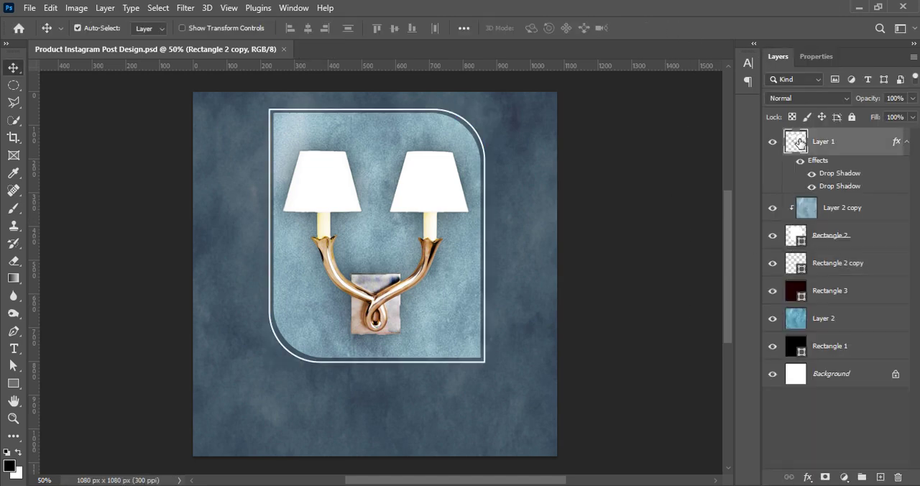
right_click(842, 156)
click(697, 223)
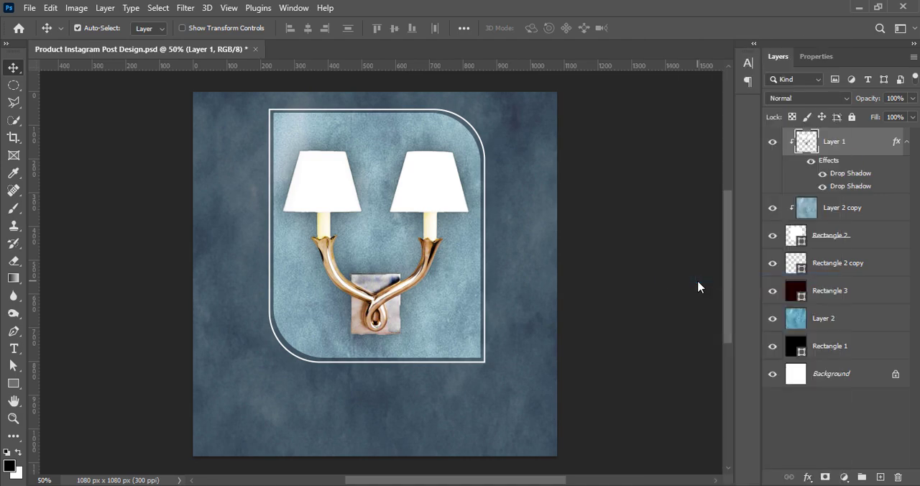
Rasterize the Rectangle 2 copy outline and erase its upper-right and lower-left sections, leaving two corner brackets.
click(837, 265)
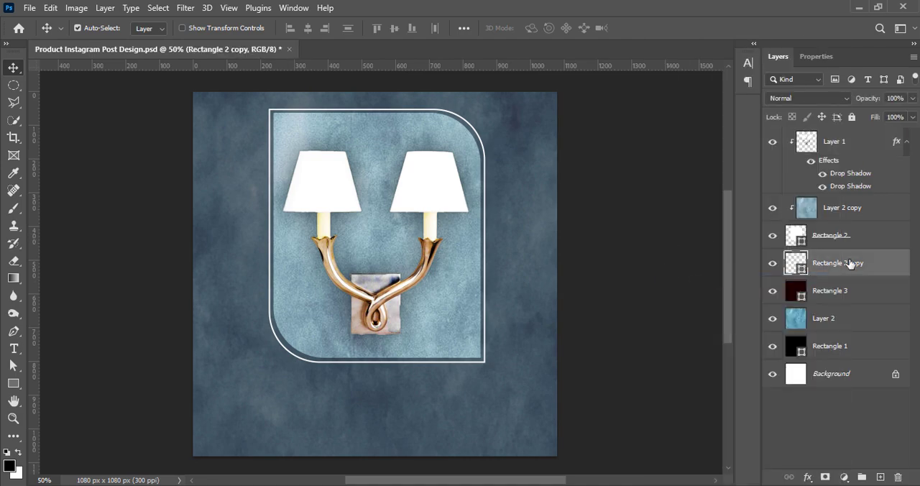
right_click(850, 264)
click(700, 282)
click(14, 85)
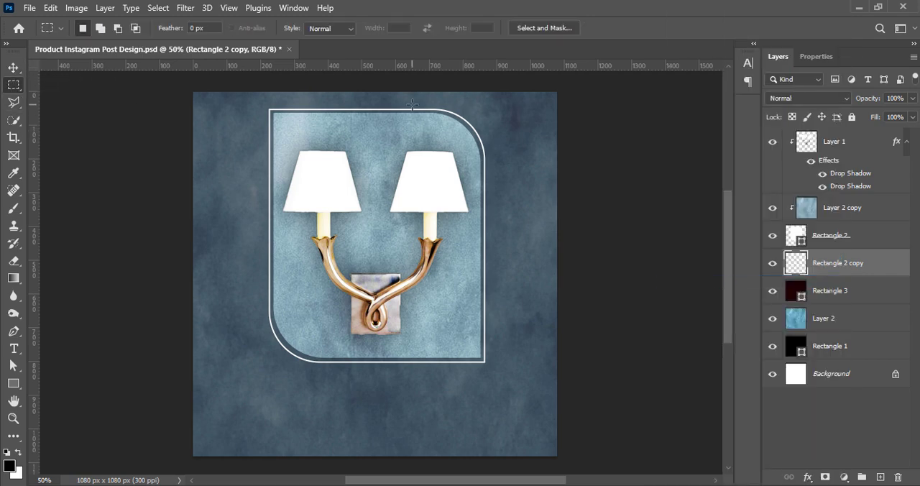
drag(373, 97, 515, 248)
key(Delete)
mouse_move(225, 249)
mouse_down()
mouse_move(290, 284)
mouse_move(369, 401)
mouse_up()
key(Delete)
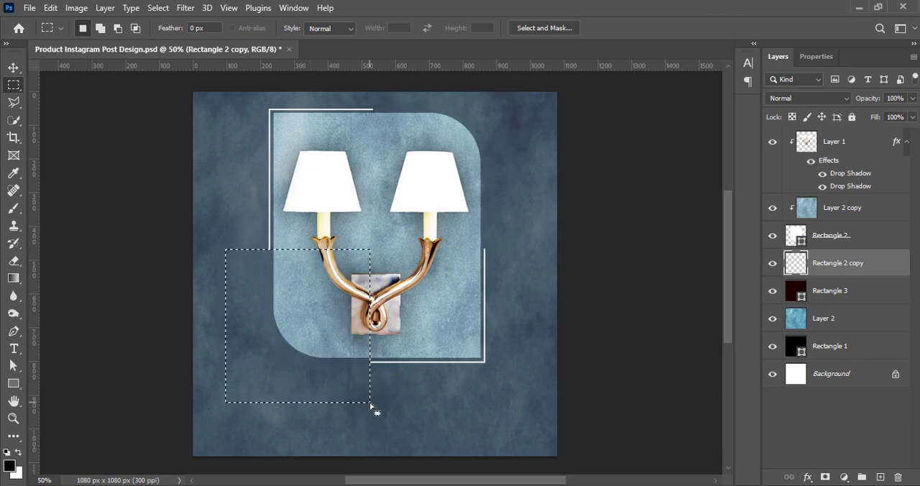
key(ctrl+d)
click(14, 68)
click(628, 270)
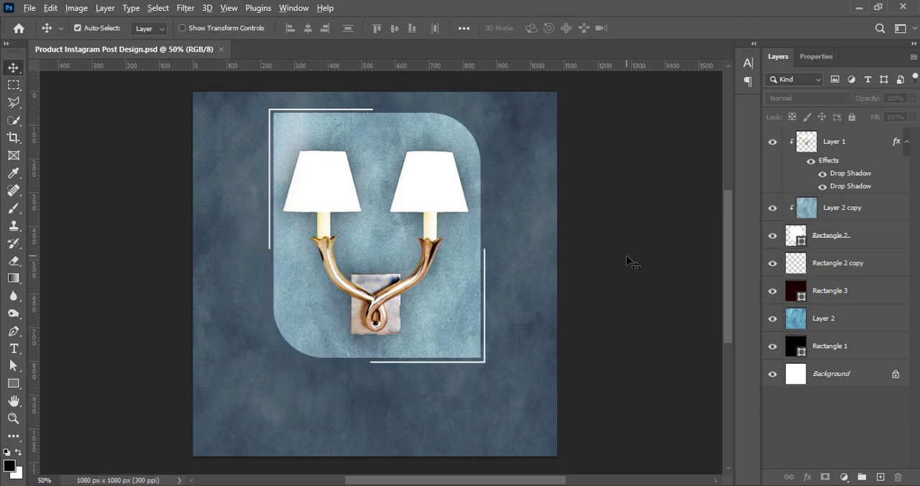
Paste the hanging ivy image over the lamp and apply a Vibrance adjustment to it.
key(ctrl+v)
drag(392, 194, 344, 198)
click(76, 8)
mouse_move(87, 44)
click(234, 100)
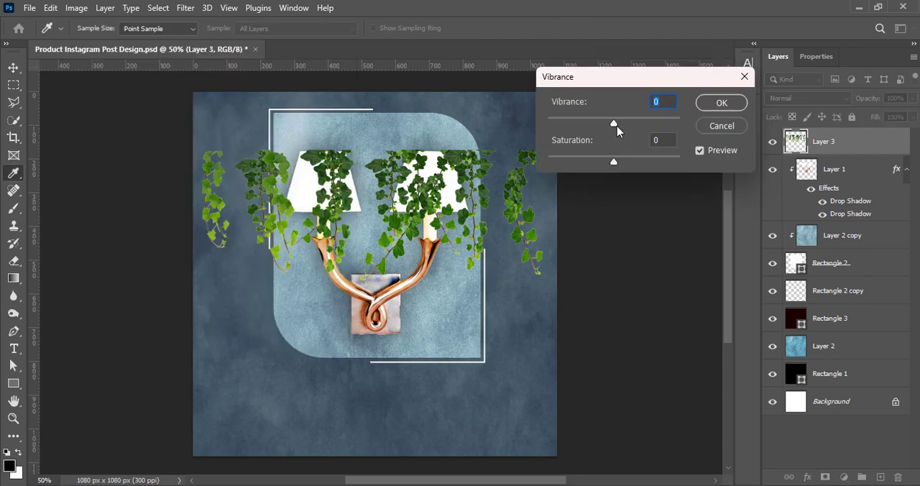
click(721, 102)
Increase the ivy's contrast with a Brightness/Contrast adjustment.
click(76, 7)
click(233, 43)
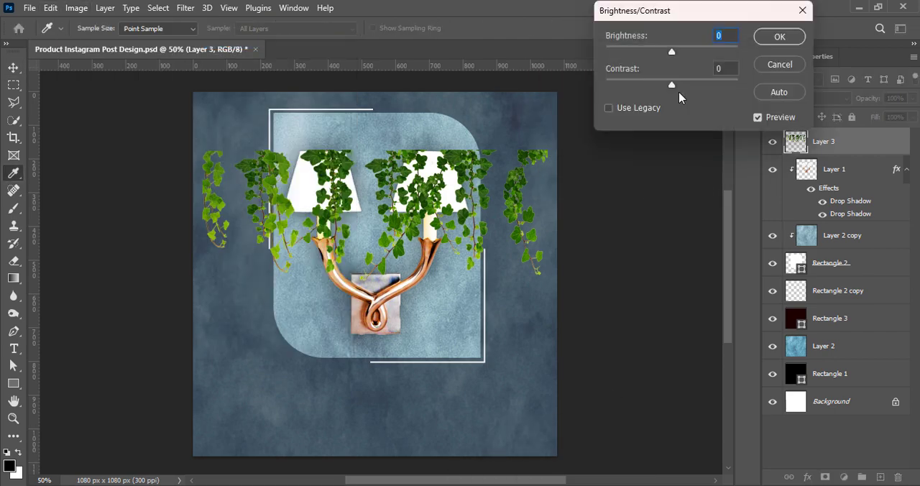
drag(676, 87, 694, 85)
click(765, 36)
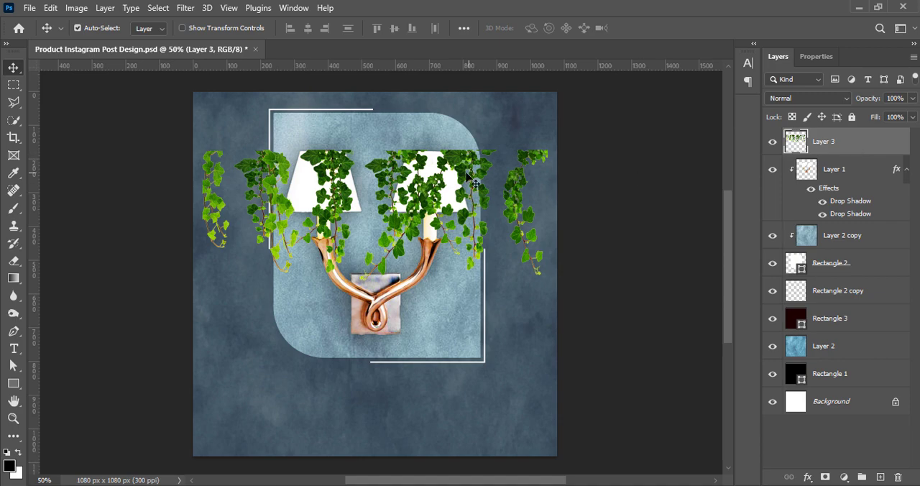
Move the ivy to the canvas's upper-right corner and stack Layer 3 directly below Rectangle 2 copy.
drag(472, 178, 523, 101)
drag(858, 148, 856, 301)
drag(511, 108, 556, 99)
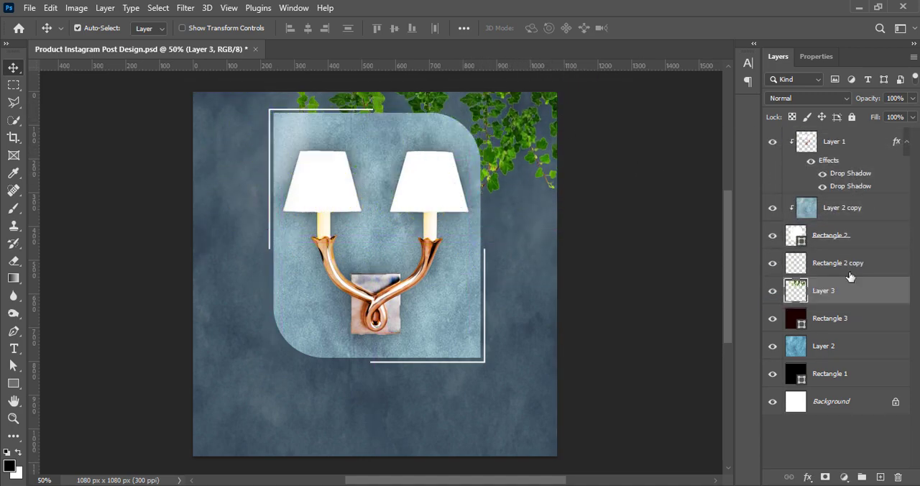
drag(857, 293, 856, 331)
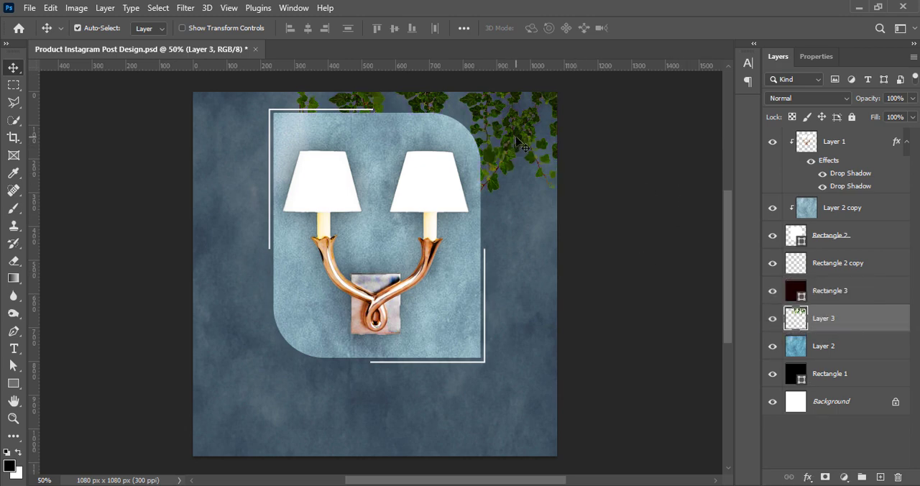
drag(838, 283, 838, 282)
drag(508, 137, 546, 135)
Scale the ivy to about 113% and shift it so its vines hang beside the frame's right edge.
key(ctrl+t)
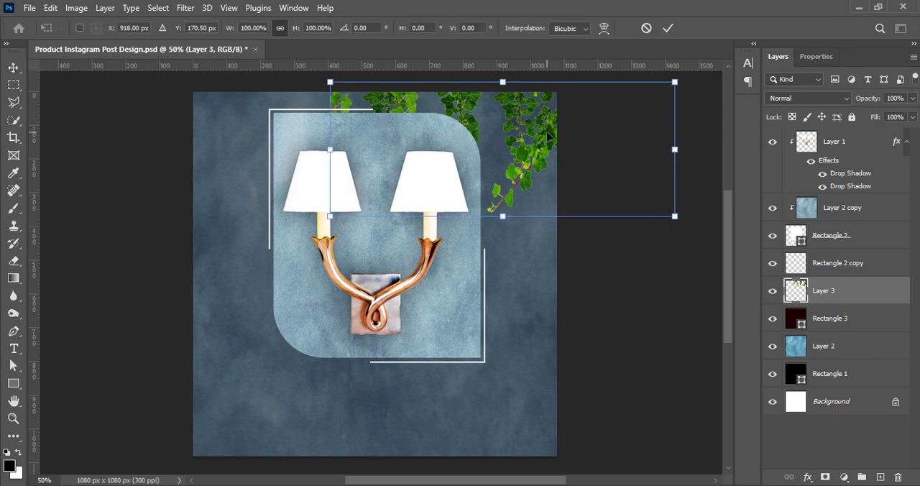
drag(506, 217, 515, 234)
drag(525, 183, 501, 184)
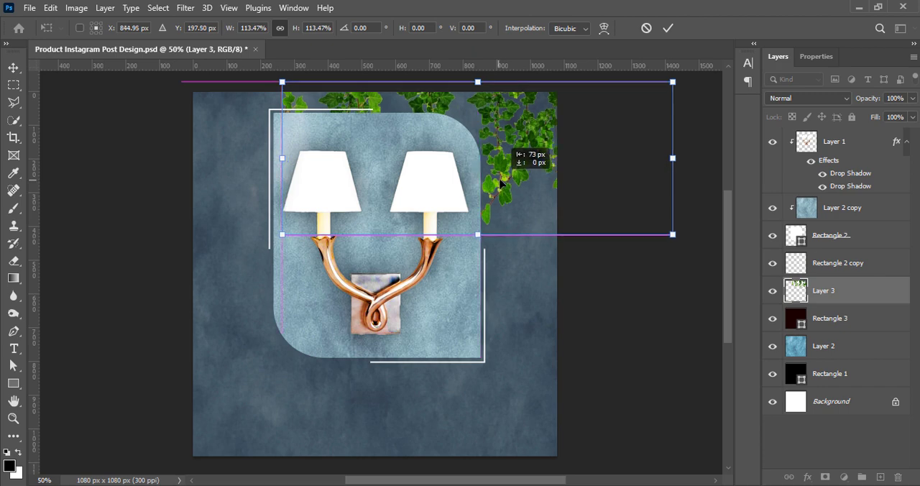
click(668, 28)
Erase the ivy vines above the frame with a rectangular selection, keeping only the upper-right cluster.
key(m)
drag(271, 92, 462, 263)
key(Delete)
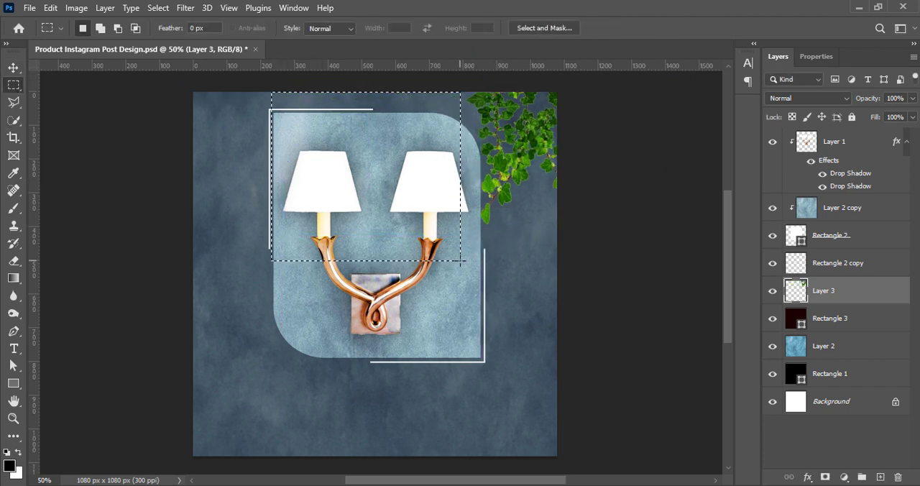
key(ctrl+d)
key(v)
Move Layer 3 below Rectangle 3 in the layer order.
drag(841, 289, 841, 329)
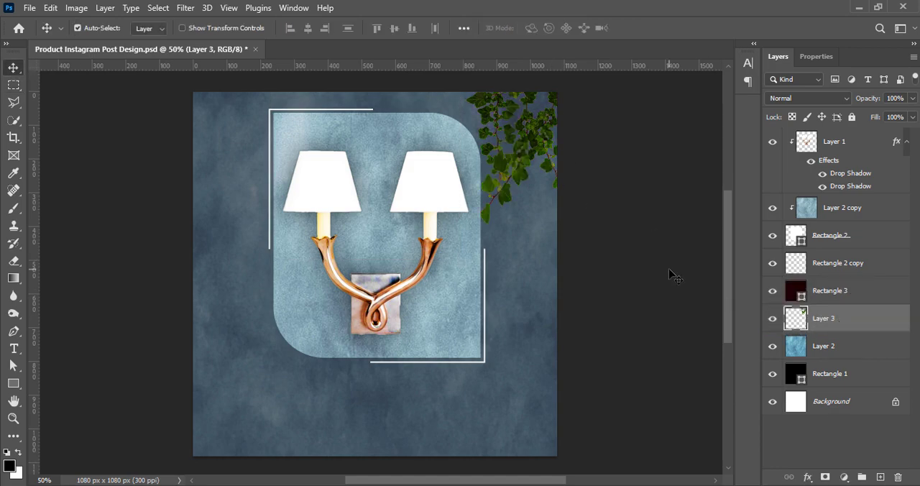
click(185, 8)
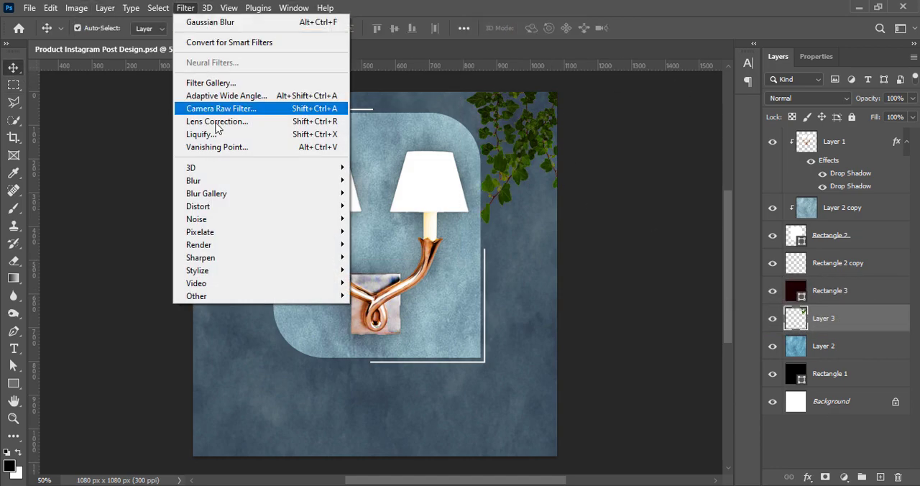
click(747, 177)
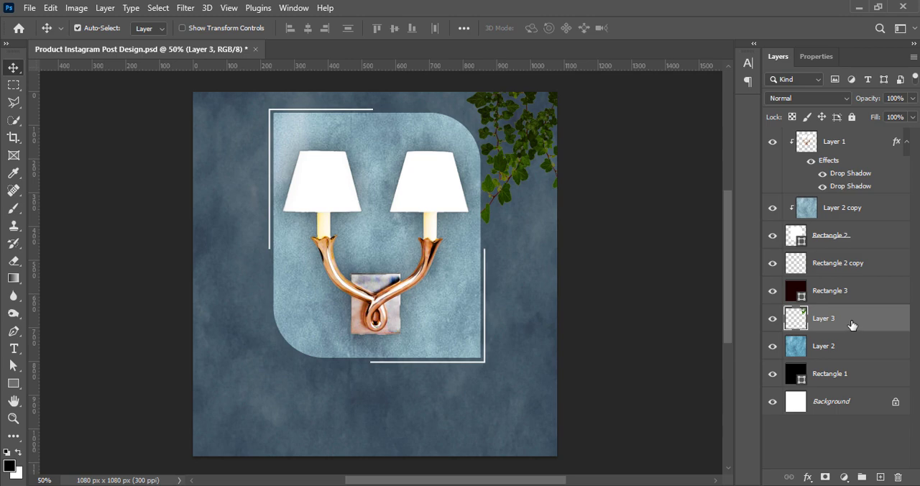
Duplicate Layer 3 and place the copy directly above Layer 2 copy, clipped to the Rectangle 2 frame.
drag(851, 326, 879, 477)
drag(844, 327, 842, 226)
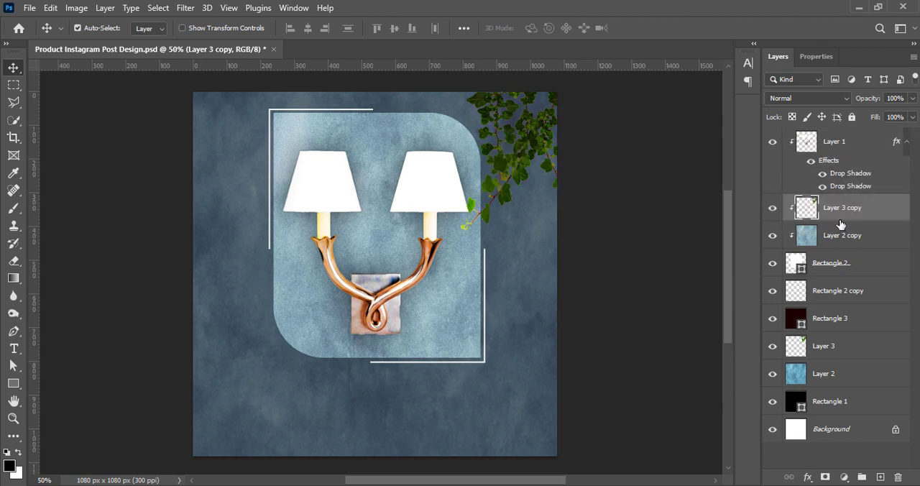
Nudge the Layer 3 copy ivy left and down so its vine tip overlaps the frame's right edge.
key(ctrl+t)
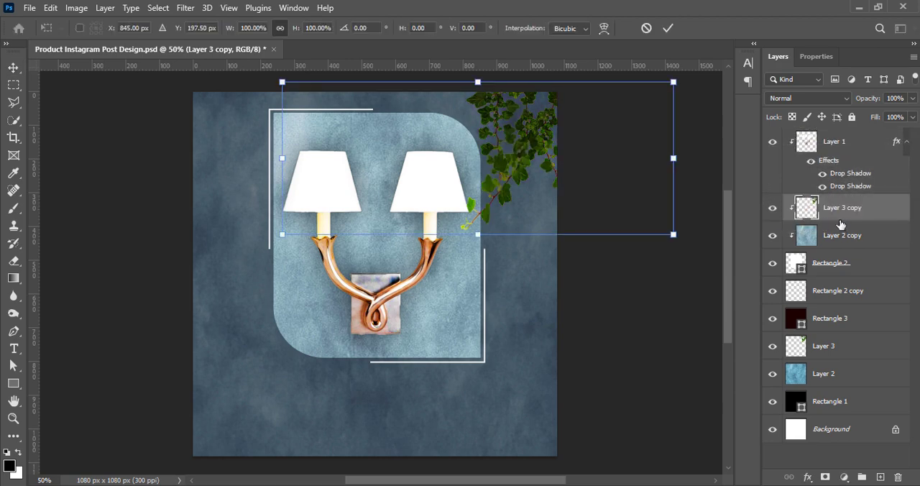
key(shift+Left)
key(shift+Left)
key(Return)
key(shift+Left)
key(shift+Left)
key(shift+Left)
key(shift+Left)
key(shift+Left)
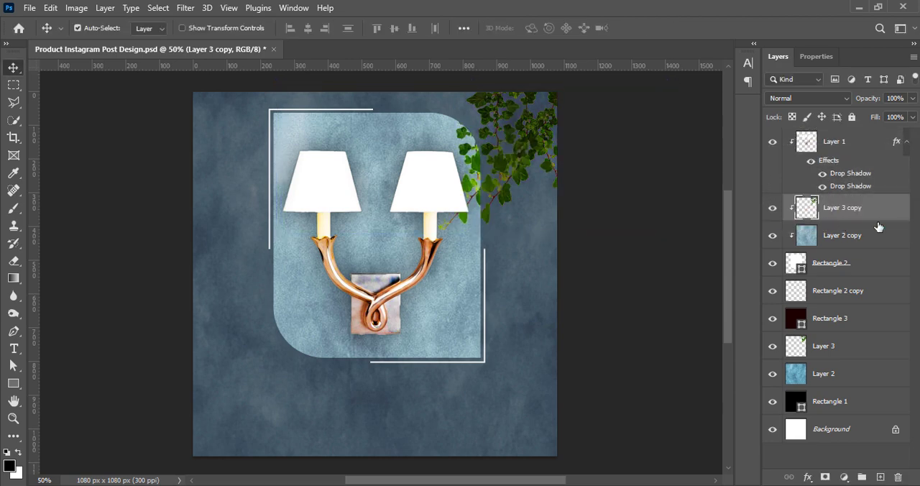
key(shift+Right)
key(shift+Right)
key(shift+Right)
key(shift+Right)
key(shift+Right)
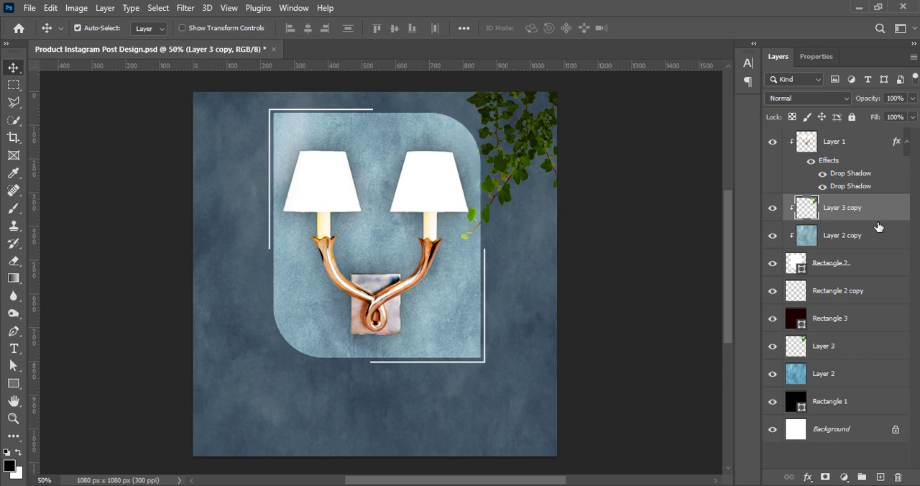
key(shift+Left)
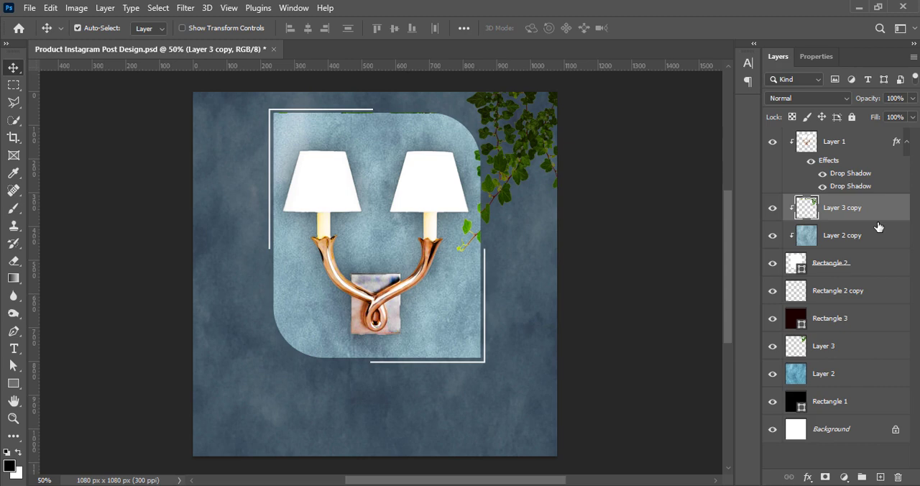
drag(806, 229, 490, 212)
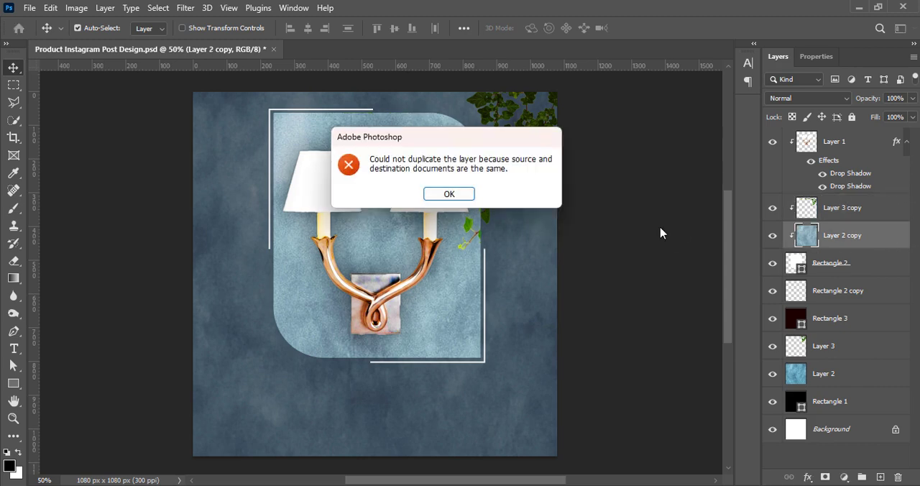
click(441, 193)
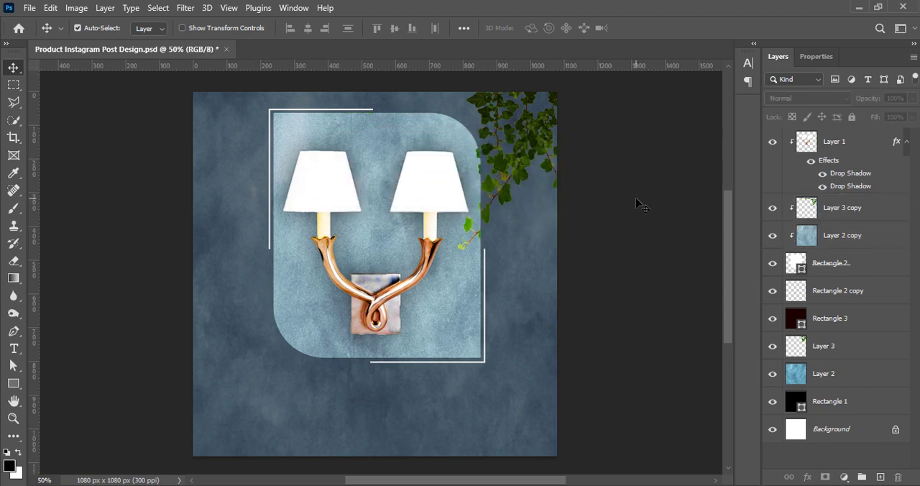
Nudge the Layer 3 ivy down toward the vine tip inside the frame.
click(824, 354)
key(shift+Down)
key(shift+Down)
key(shift+Down)
key(shift+Down)
key(shift+Down)
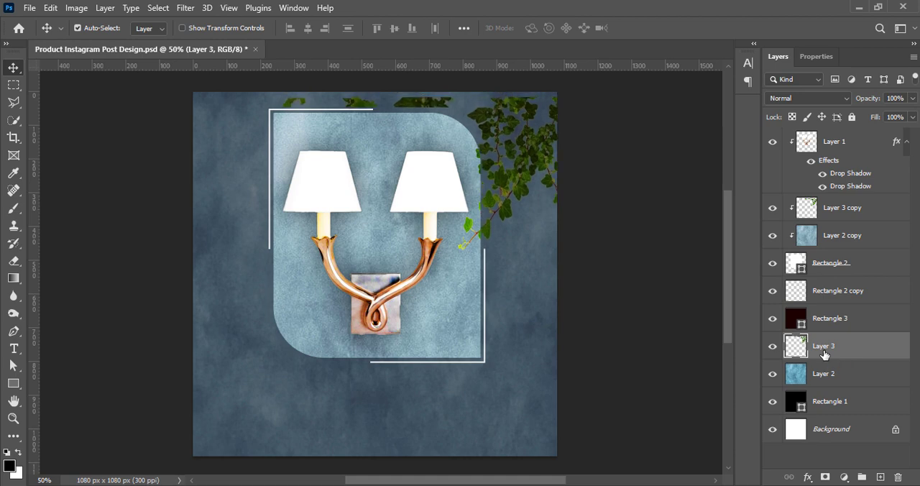
key(shift+Right)
key(shift+Right)
key(shift+Right)
key(shift+Right)
key(shift+Right)
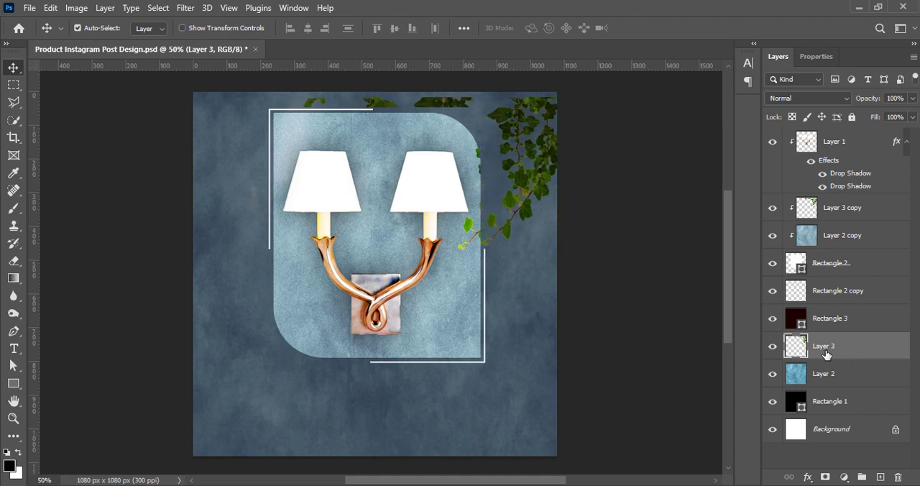
key(shift+Left)
key(shift+Left)
key(shift+Left)
key(shift+Left)
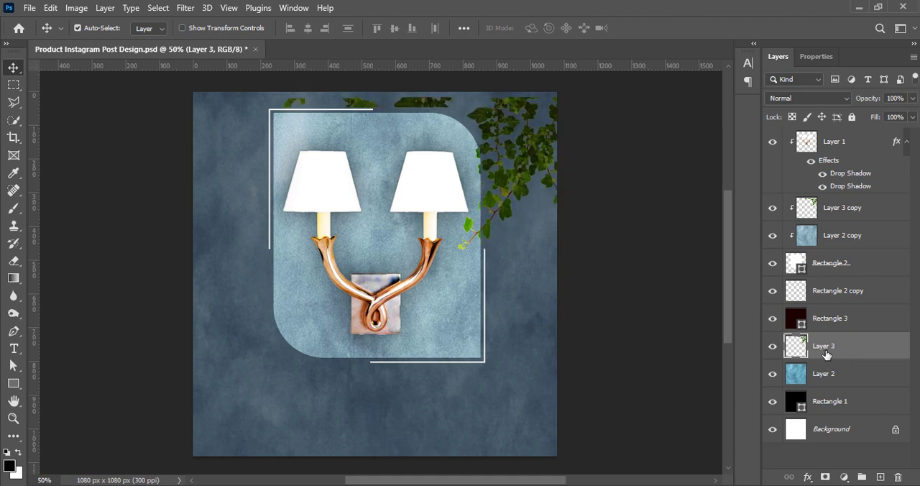
Scale the Layer 3 ivy to about 108.8% and nudge it left and down to align with the clipped vine.
key(ctrl+t)
drag(525, 101, 531, 85)
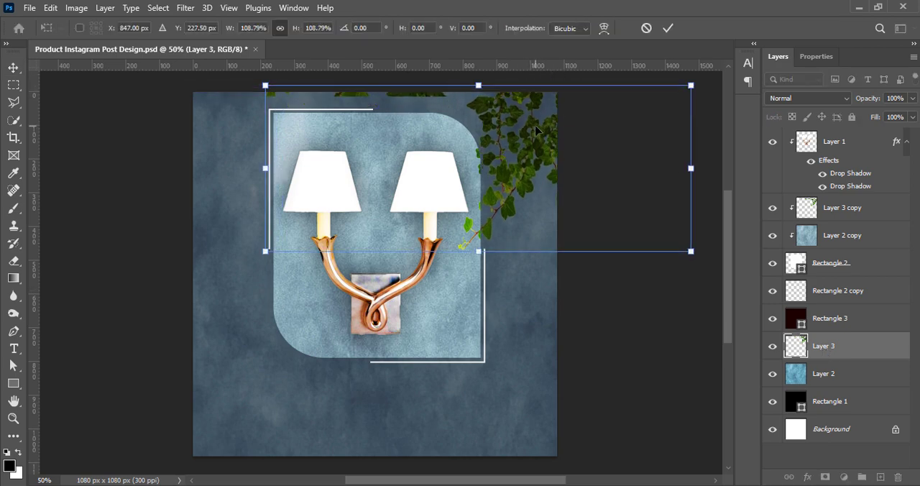
key(Left)
key(Left)
key(Left)
key(Left)
key(Left)
key(Left)
key(Left)
key(Left)
key(Down)
key(Down)
key(Down)
key(Down)
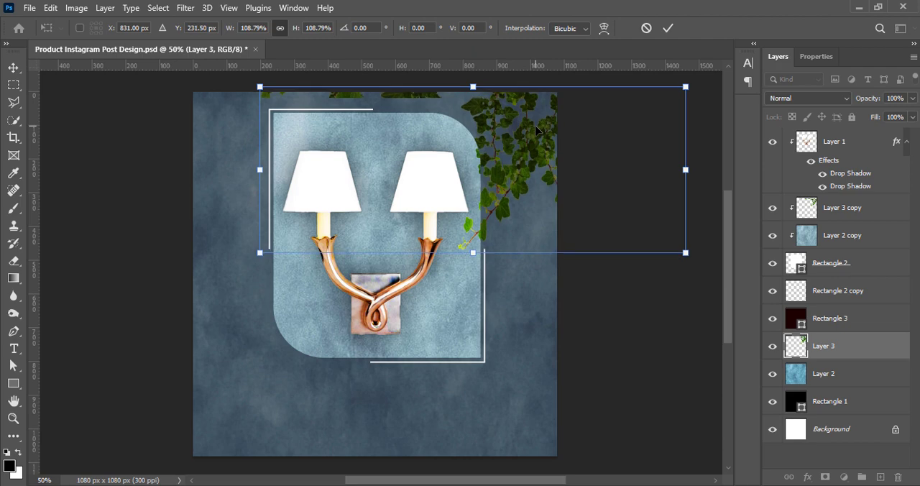
click(668, 29)
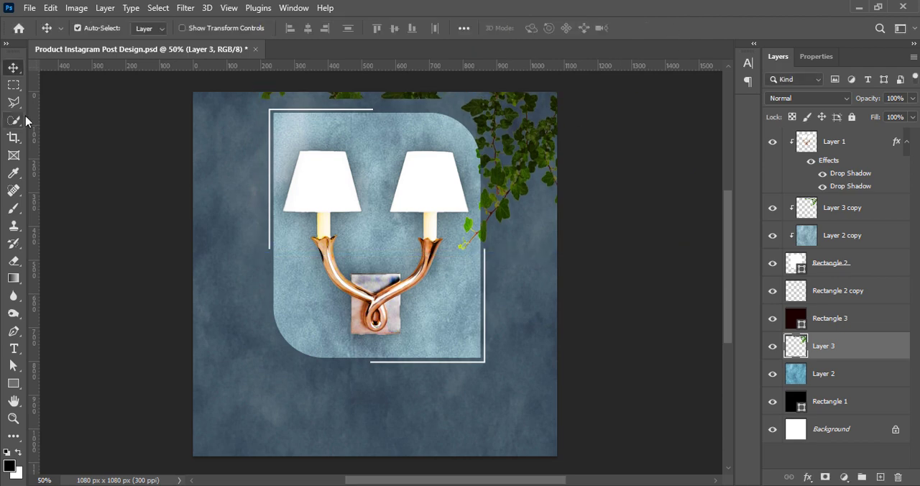
Erase the leftover ivy pieces along the canvas's top edge above the frame with a rectangular selection.
key(m)
drag(245, 93, 450, 113)
key(Delete)
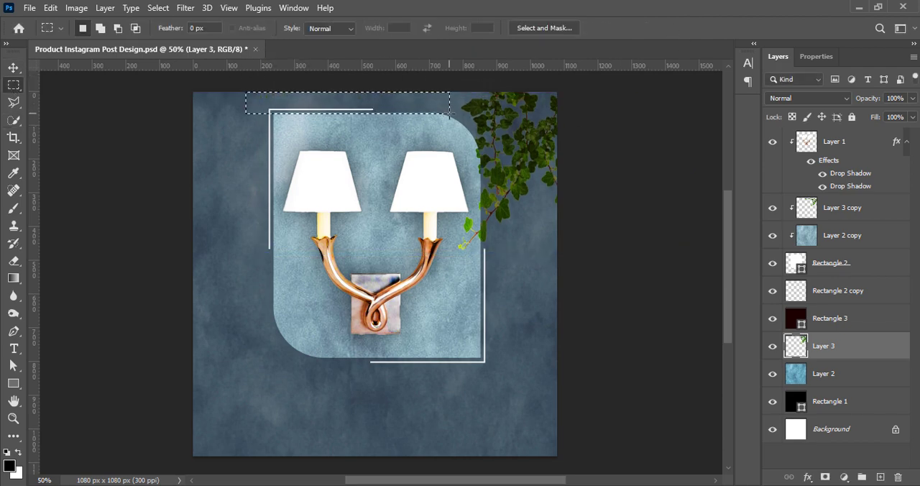
key(ctrl+d)
key(v)
click(618, 190)
Apply a Gaussian Blur with a 2.1-pixel radius to the Layer 3 ivy.
click(538, 162)
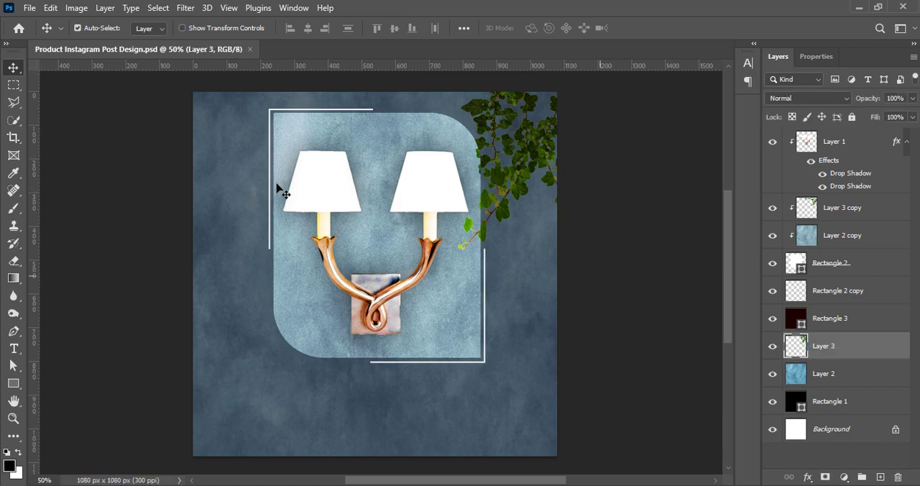
click(207, 7)
mouse_move(231, 185)
click(386, 231)
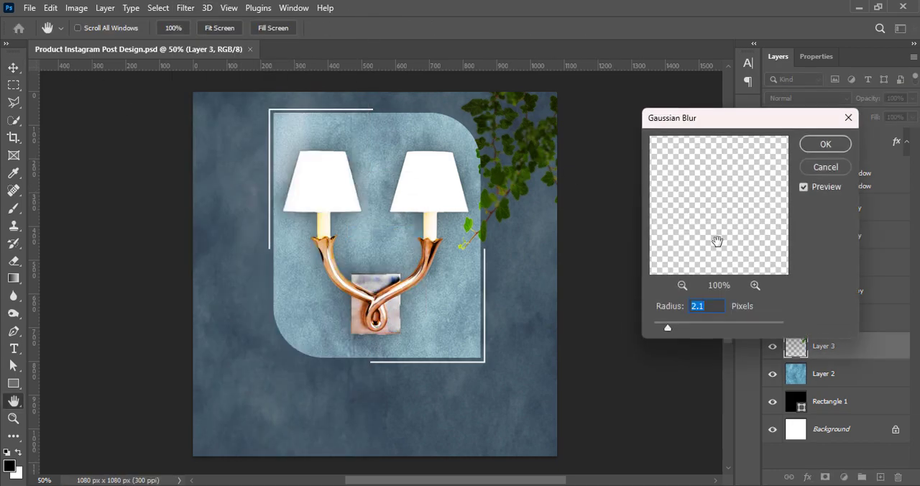
click(825, 144)
Apply a Gaussian Blur with a 1.5-pixel radius to the clipped ivy on Layer 3 copy.
click(834, 207)
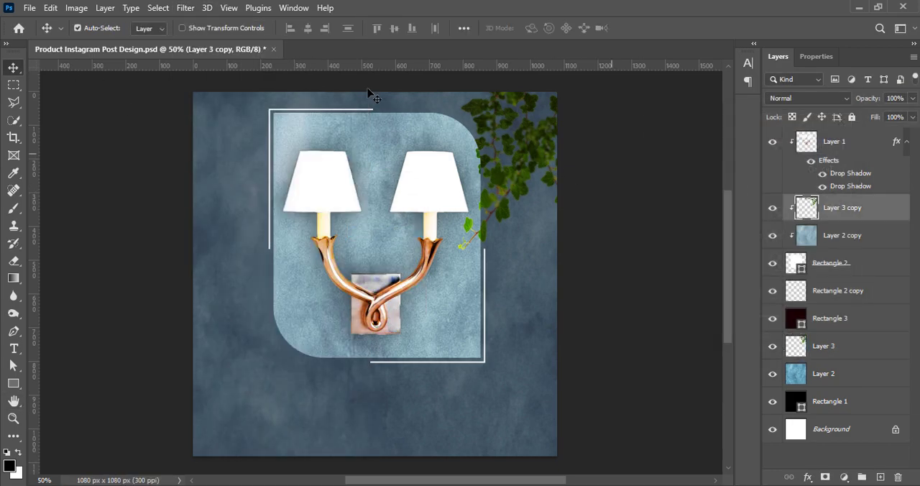
click(186, 8)
mouse_move(215, 181)
click(411, 232)
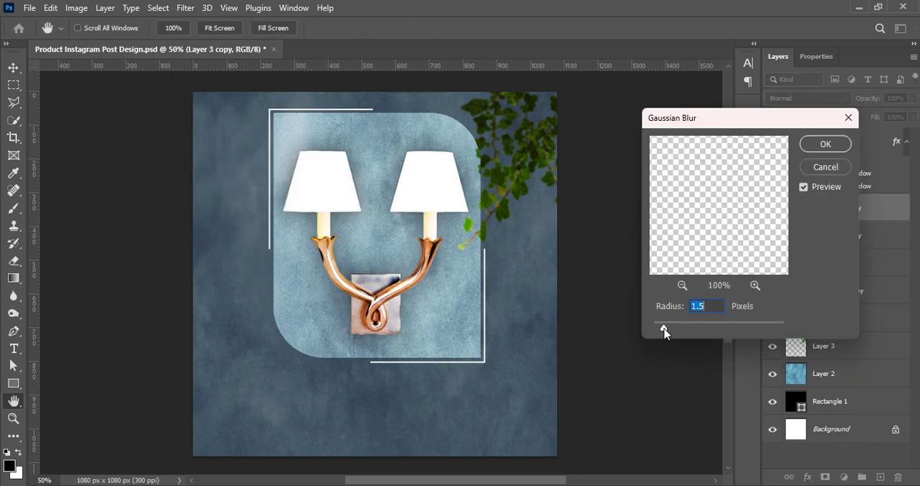
key(Return)
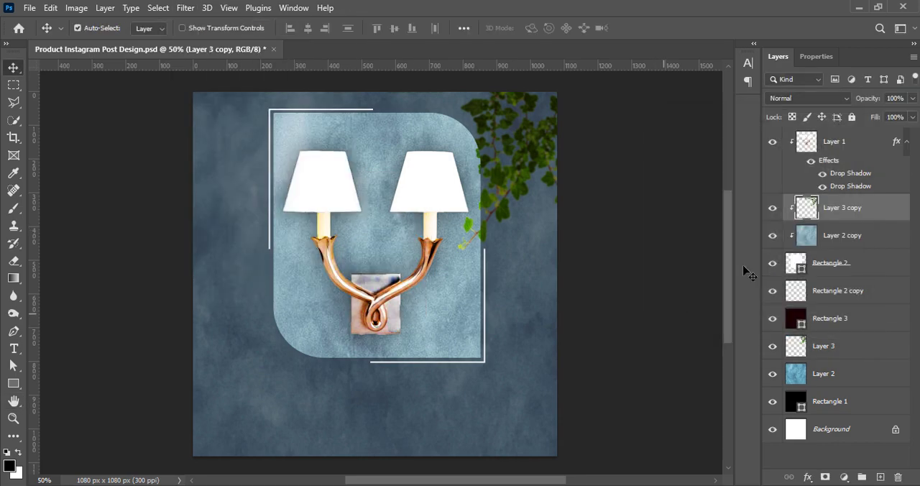
Darken the Layer 3 ivy with a Hue/Saturation adjustment, setting Lightness to -15.
click(794, 353)
click(76, 8)
mouse_move(74, 38)
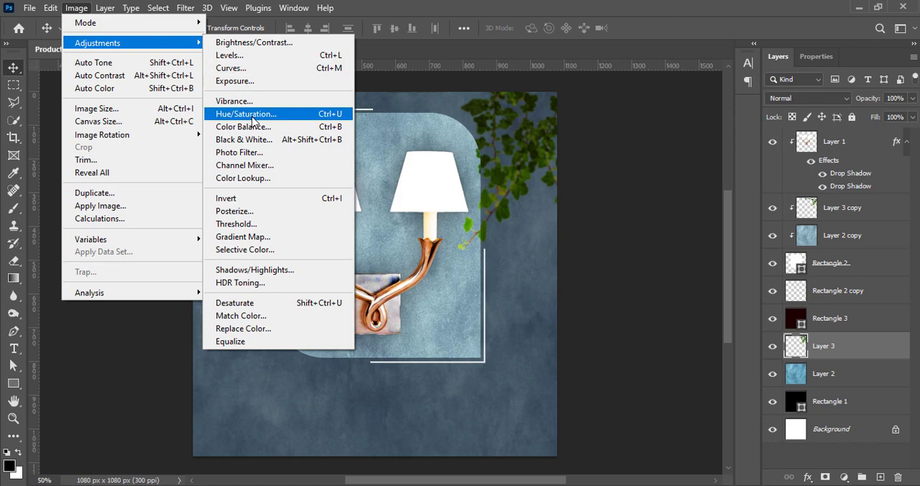
click(287, 117)
drag(756, 239, 747, 239)
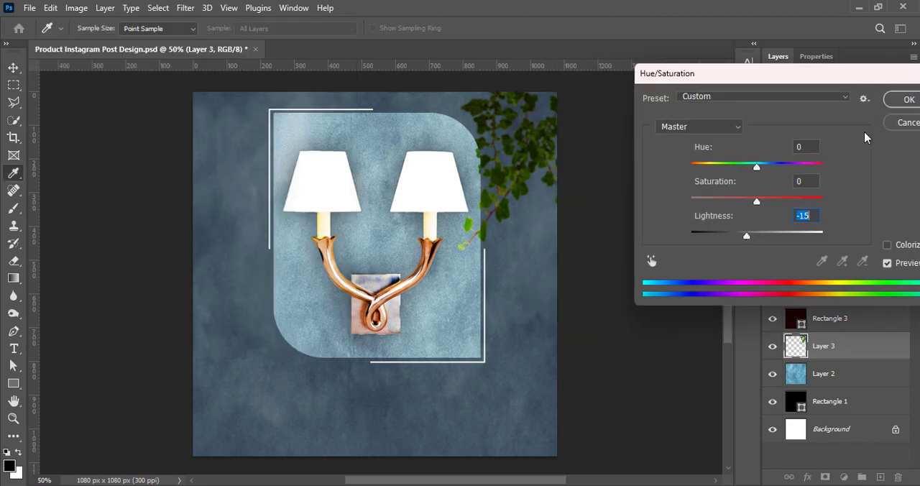
click(908, 99)
Apply a further Gaussian Blur with a 1.4-pixel radius to the Layer 3 ivy.
click(186, 8)
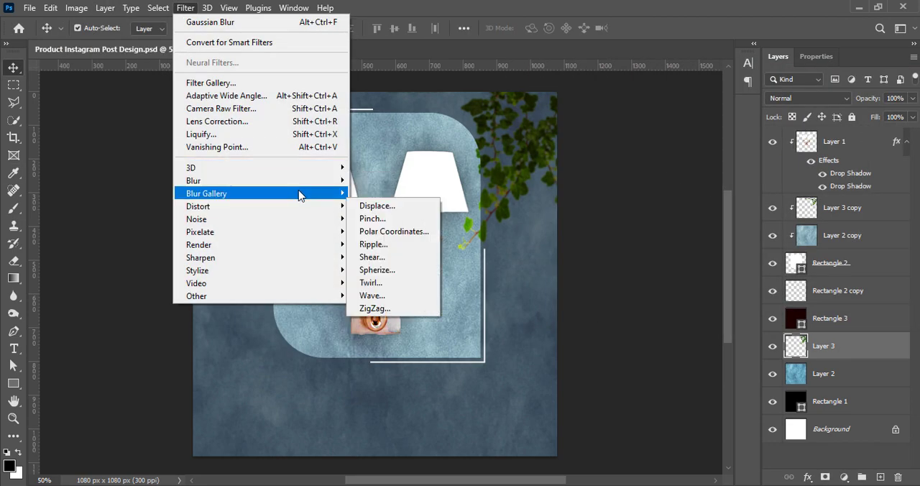
mouse_move(301, 181)
click(386, 230)
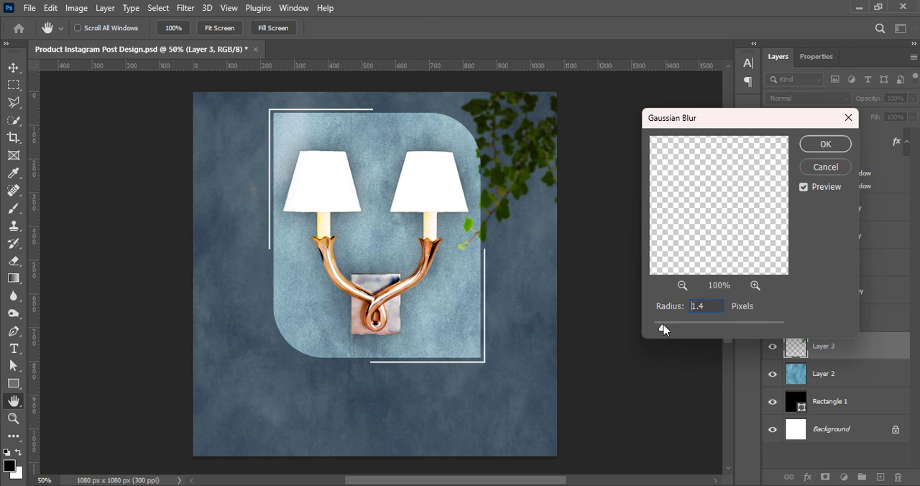
click(825, 143)
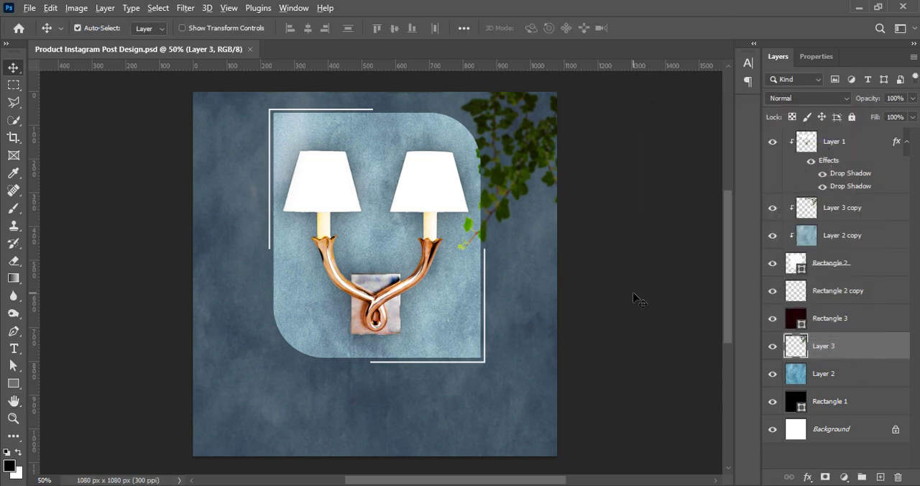
Scale Rectangle 2 and Rectangle 2 copy together to 95.65% width and 86.99% height around the lamp, and save the document.
click(832, 264)
shift+click(834, 293)
key(ctrl+t)
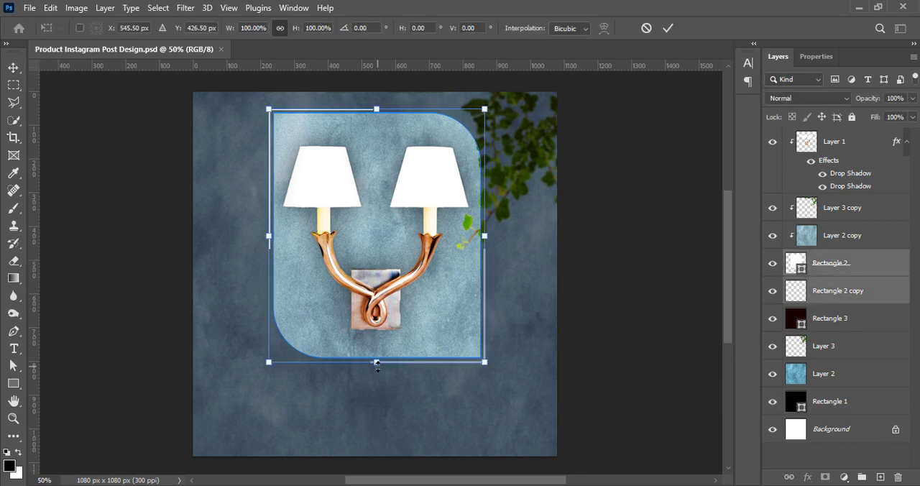
drag(376, 363, 379, 343)
drag(269, 227, 274, 226)
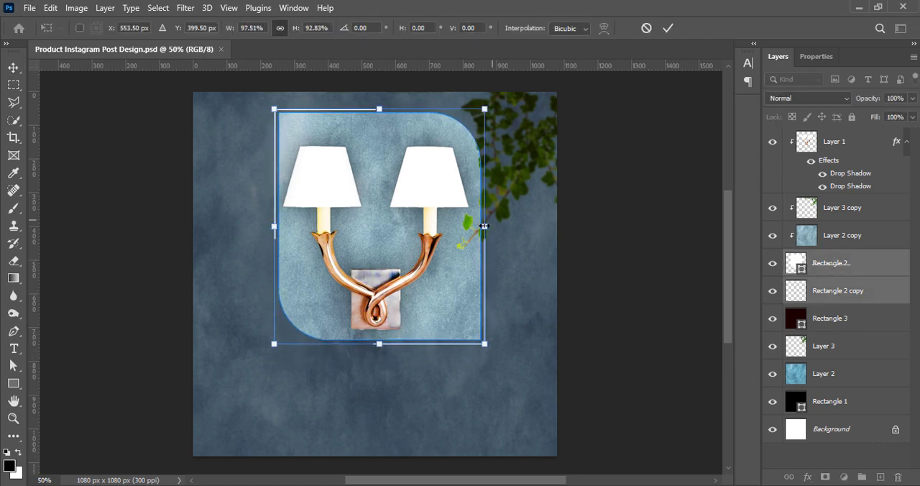
mouse_move(484, 226)
mouse_down()
mouse_move(470, 226)
mouse_move(480, 226)
mouse_up()
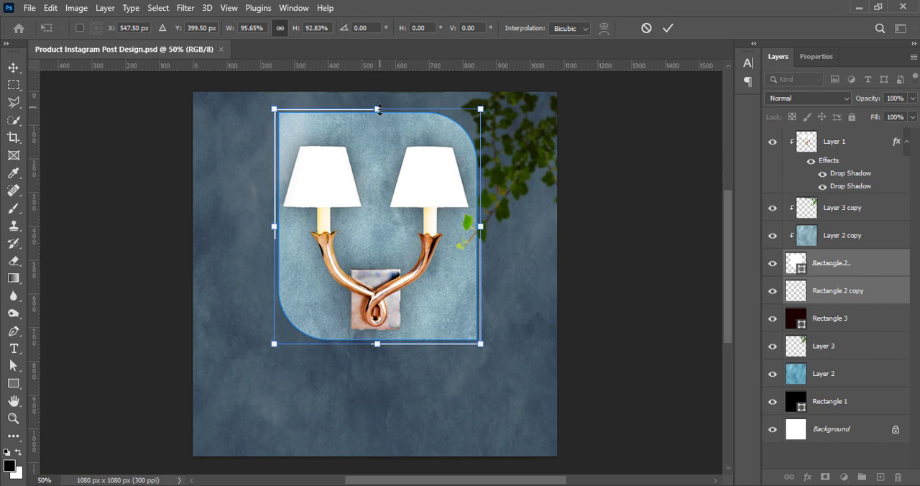
drag(379, 109, 379, 123)
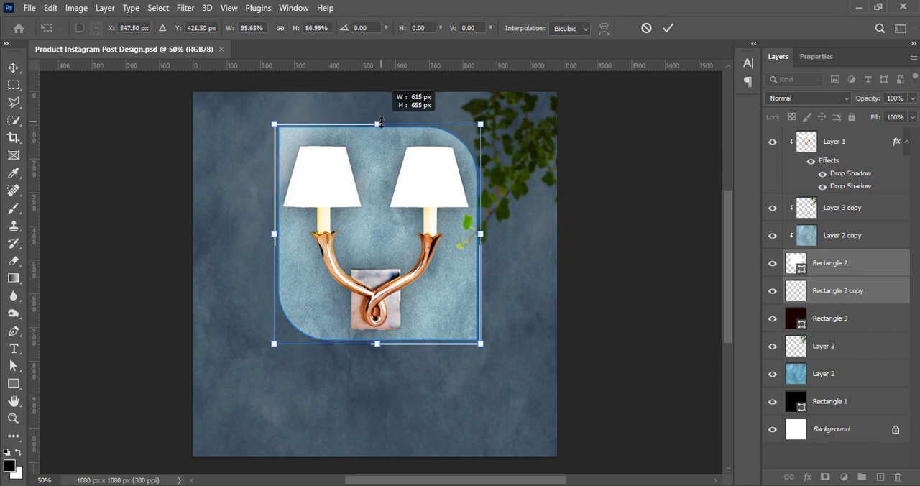
click(667, 28)
key(ctrl+s)
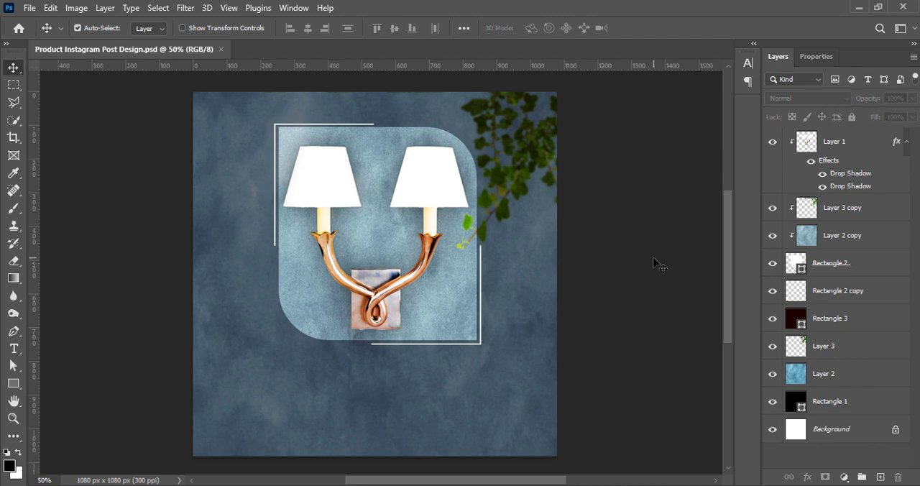
Paste the black cabinet image into the design and move it down over the frame's lower half.
key(ctrl+v)
drag(369, 299, 365, 339)
click(76, 8)
mouse_move(97, 42)
click(302, 101)
click(722, 125)
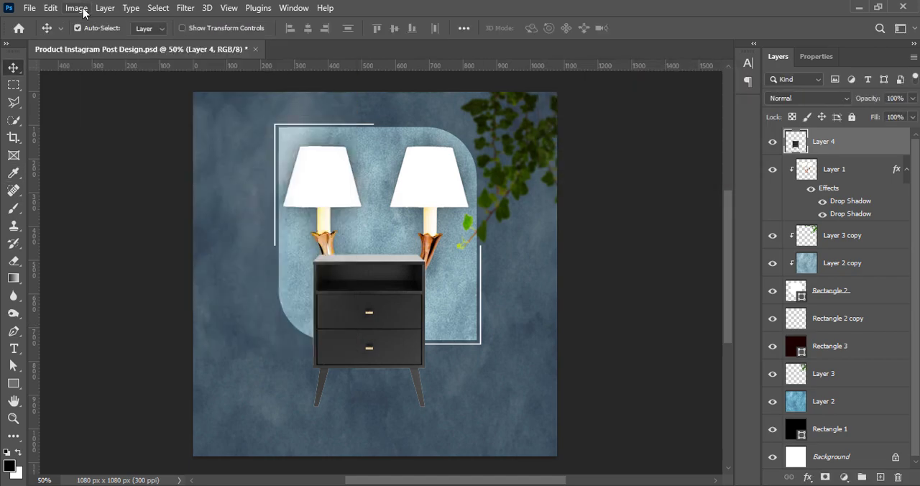
Raise the cabinet's contrast moderately and its brightness slightly with a Brightness/Contrast adjustment.
click(77, 8)
click(254, 42)
drag(671, 83, 691, 84)
drag(671, 52, 675, 53)
click(781, 38)
click(76, 8)
mouse_move(97, 43)
click(274, 97)
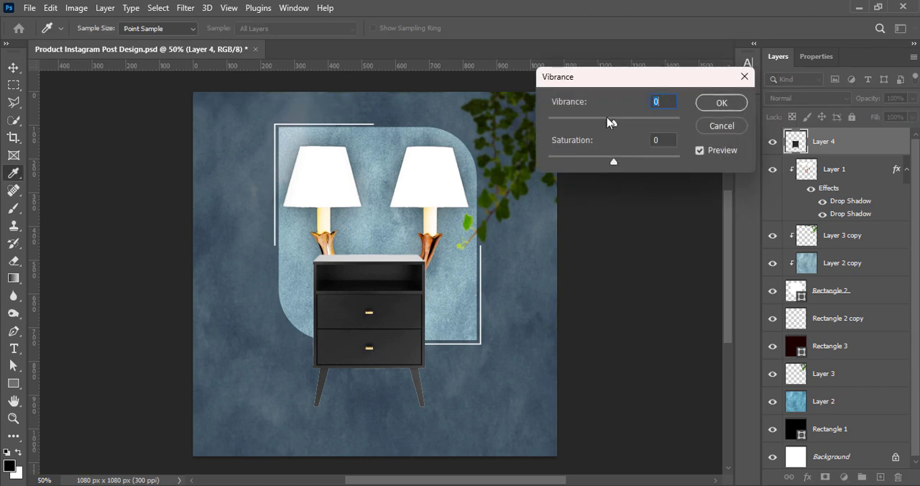
click(722, 125)
Move the cabinet into the canvas's lower-left corner and scale it to 152.82%, letting it run off the edges.
drag(366, 331, 219, 422)
key(ctrl+t)
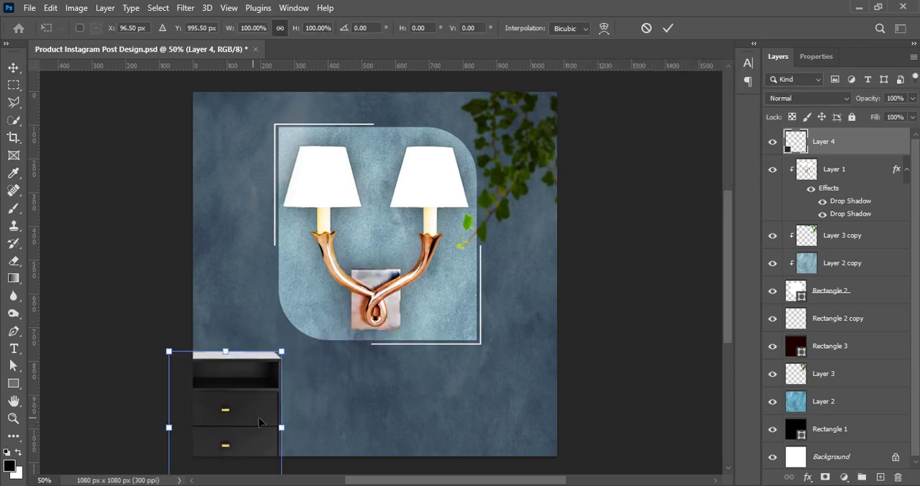
drag(280, 424, 230, 446)
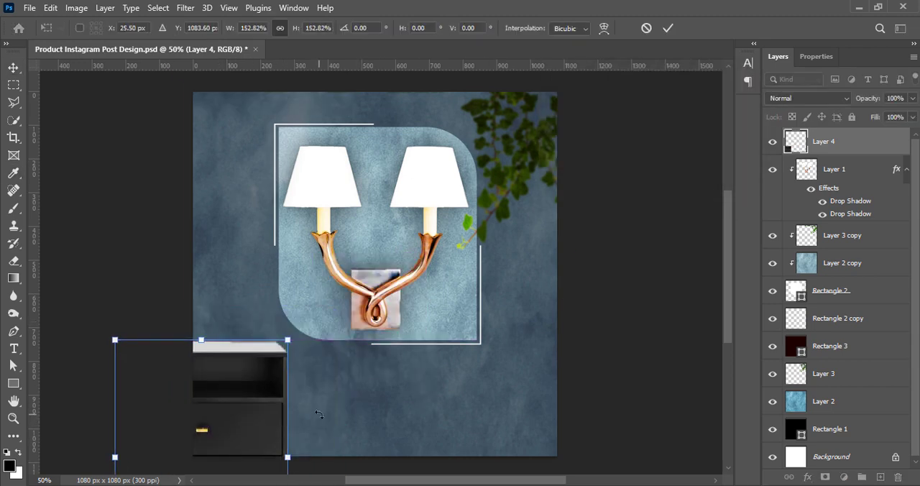
click(667, 28)
Move the cabinet's Layer 4 directly below Rectangle 3 and set Rectangle 3's opacity to 51%.
drag(810, 144, 841, 363)
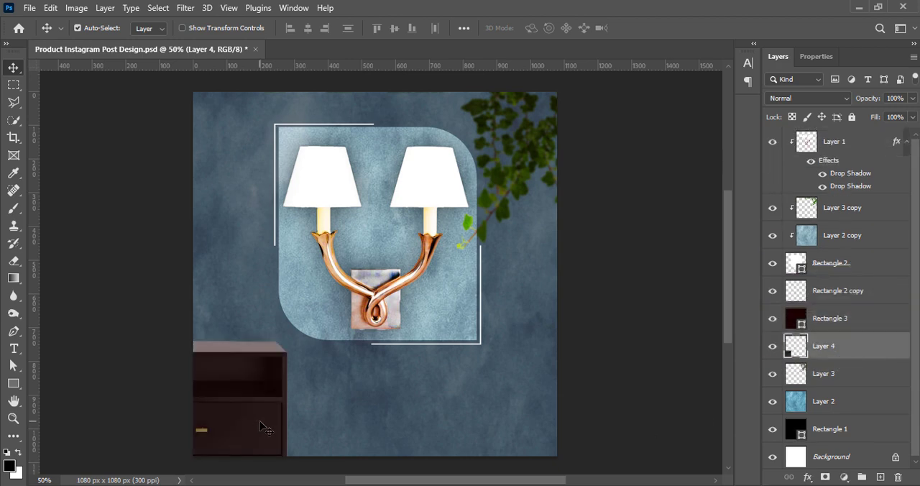
click(813, 322)
click(882, 115)
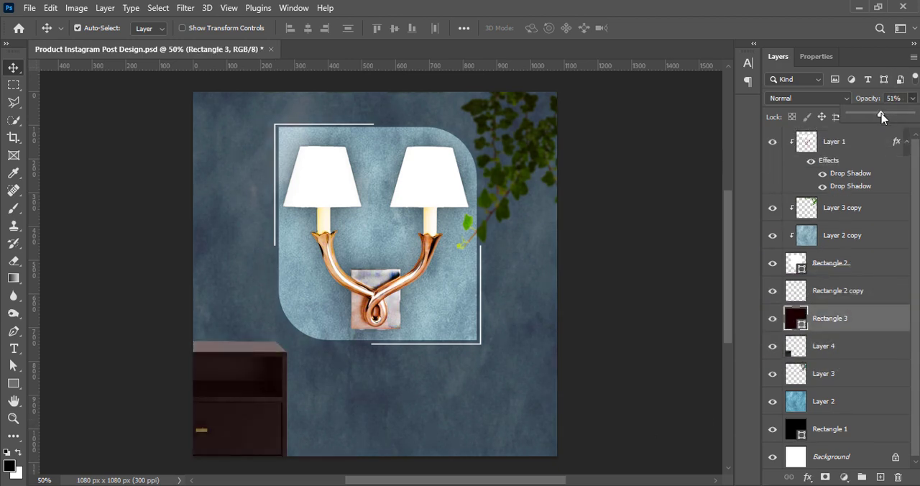
Apply a slight Gaussian Blur to the cabinet on Layer 4.
click(815, 352)
click(188, 9)
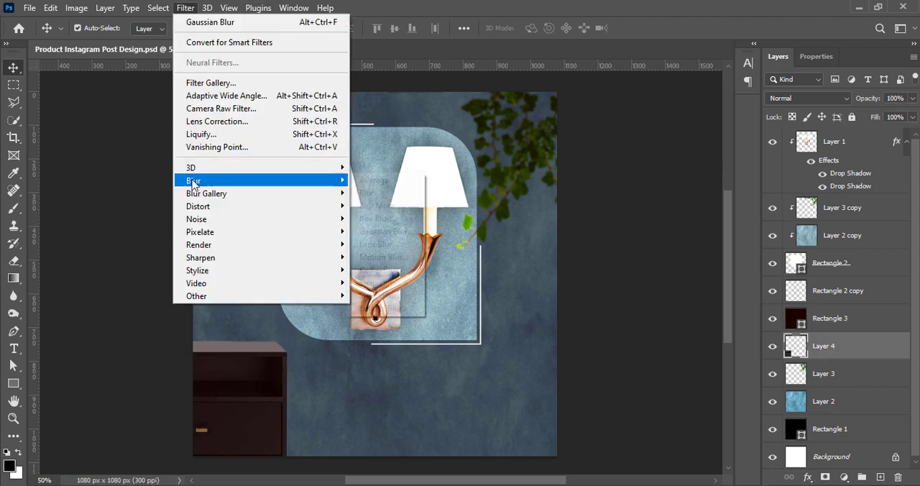
mouse_move(190, 179)
click(377, 235)
click(825, 143)
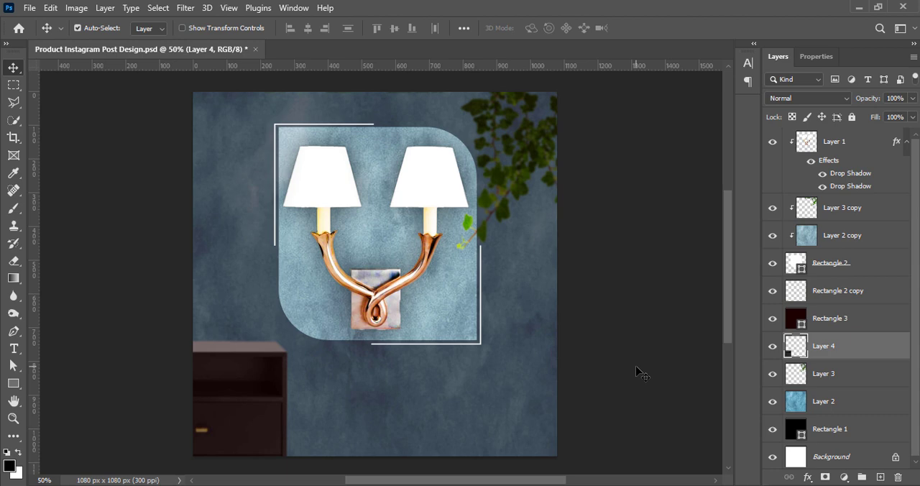
Nudge the Layer 4 cabinet down in large increments so less of it shows in the lower-left corner.
ctrl+click(242, 430)
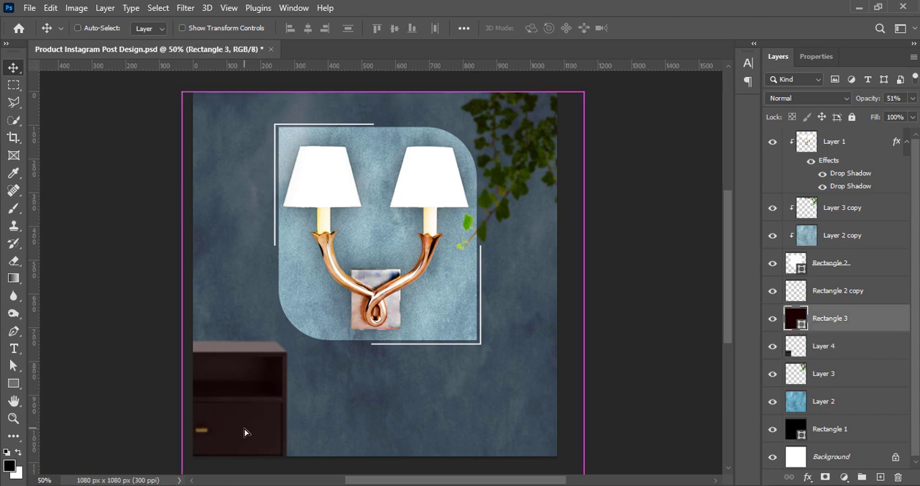
click(855, 354)
key(shift+Down)
key(shift+Down)
key(shift+Down)
key(shift+Down)
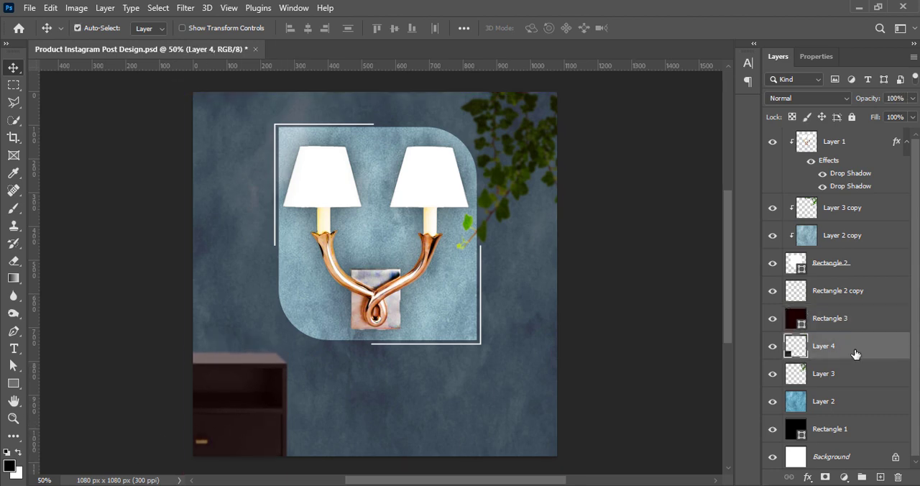
key(shift+Down)
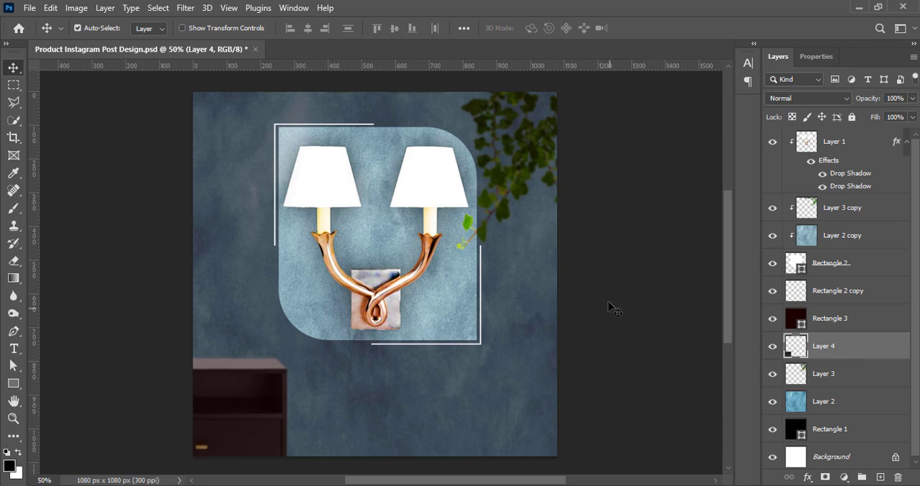
Paste the vase of white lilies near the canvas centre and increase its Vibrance.
key(ctrl+v)
drag(316, 240, 348, 237)
click(76, 7)
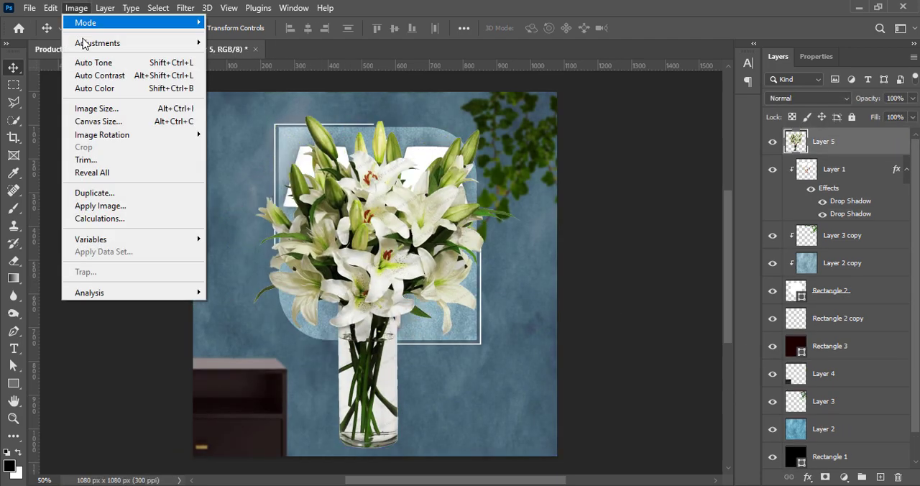
mouse_move(86, 44)
click(241, 99)
drag(613, 124, 681, 125)
click(721, 103)
Adjust the lily vase's Brightness/Contrast, setting Contrast to 16 and Brightness to 8.
click(76, 8)
click(245, 43)
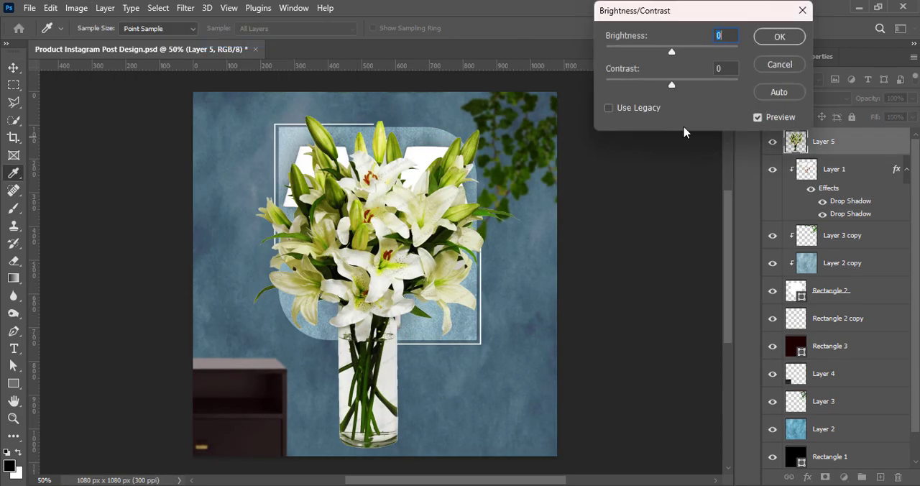
click(740, 70)
text(16)
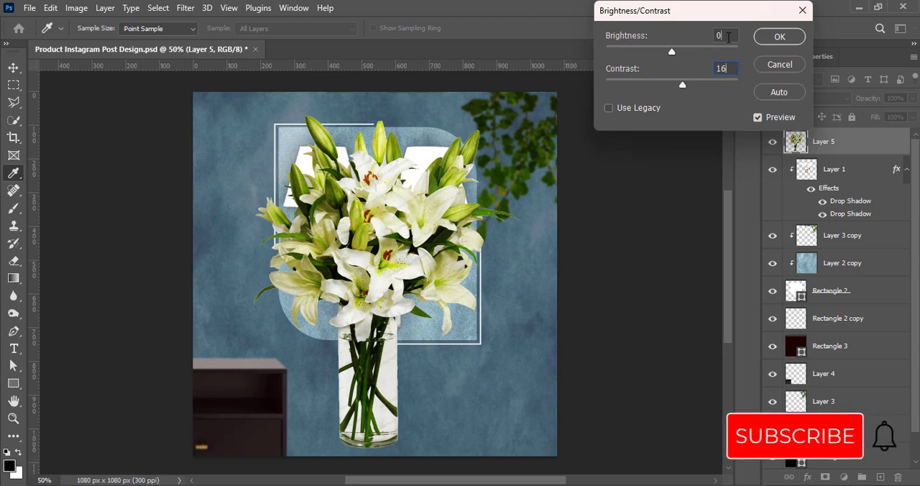
drag(730, 36, 656, 40)
text(8)
click(779, 37)
Move the lily vase's Layer 5 below Rectangle 3 and scale it to 28.89%, standing on the cabinet at the canvas's left edge.
drag(824, 143, 834, 358)
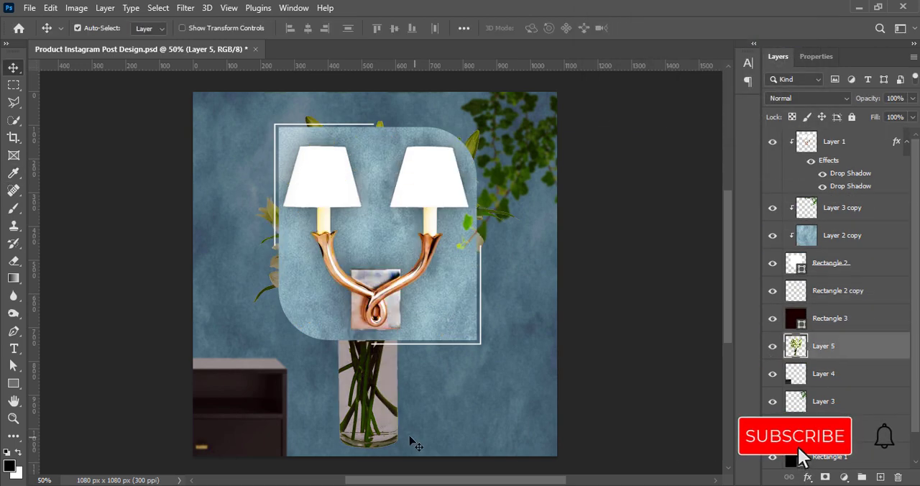
key(ctrl+t)
drag(551, 298, 383, 299)
drag(259, 281, 177, 282)
drag(298, 199, 242, 238)
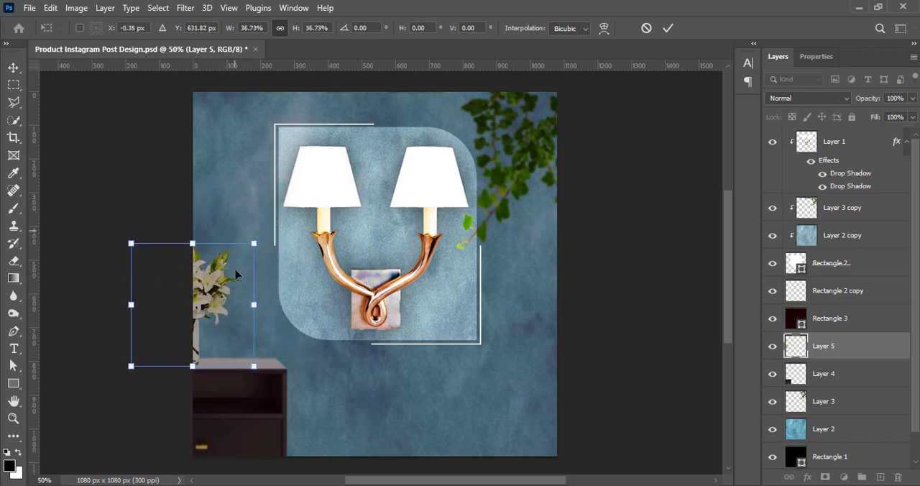
drag(237, 273, 256, 273)
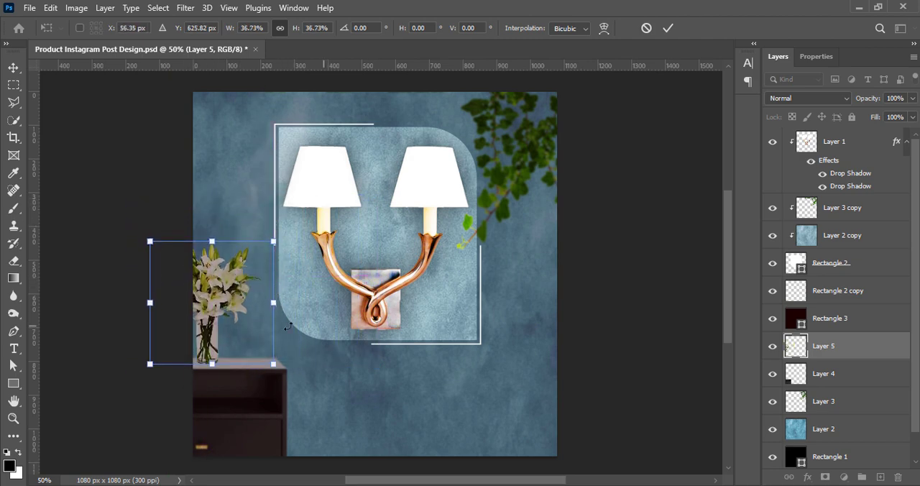
drag(272, 244, 243, 265)
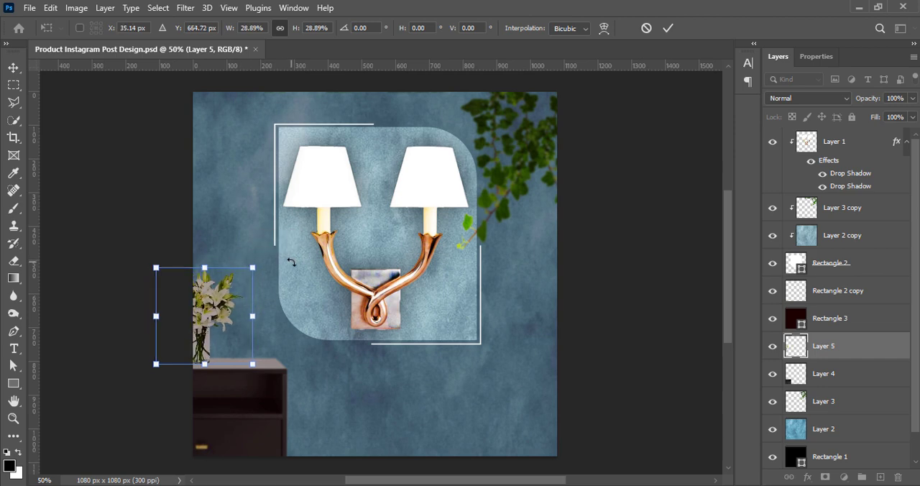
click(668, 28)
Nudge the lily vase and the cabinet, Layers 5 and 4, down together and deselect them.
shift+click(848, 375)
key(Down)
key(Down)
key(Down)
key(Down)
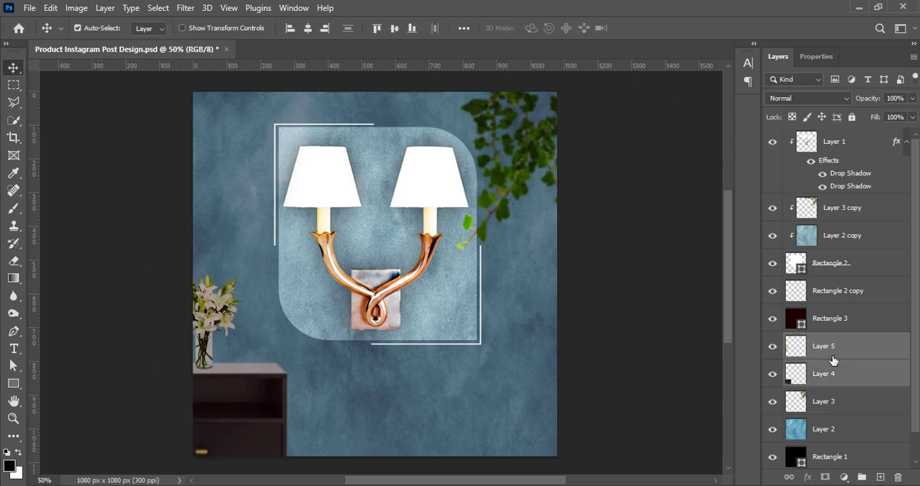
click(610, 357)
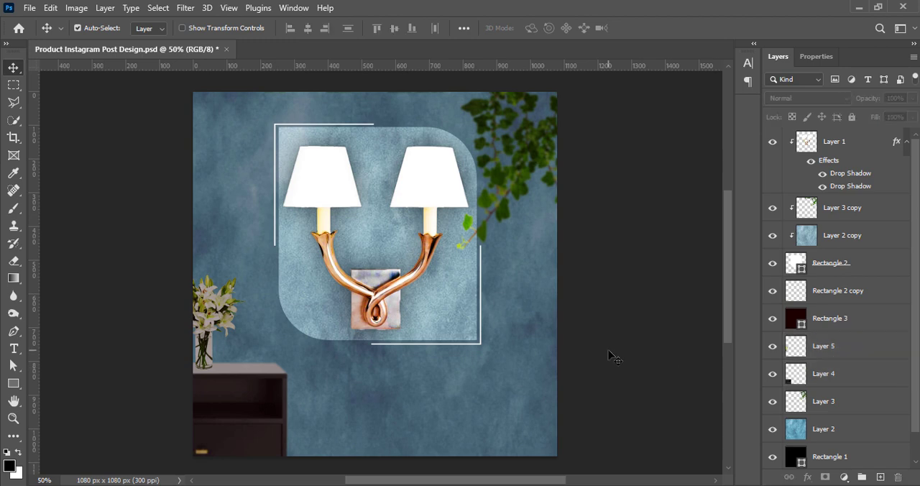
Add a new top layer and paint one soft black 500 px brush dab over the lamp's base plate.
click(879, 477)
click(14, 208)
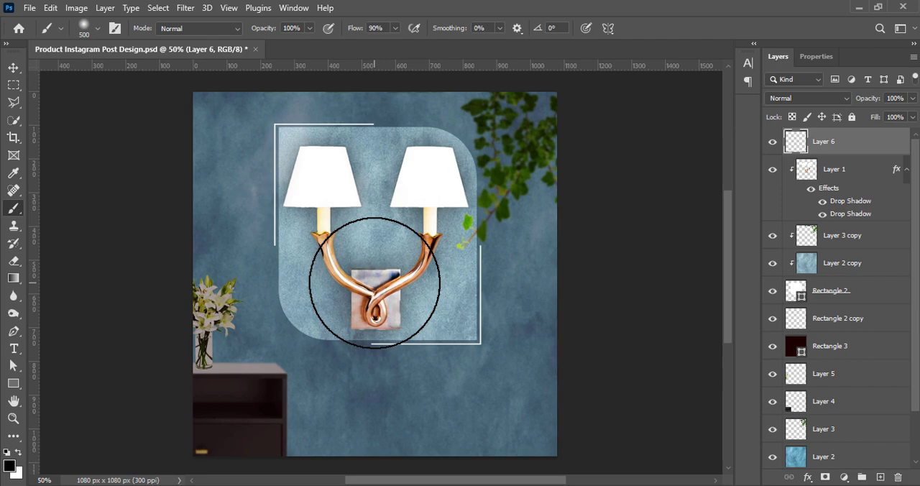
click(98, 28)
scroll(360, 394, down, 5)
scroll(361, 394, down, 15)
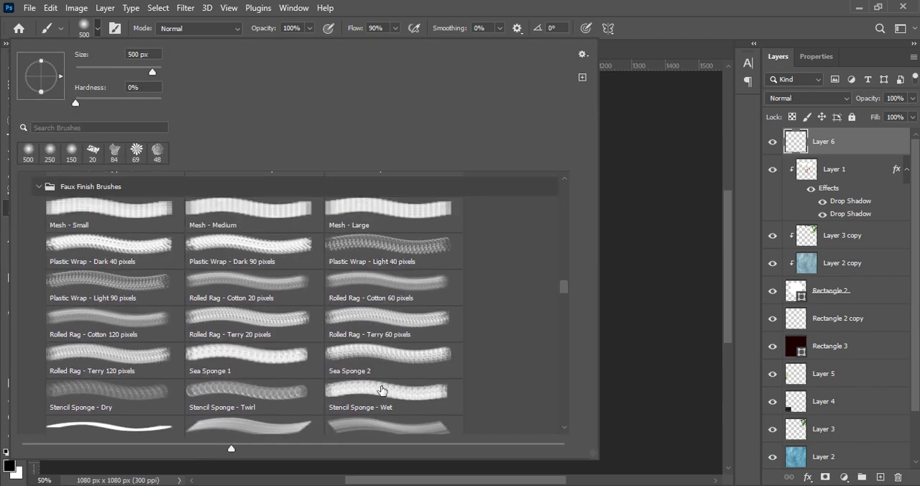
scroll(388, 389, up, 15)
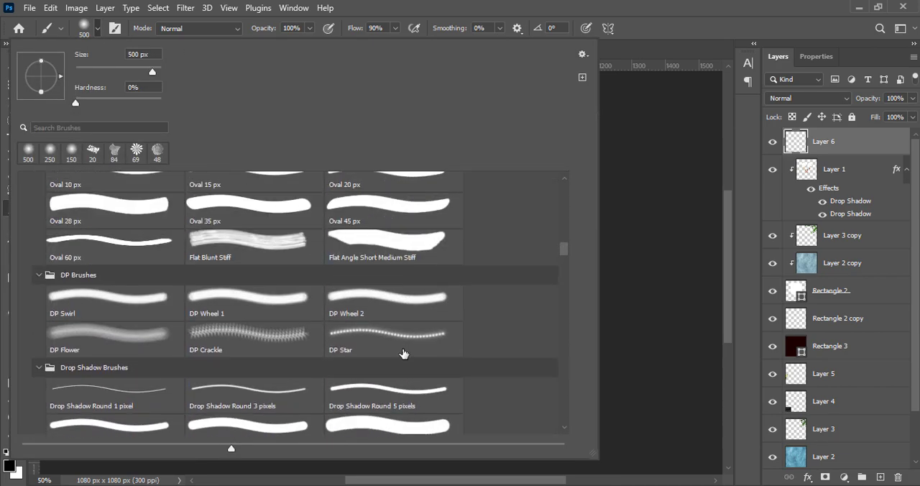
scroll(414, 353, up, 12)
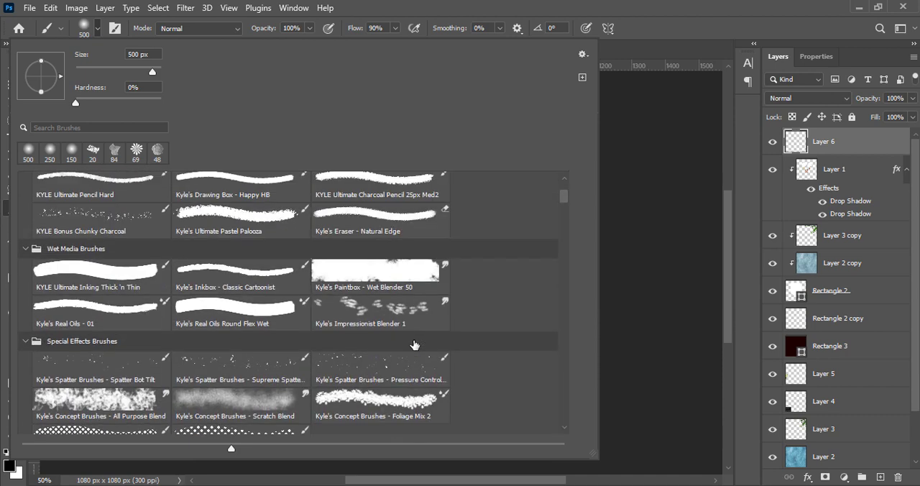
click(682, 30)
click(374, 286)
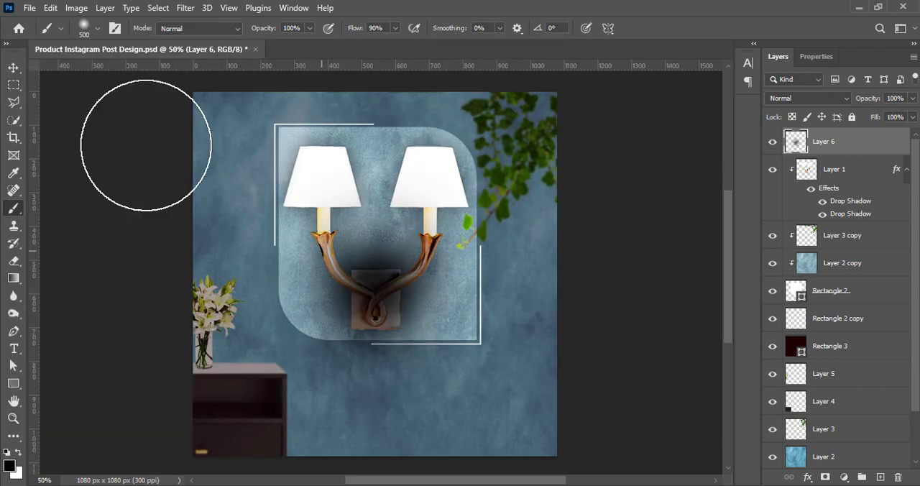
Flatten and shrink the black dab into a contact shadow under the lily vase and place Layer 6 below Layer 5.
key(v)
key(ctrl+t)
drag(377, 152, 377, 404)
mouse_move(513, 410)
mouse_down()
mouse_move(374, 412)
mouse_move(246, 370)
mouse_move(276, 369)
mouse_up()
drag(142, 368, 168, 368)
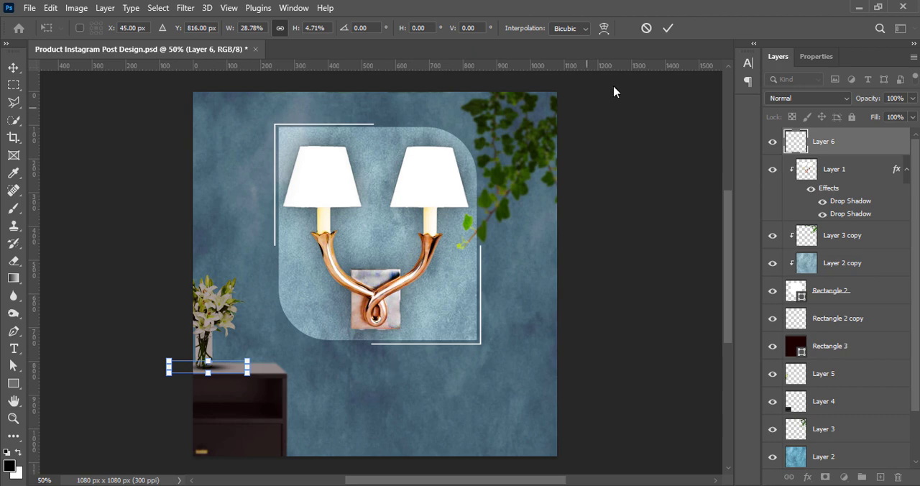
key(Return)
drag(853, 147, 878, 390)
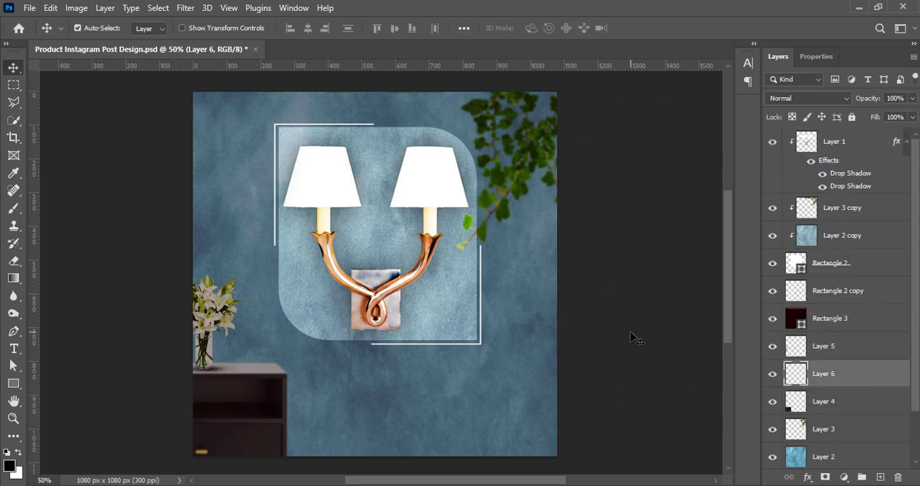
click(632, 338)
Nudge the vase shadow on Layer 6 down, set its opacity to 80% and save the document.
click(832, 380)
key(Down)
text(80)
key(Return)
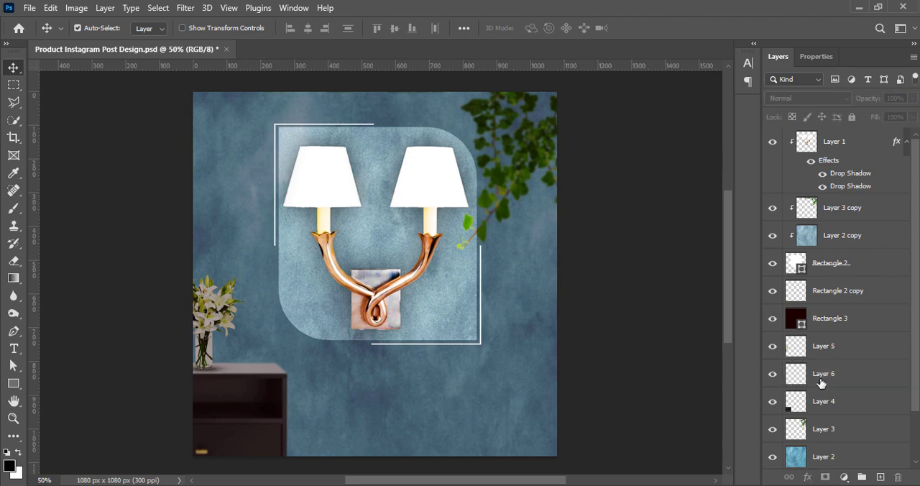
click(650, 318)
key(ctrl+s)
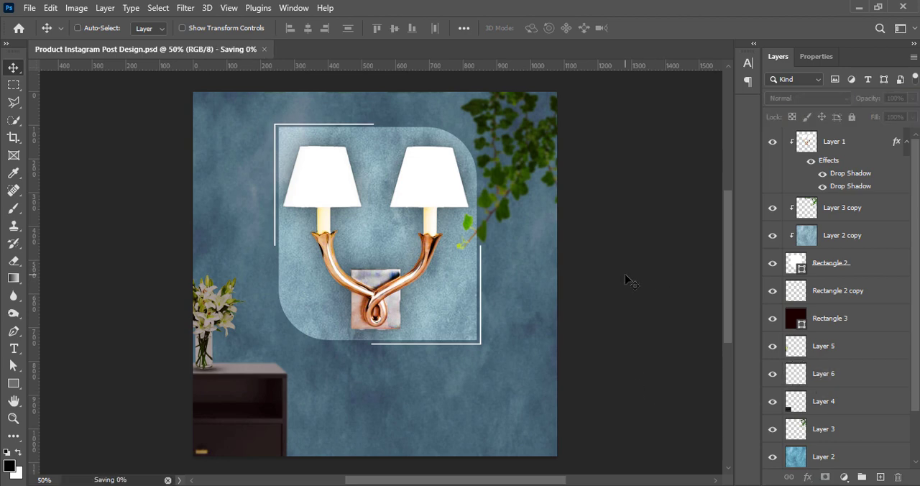
Add the pasted text "Glowing Elegance" just below the lamp frame.
click(13, 348)
click(395, 356)
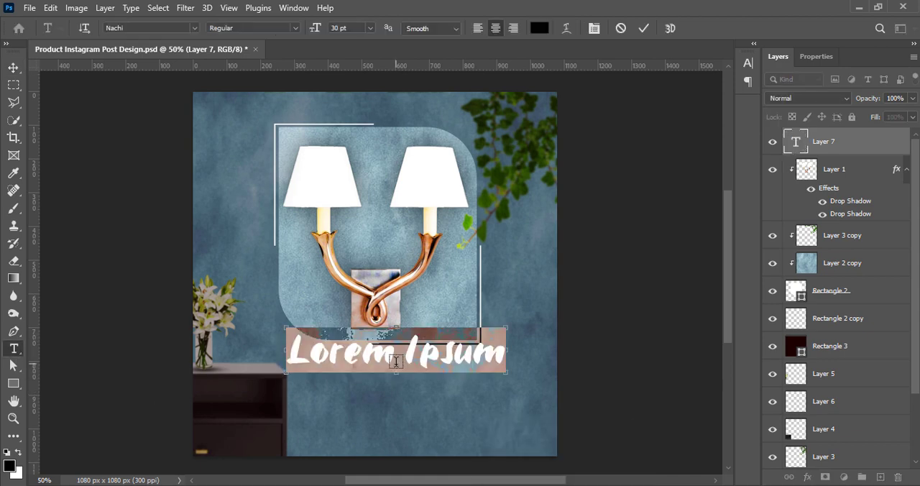
text(Glowing Elegance)
click(13, 68)
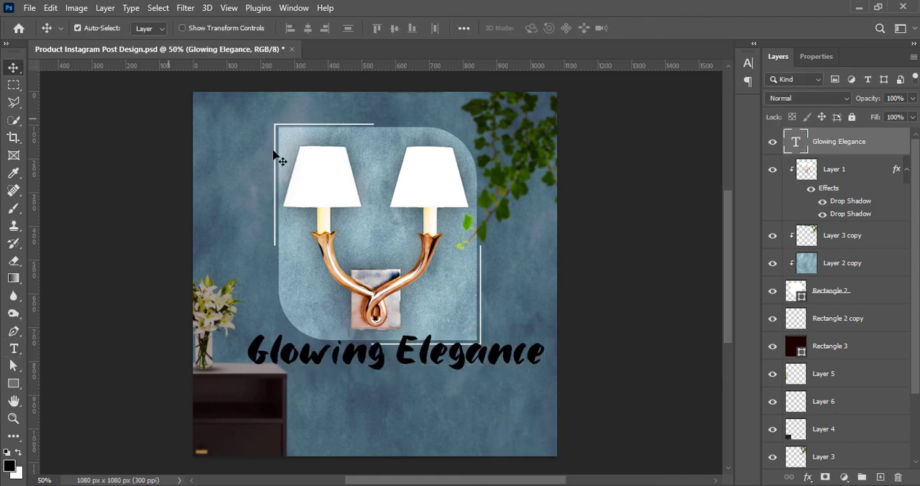
Change the "Glowing Elegance" font to Brastika Black.
double_click(459, 355)
click(748, 62)
click(667, 81)
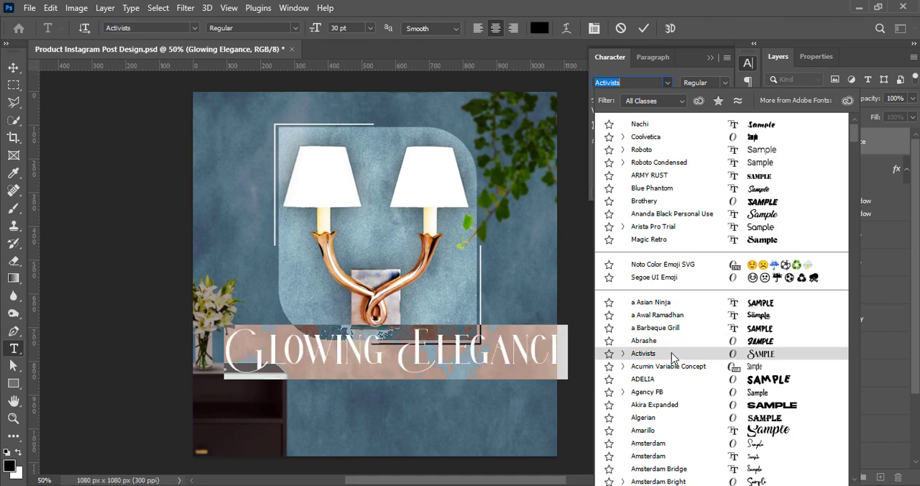
scroll(687, 438, down, 1)
scroll(687, 444, down, 3)
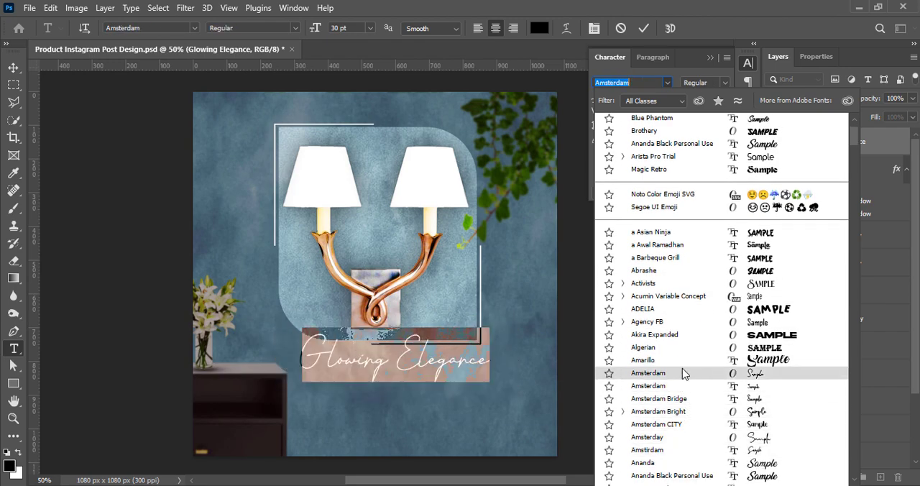
scroll(688, 431, down, 1)
scroll(682, 433, down, 9)
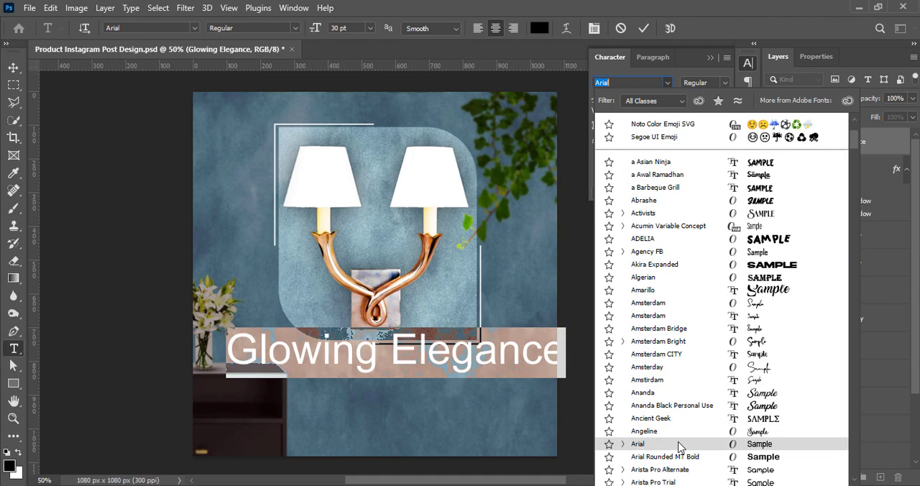
scroll(663, 431, down, 14)
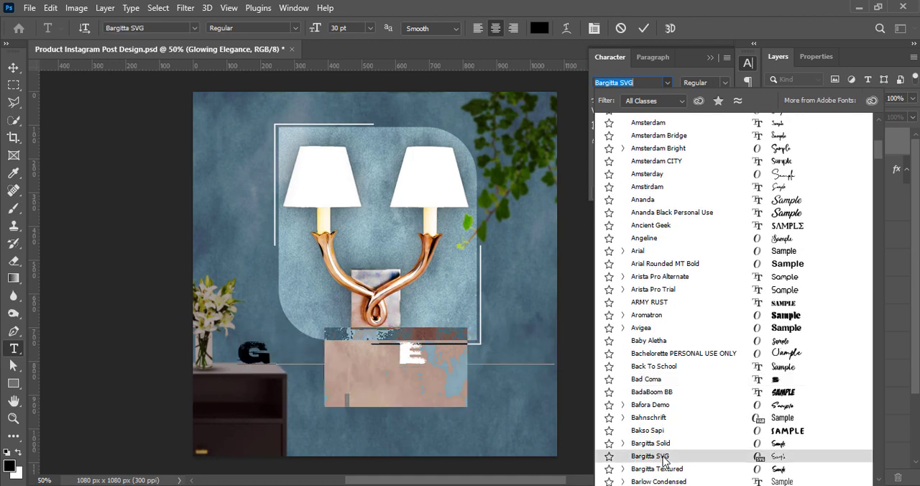
scroll(663, 463, down, 4)
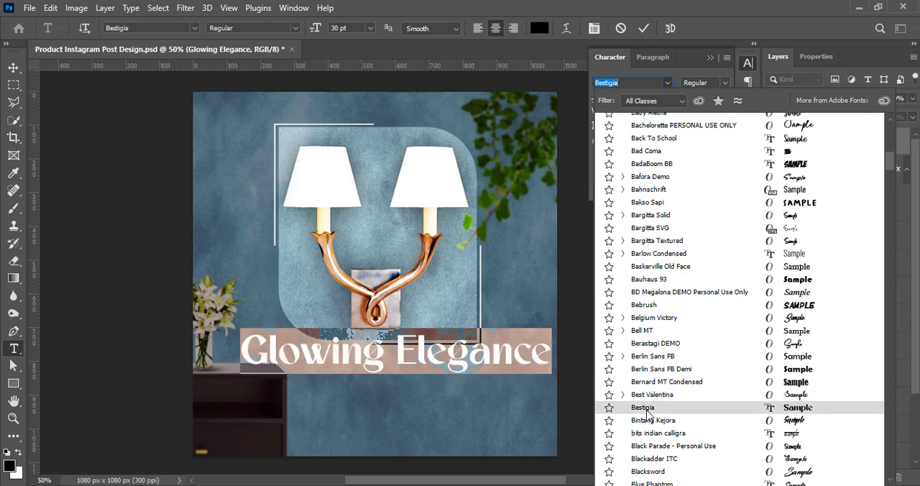
scroll(647, 413, down, 8)
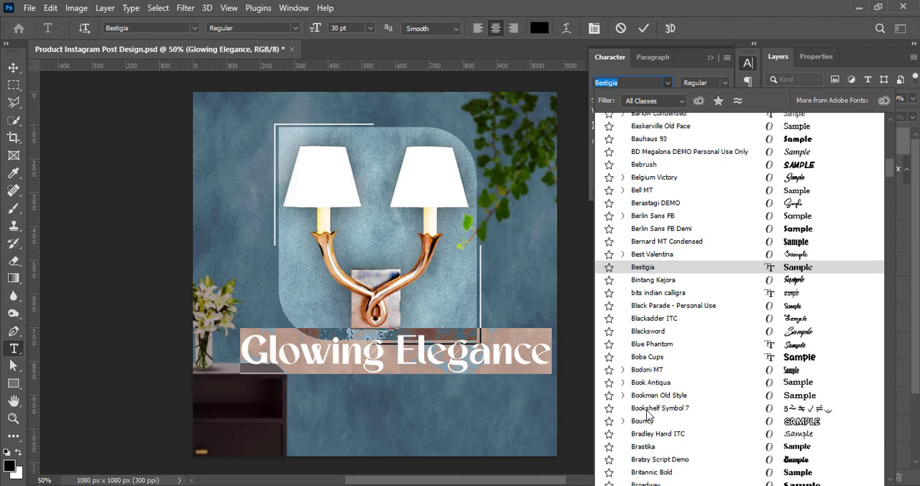
click(650, 447)
Recolour the "Glowing Elegance" text white and commit the edit.
click(702, 143)
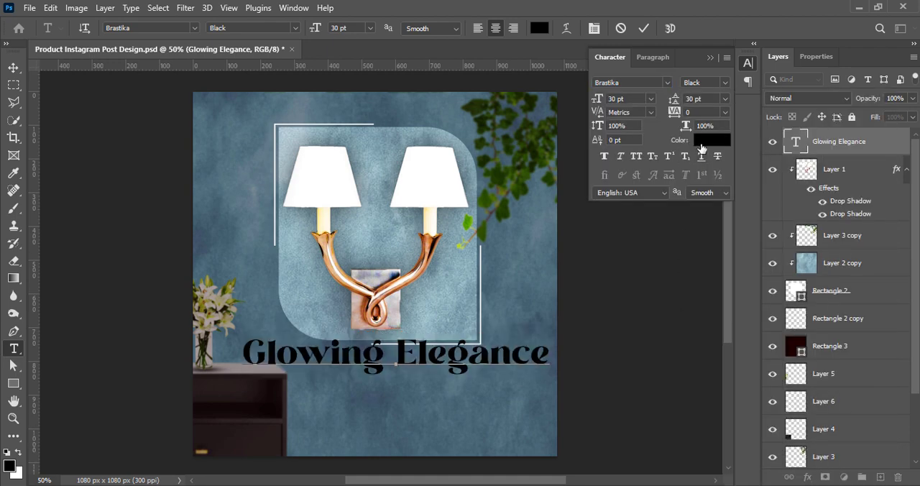
click(486, 175)
click(790, 169)
click(643, 28)
Scale "Glowing Elegance" down to about 22 pt and place it below the frame, between the cabinet and the canvas's right edge.
key(v)
drag(377, 363, 376, 369)
key(ctrl+t)
drag(241, 359, 318, 358)
drag(491, 368, 489, 378)
key(Return)
click(693, 327)
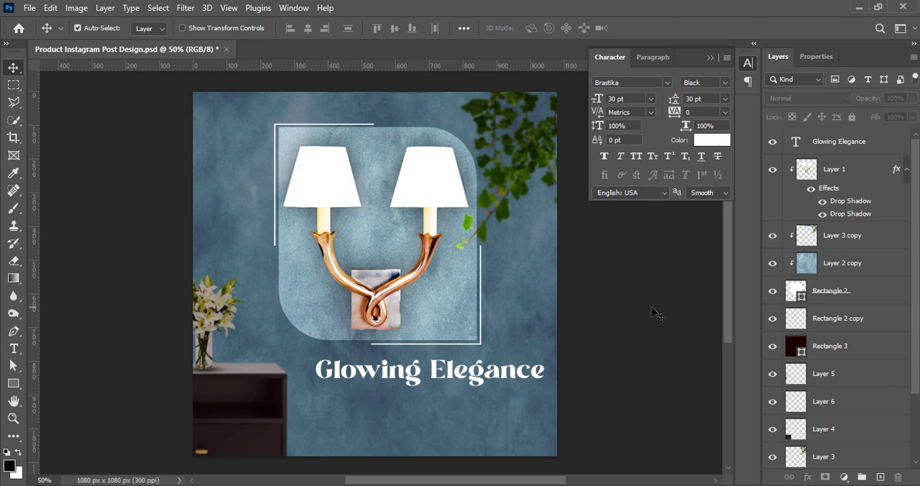
Shift the wall lamp on Layer 1 upward until its shades meet the frame's upper edge.
click(370, 301)
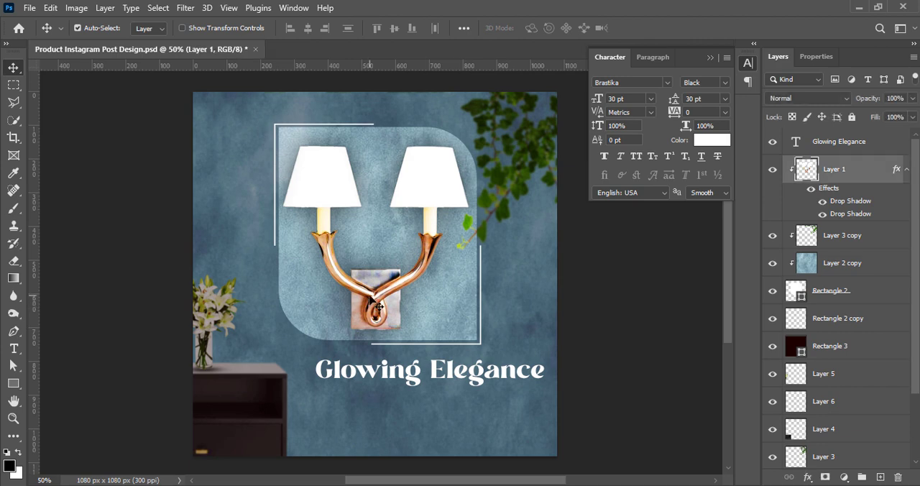
key(ctrl+t)
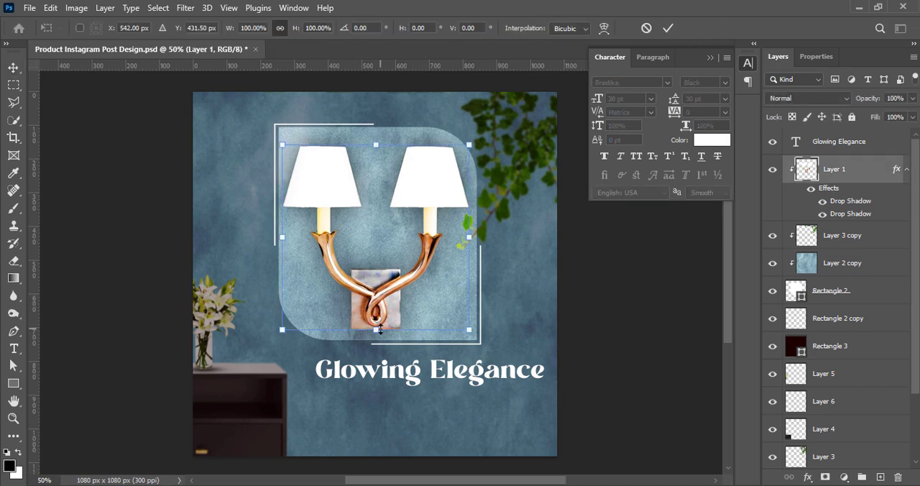
key(Return)
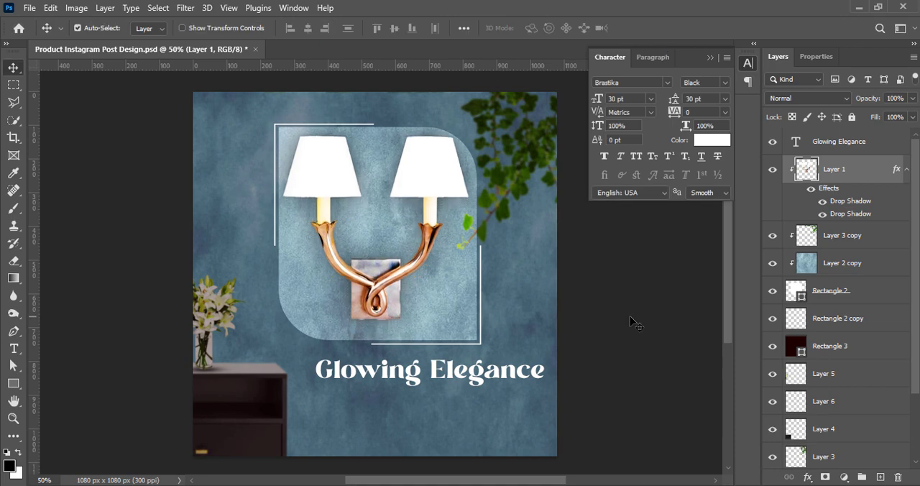
key(Up)
key(Up)
key(Up)
key(Up)
key(Up)
key(Up)
key(Up)
key(Up)
key(Up)
key(Up)
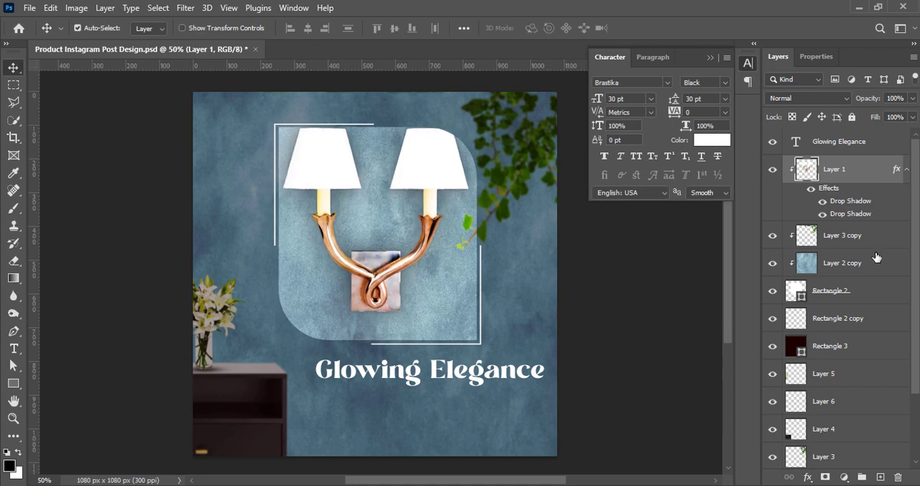
Move Rectangle 2 and Rectangle 2 copy up together to a centre position of Y 357.50 px.
click(847, 293)
shift+click(842, 320)
key(ctrl+t)
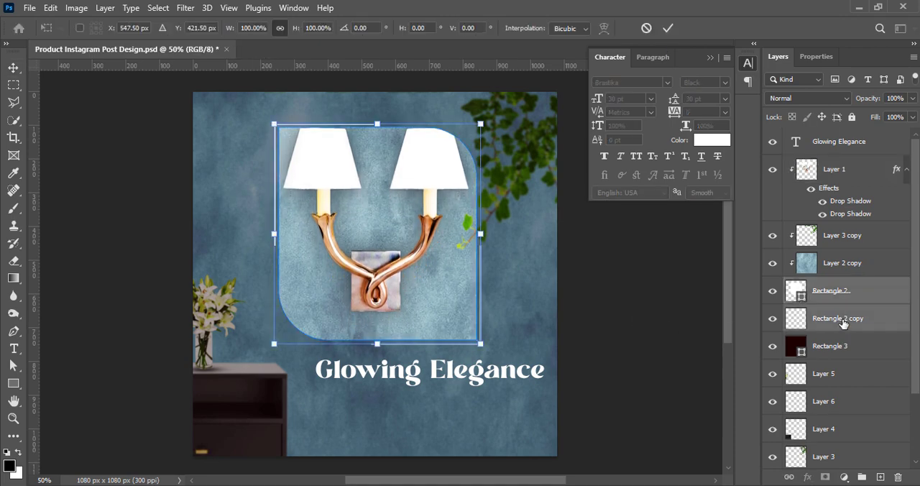
key(Up)
key(Up)
key(Up)
key(Up)
key(Up)
key(Up)
key(Up)
key(Up)
key(Up)
key(Up)
key(Up)
key(Up)
key(Up)
key(Up)
key(Up)
key(Up)
key(Up)
key(Up)
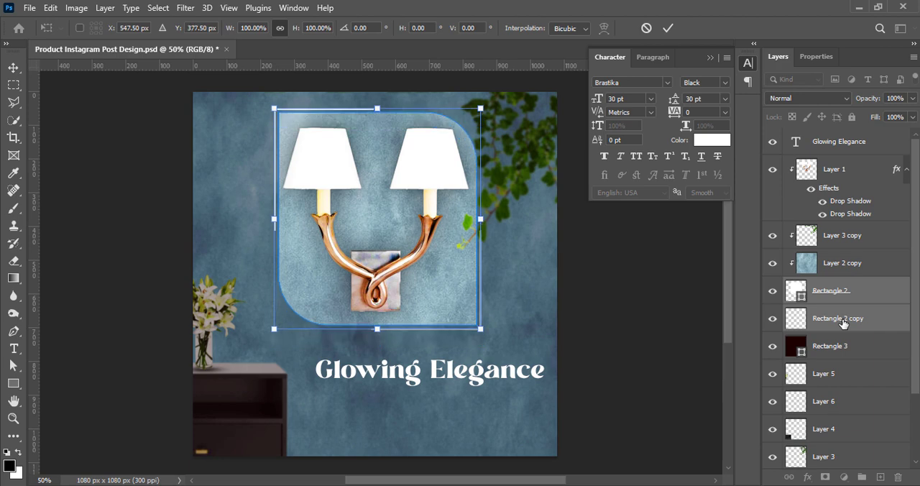
key(Up)
key(Up)
key(Up)
key(Up)
key(Up)
key(Up)
key(Up)
key(Up)
key(Up)
key(Up)
key(Up)
key(Up)
key(Up)
key(Up)
key(Up)
key(Up)
key(Up)
key(Up)
key(Up)
key(Up)
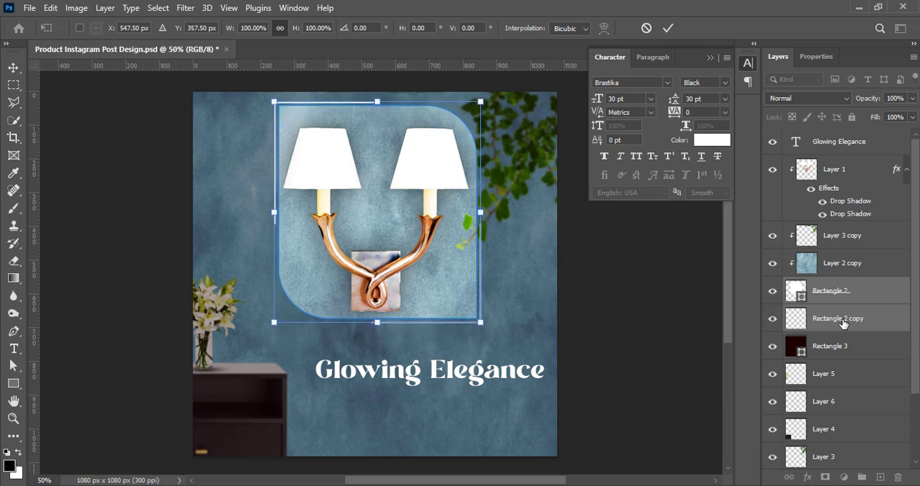
key(Return)
Nudge the lamp on Layer 1 slightly further up inside the raised frame and deselect it.
click(826, 171)
key(Up)
key(Up)
key(Up)
key(Up)
key(Up)
key(Up)
key(Up)
key(Up)
key(Up)
key(Up)
key(Up)
key(Up)
key(Up)
key(Up)
key(Up)
key(Up)
key(Up)
key(Up)
key(Up)
key(Up)
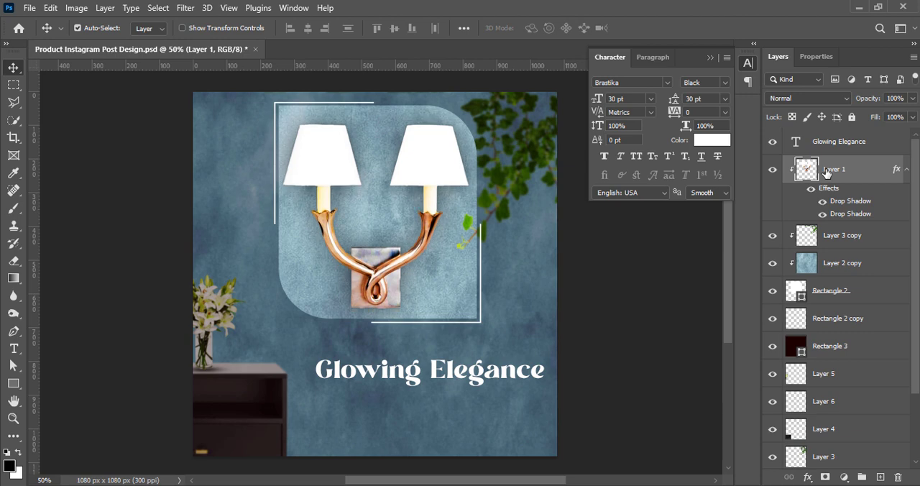
click(672, 329)
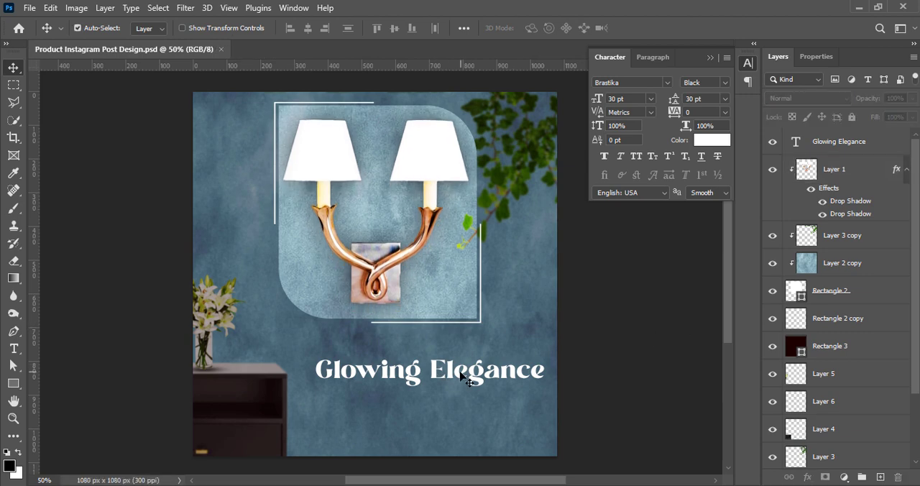
Raise "Glowing Elegance" closer to the frame and enlarge it to 24.95 pt.
drag(460, 373, 455, 350)
key(ctrl+t)
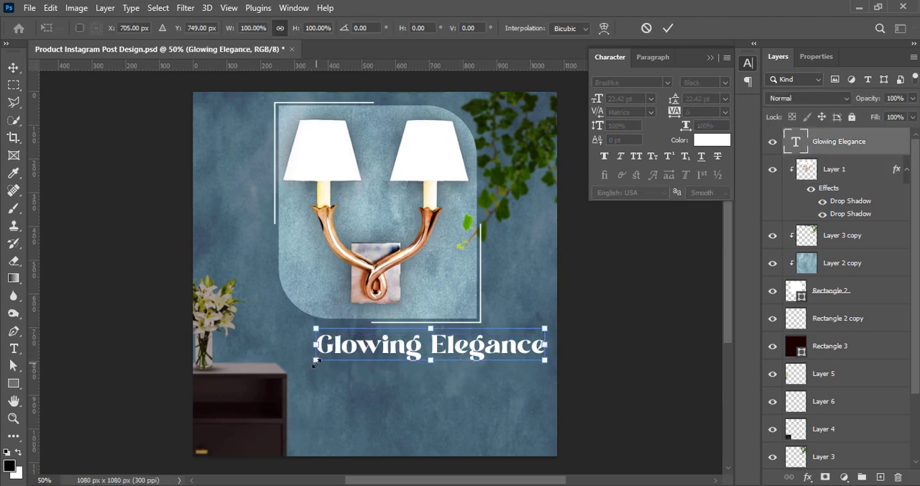
drag(315, 364, 294, 363)
click(668, 28)
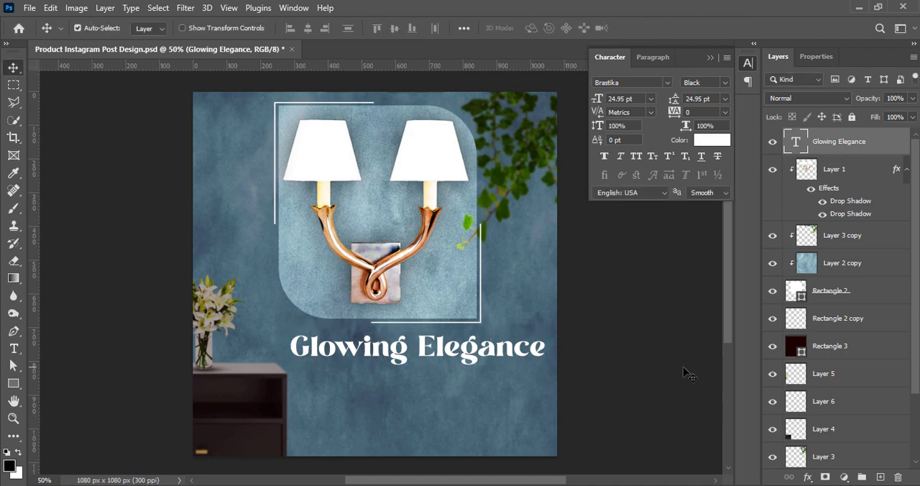
Add the pasted text "Upgrade Your Decor with Wall Lamps" on a new layer below the headline.
key(ctrl+shift+alt+n)
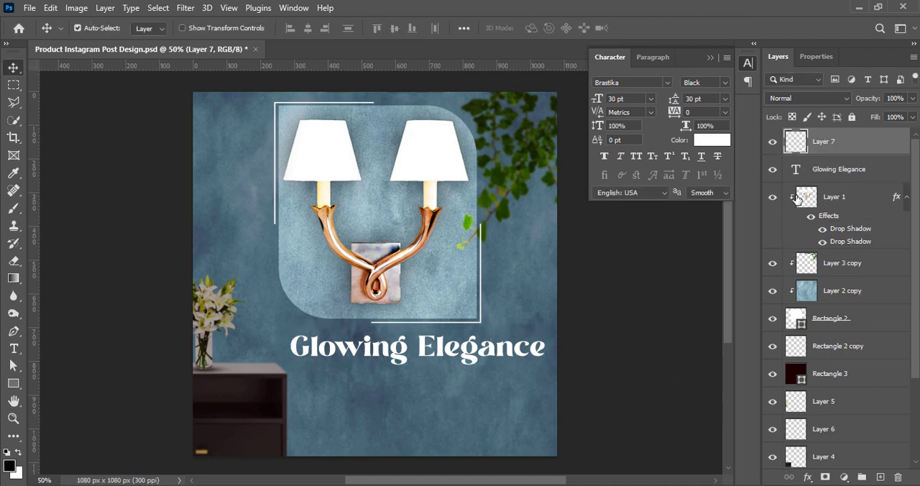
key(t)
click(350, 388)
text(Upgrade Your Decor with Wall Lamps)
click(11, 66)
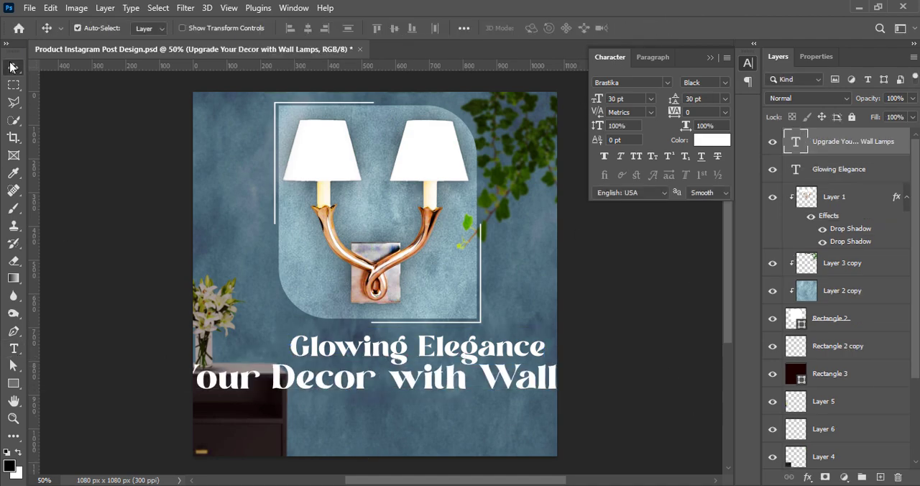
Format "Upgrade Your Decor with Wall Lamps" in Roboto Condensed Bold at 14 pt.
double_click(435, 388)
click(667, 82)
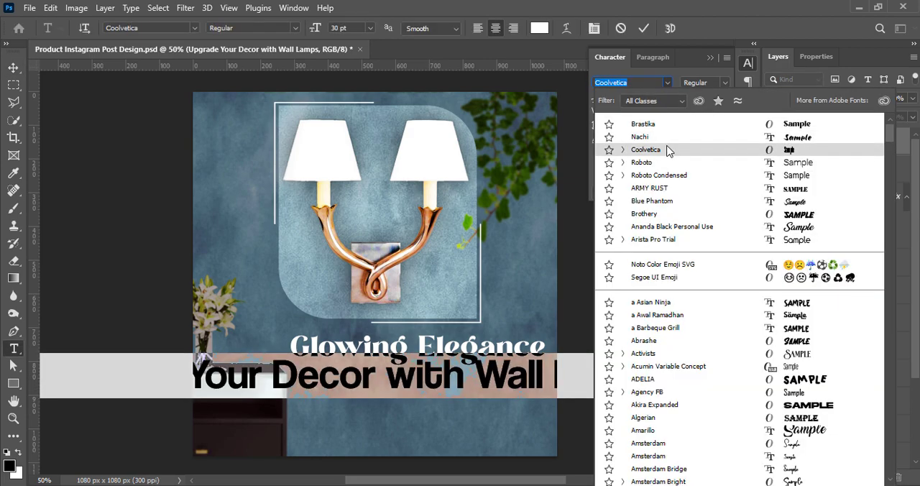
click(662, 176)
click(650, 99)
click(625, 188)
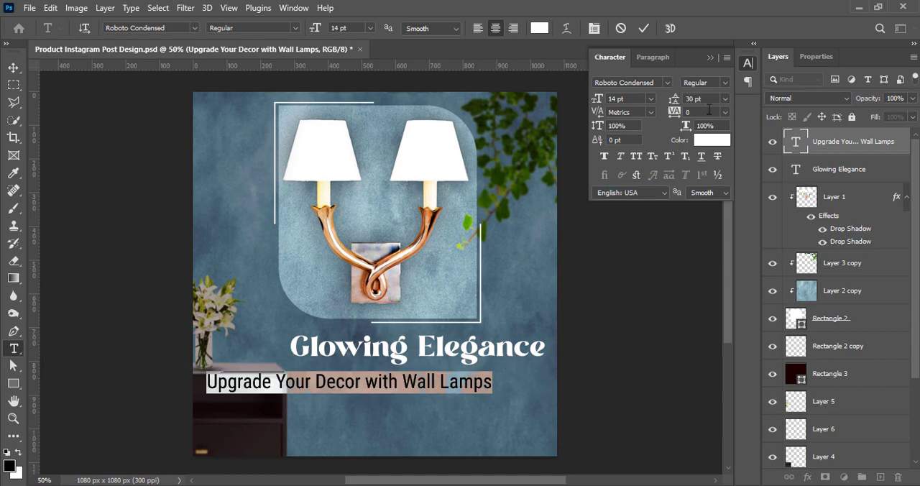
click(724, 82)
click(712, 141)
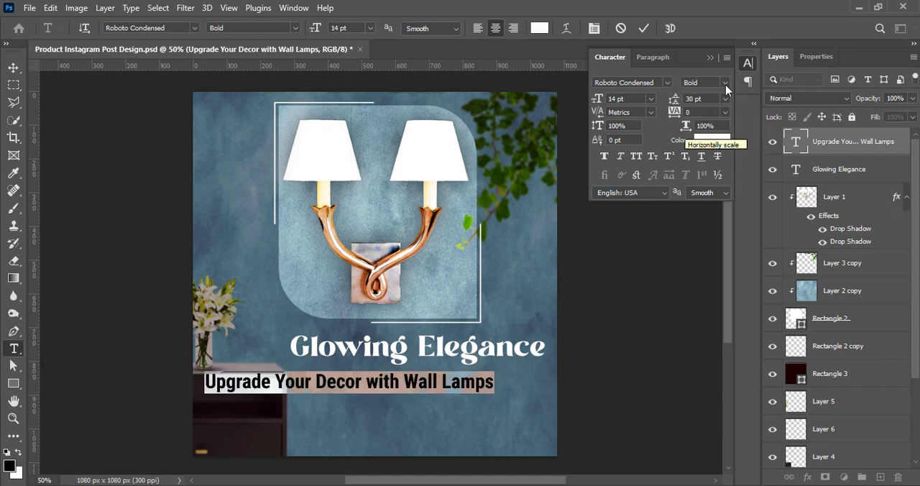
Set "Upgrade Your Decor with Wall Lamps" to Bold Italic and move it closer under the headline, aligned with the headline's right end.
click(725, 84)
click(711, 148)
click(644, 28)
key(v)
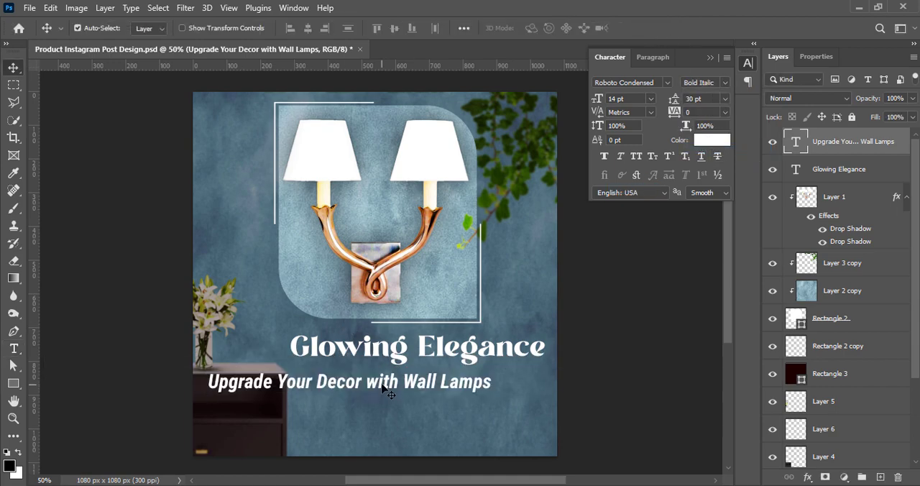
drag(383, 386, 437, 381)
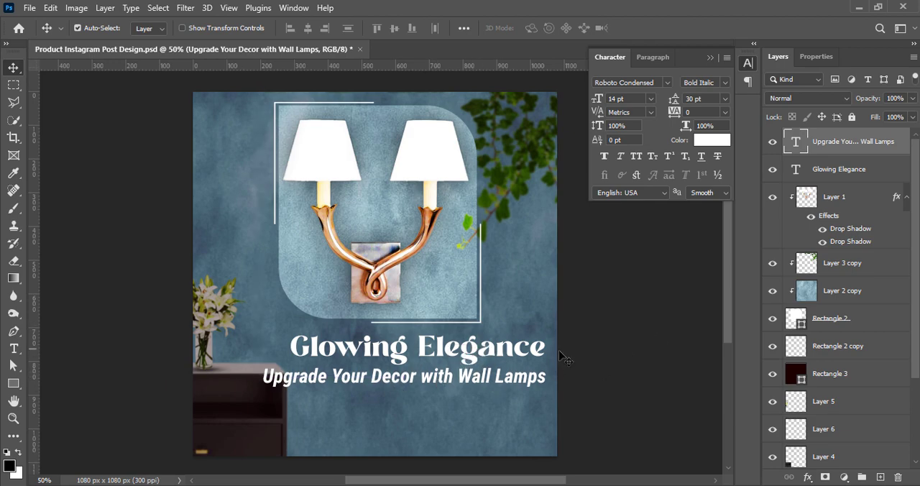
Retype the headline in capitals as "GLOWING ELEGENCE" and keep its right end aligned with the tagline.
double_click(323, 356)
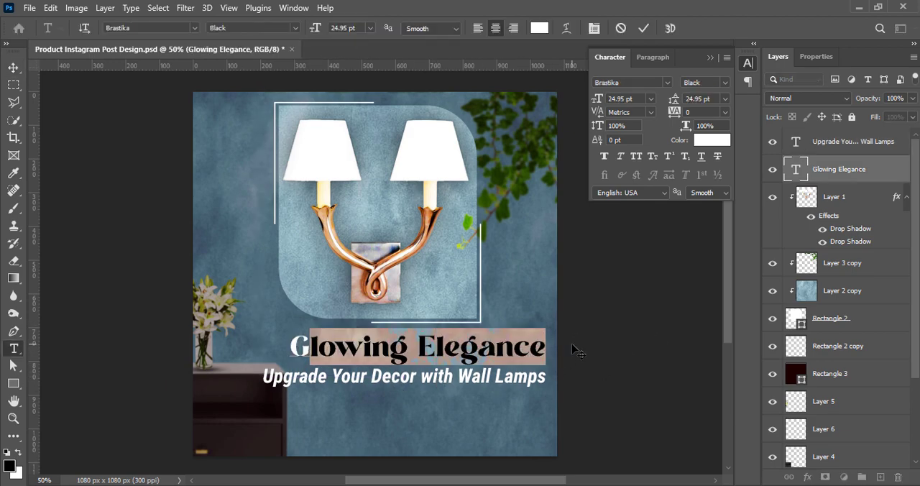
text(GLOWING ELEGENCE)
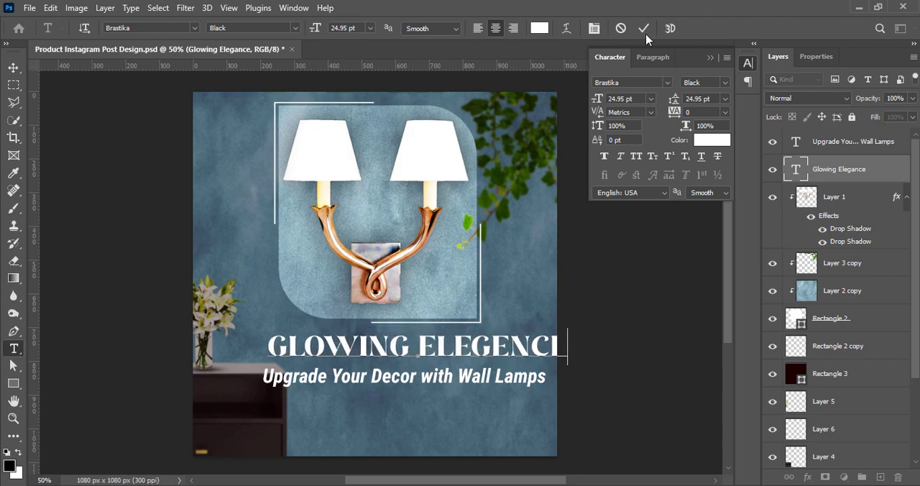
key(ctrl+Return)
drag(468, 352, 436, 356)
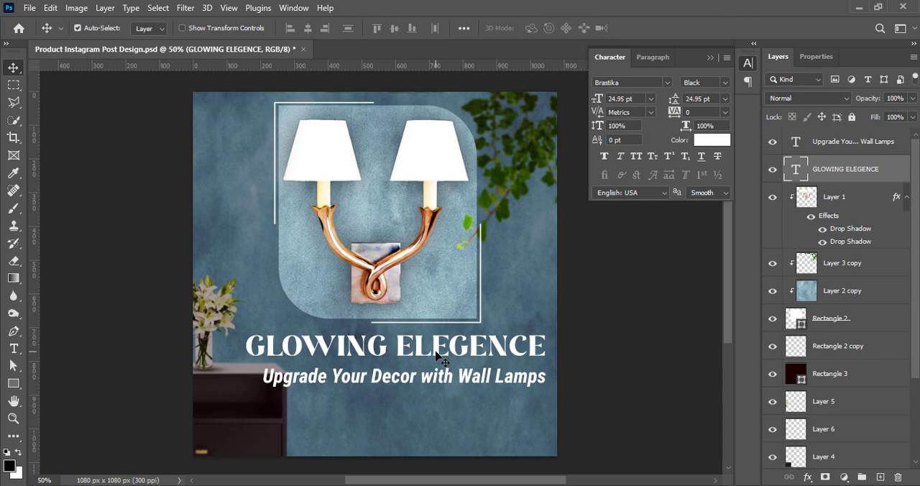
Set the "GLOWING ELEGENCE" headline to 21 pt with a tracking of 25.
double_click(436, 355)
click(650, 99)
click(626, 208)
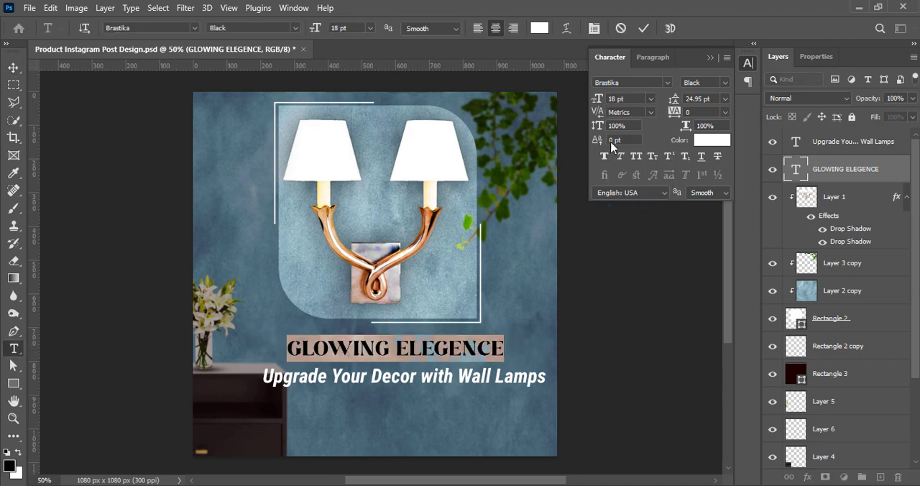
text(21)
key(Return)
click(724, 112)
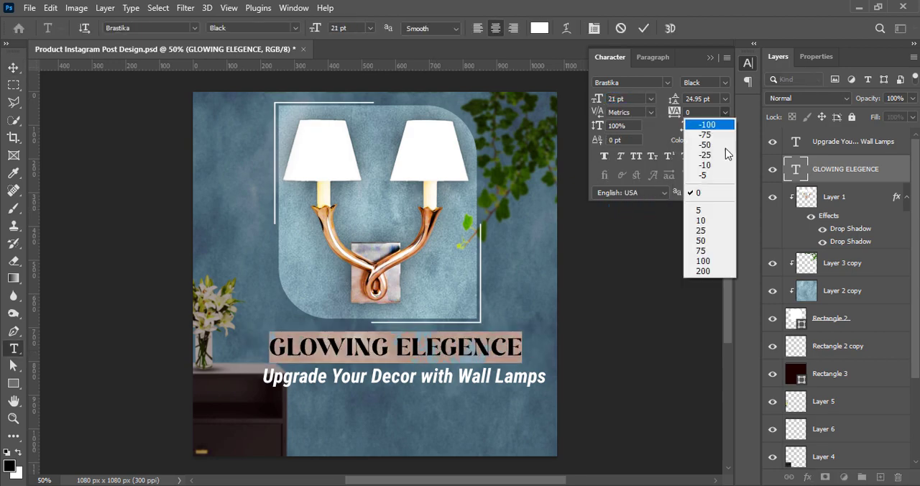
click(708, 236)
click(643, 28)
Shift "GLOWING ELEGENCE" so its right end lines up with the tagline's right end, and nudge it slightly down.
drag(487, 353, 506, 352)
key(Left)
key(Left)
key(Left)
key(Left)
key(Down)
key(Down)
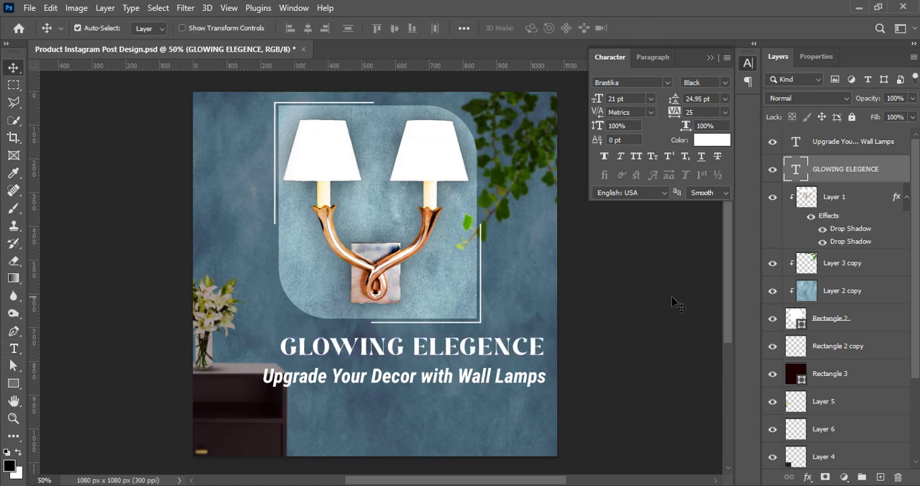
Reduce the tagline "Upgrade Your Decor with Wall Lamps" to 11 pt.
double_click(466, 383)
click(651, 98)
click(650, 182)
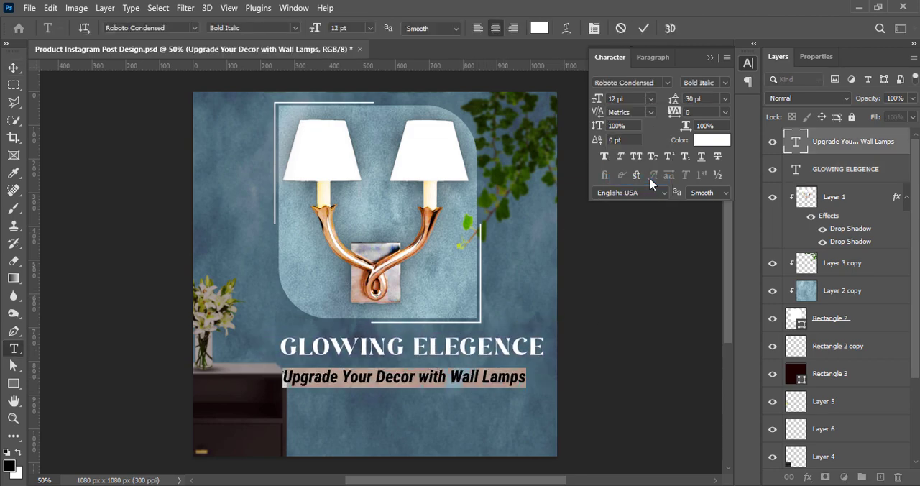
click(649, 29)
double_click(506, 374)
click(650, 99)
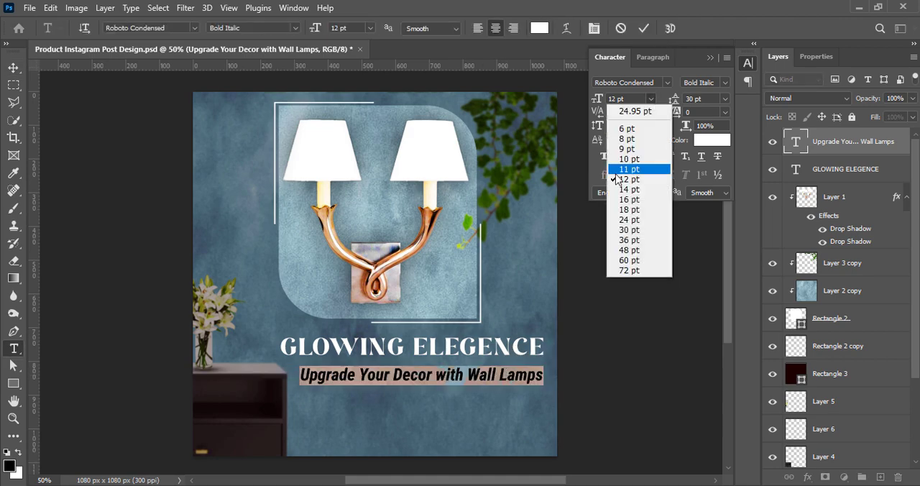
click(629, 173)
click(608, 415)
Move the tagline up and align its right end with the headline's, deselect it and save the document.
drag(527, 375, 537, 372)
key(Left)
key(Left)
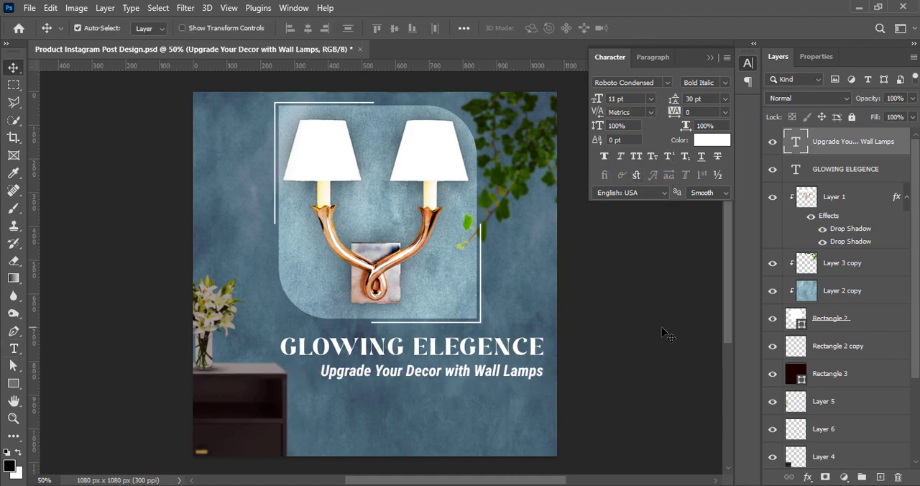
click(608, 343)
key(ctrl+s)
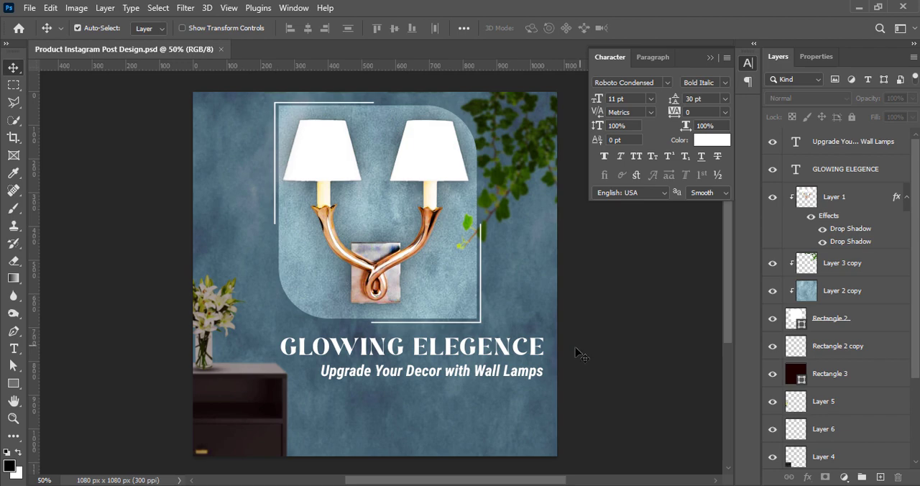
Change the font style of "Upgrade Your Decor with Wall Lamps" to Bold.
double_click(535, 371)
click(724, 83)
click(712, 139)
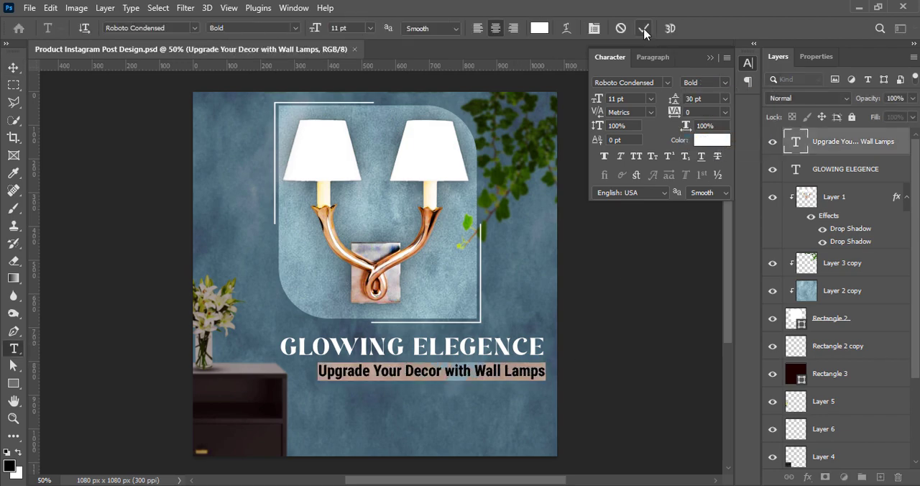
click(643, 29)
key(v)
Draw a thin white rectangle about 668 by 6 px between the headline and the tagline on a new layer.
click(881, 478)
key(u)
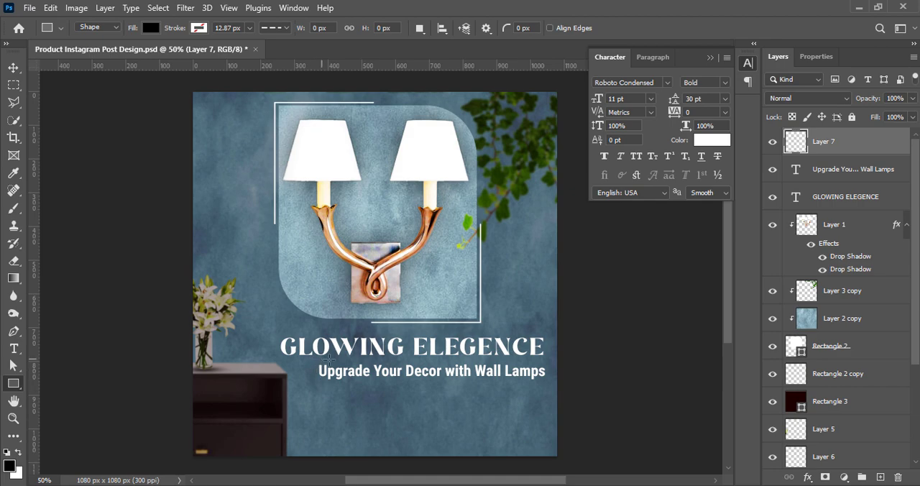
drag(327, 357, 547, 359)
click(812, 198)
click(736, 268)
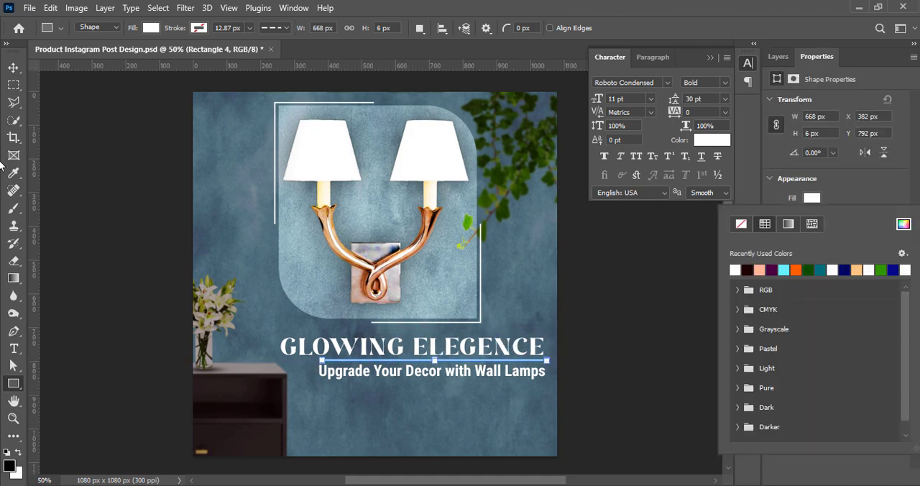
click(13, 67)
click(776, 57)
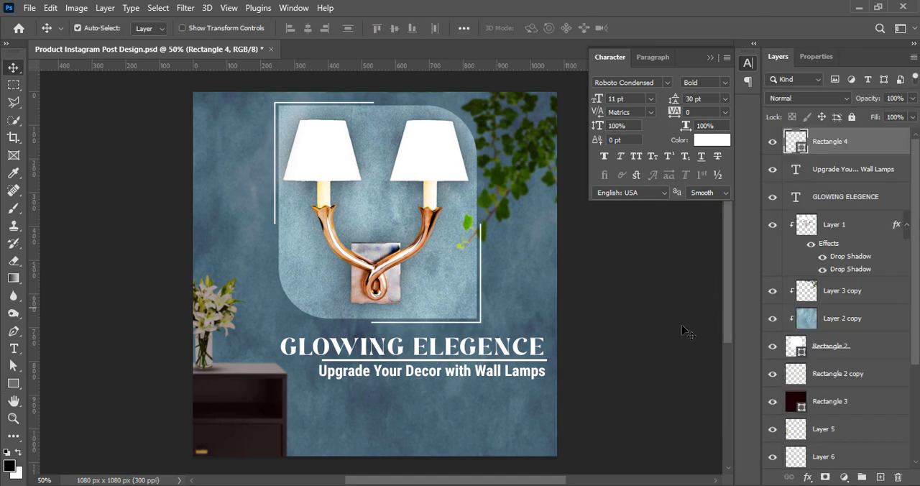
Lower the tagline and the white line slightly and shift both a little to line up evenly under the headline.
drag(469, 370, 471, 378)
click(467, 360)
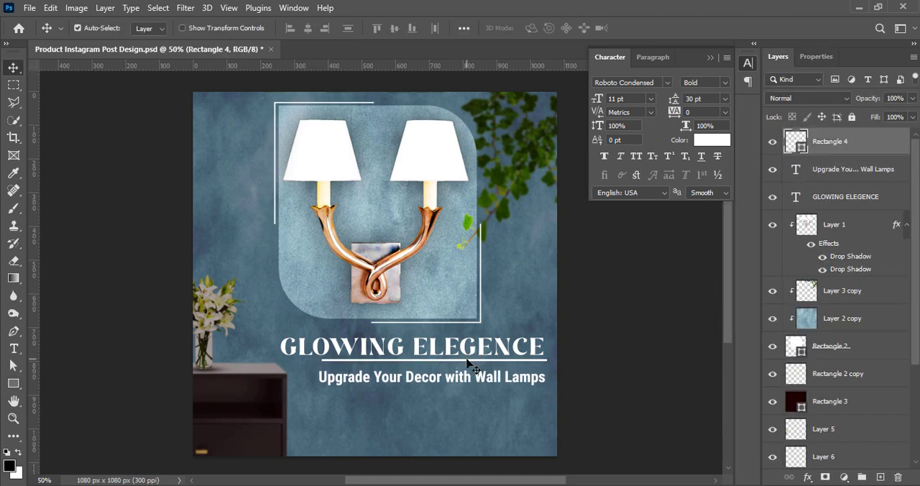
key(shift+Down)
click(433, 381)
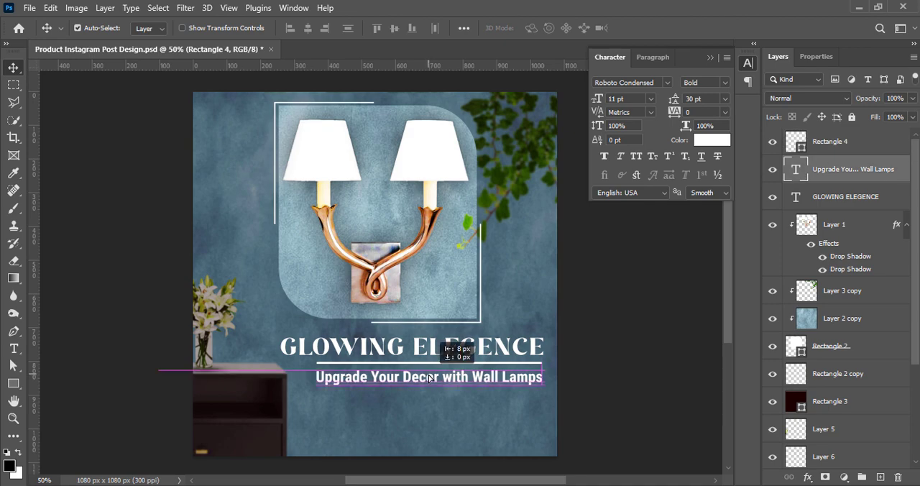
Recolor the divider line on Rectangle 4 to yellow ffd200.
double_click(795, 142)
text(ffd200)
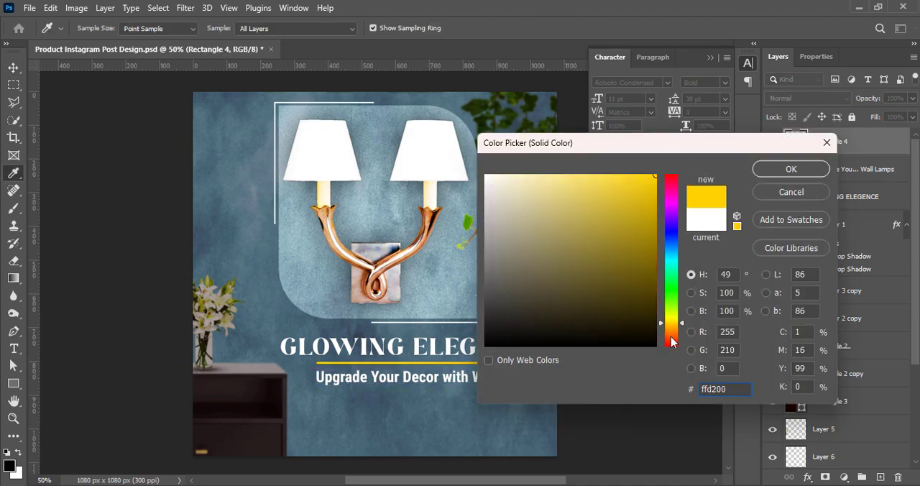
key(Return)
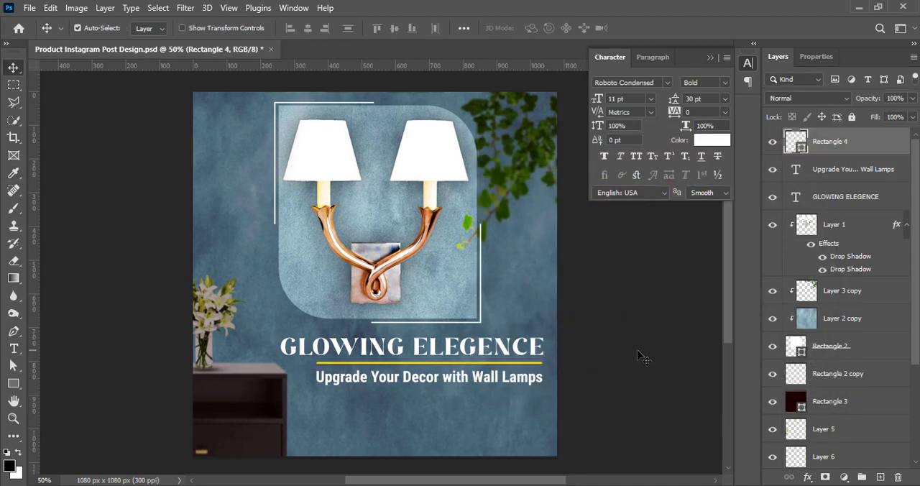
Shorten the yellow divider line from its left end to about 72% of its width and save the document.
key(ctrl+t)
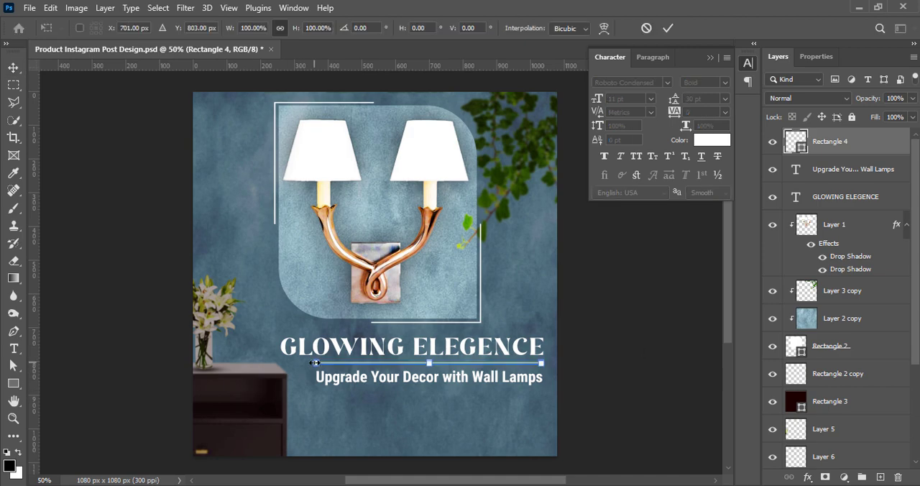
drag(314, 363, 376, 362)
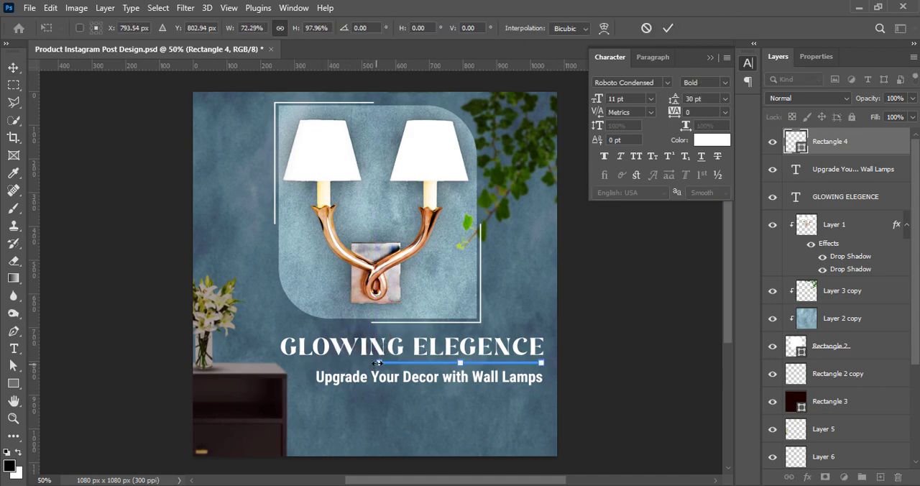
click(668, 29)
key(ctrl+s)
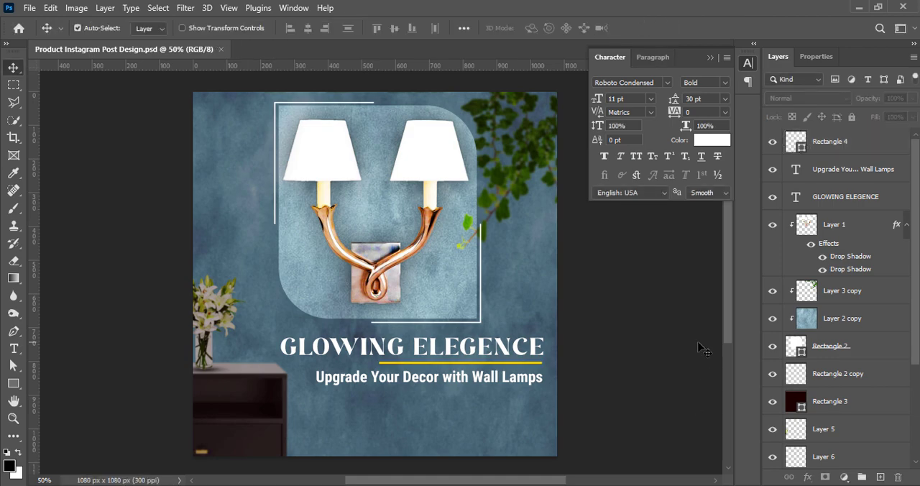
Add a black drop shadow at 39% opacity to the "GLOWING ELEGENCE" text and increase the shadow's size slightly.
click(862, 197)
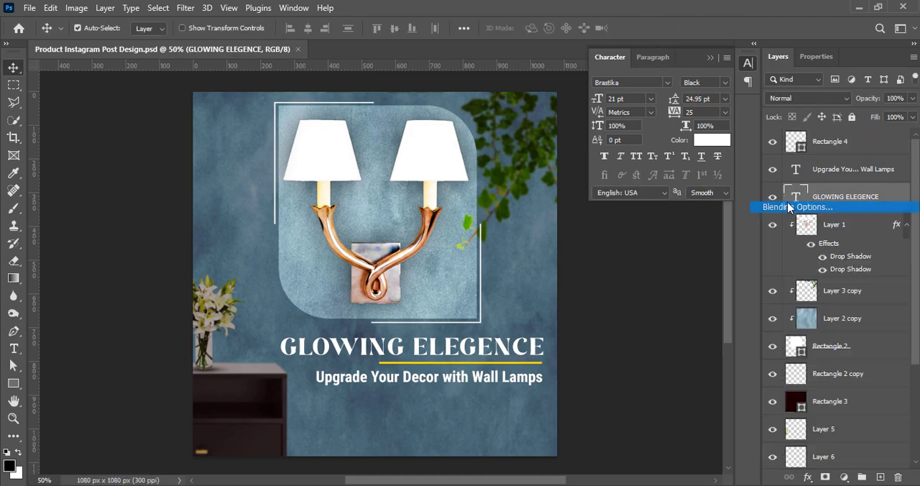
double_click(862, 197)
click(472, 284)
click(552, 286)
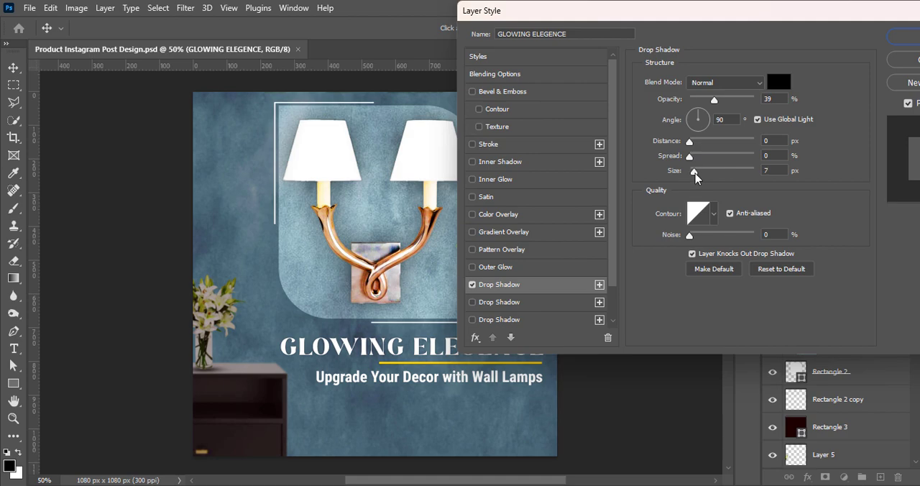
drag(695, 173, 705, 171)
click(907, 38)
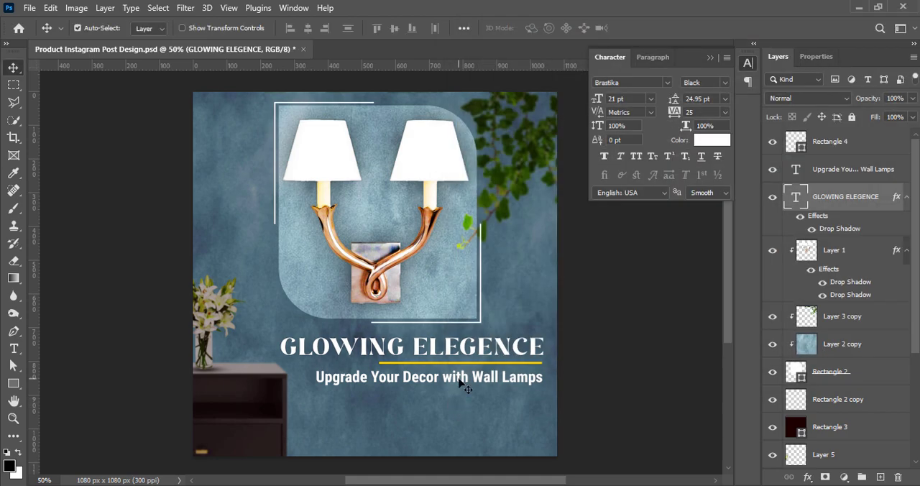
Apply two drop shadow effects to the "Upgrade Your Decor with Wall Lamps" text and place its layer below the headline layer.
click(847, 170)
double_click(848, 169)
click(406, 284)
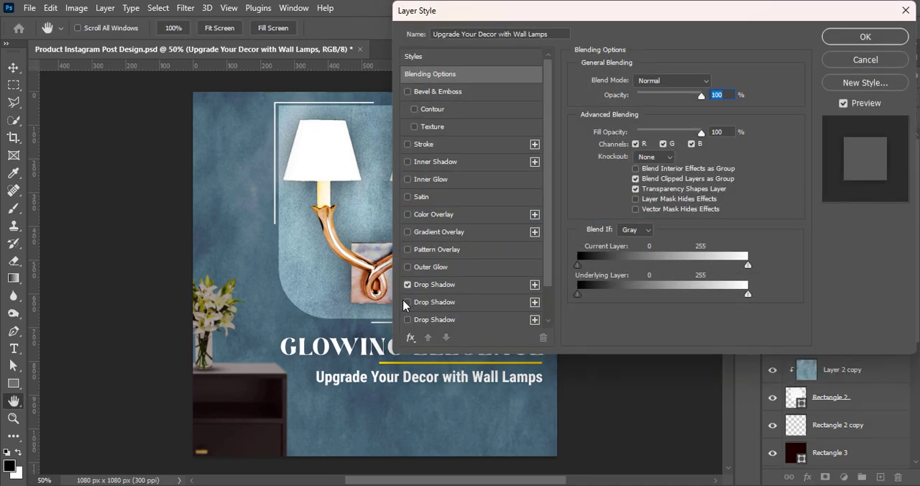
click(407, 319)
click(431, 319)
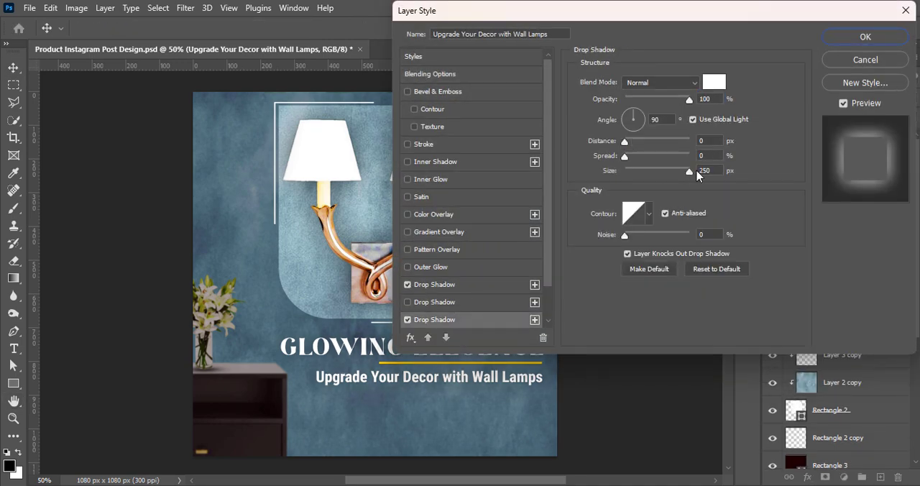
click(865, 37)
drag(860, 174, 858, 278)
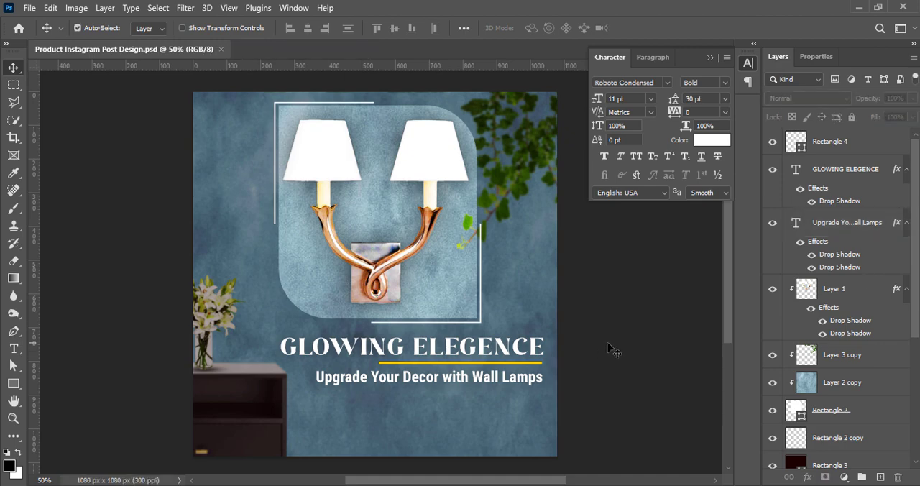
Change the font of the "GLOWING ELEGENCE" headline to False.
click(799, 171)
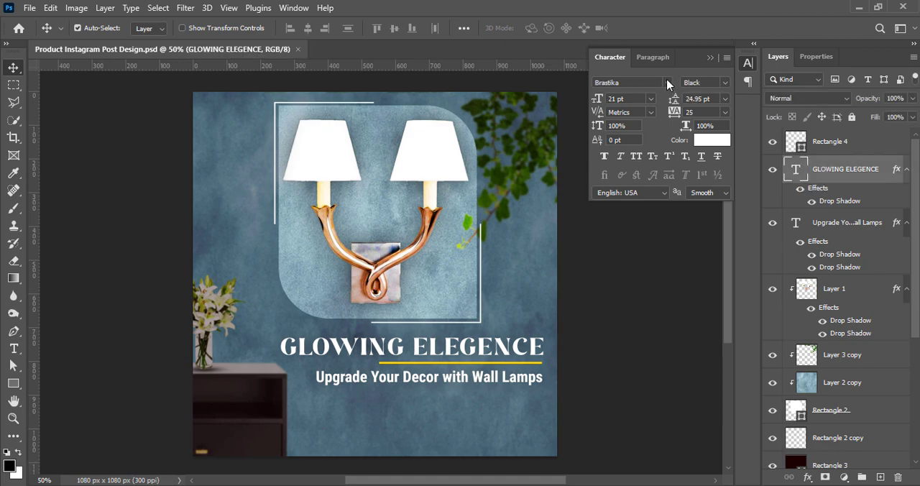
click(667, 84)
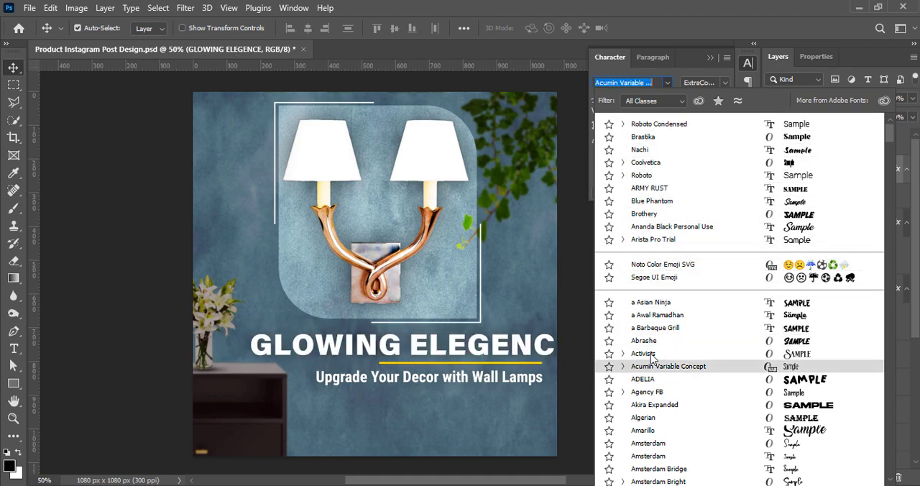
scroll(679, 436, down, 6)
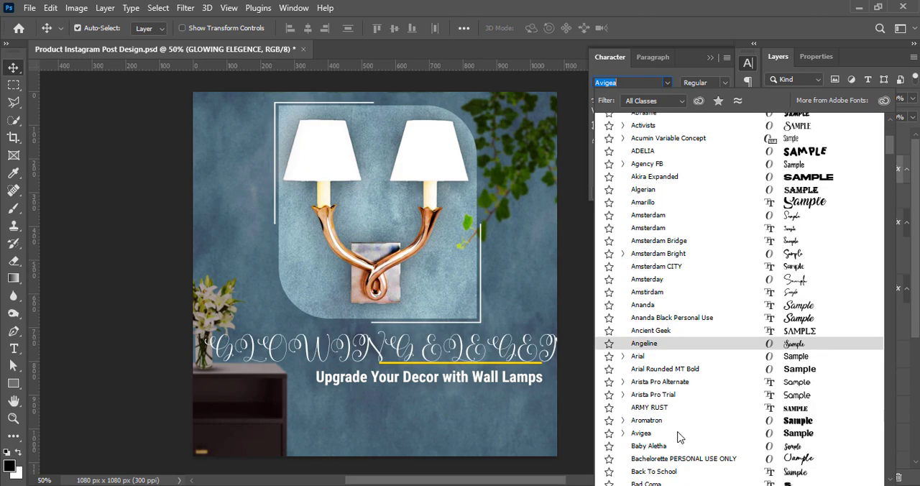
scroll(679, 437, down, 7)
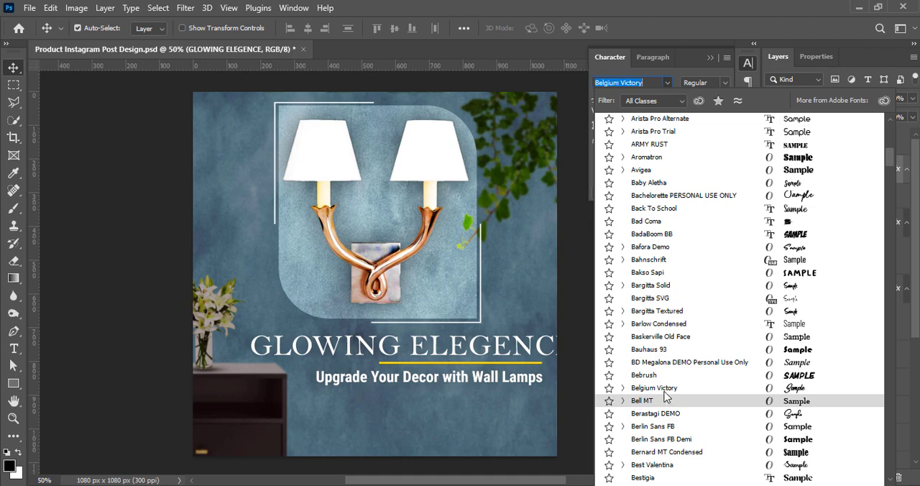
scroll(669, 399, down, 7)
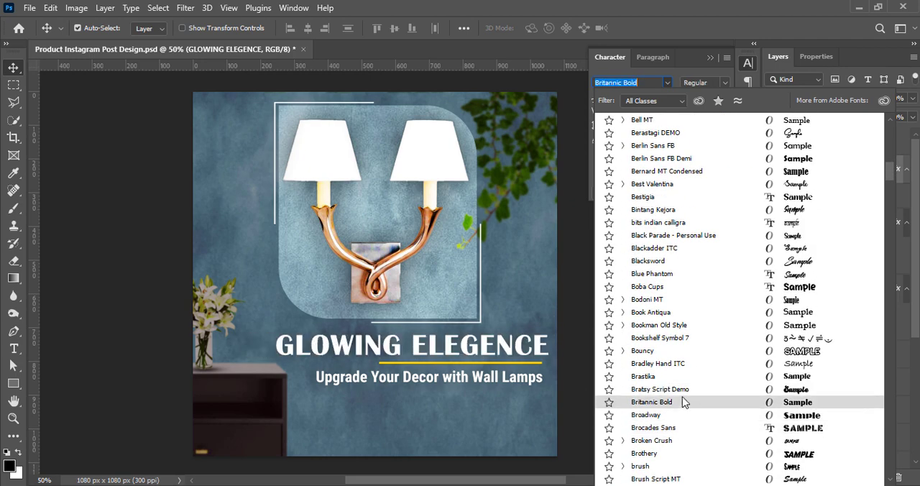
scroll(683, 402, down, 15)
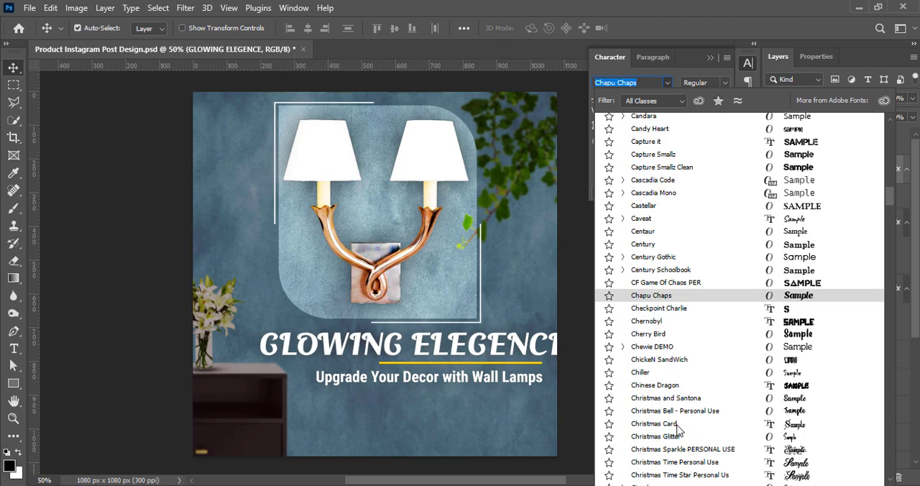
scroll(678, 430, down, 4)
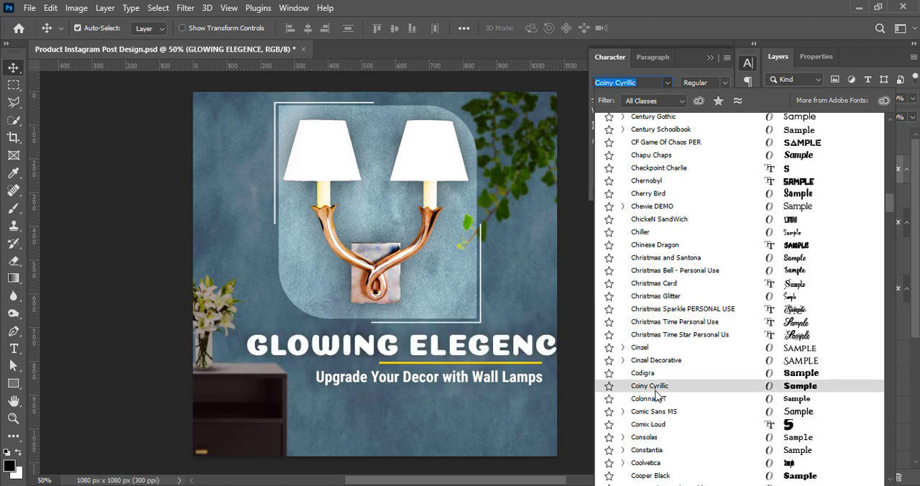
scroll(656, 402, down, 2)
scroll(650, 466, down, 2)
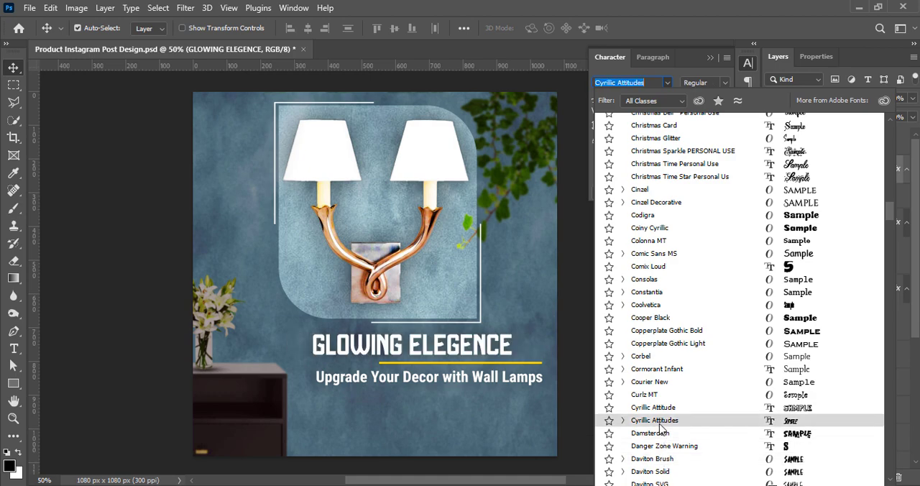
scroll(658, 429, down, 1)
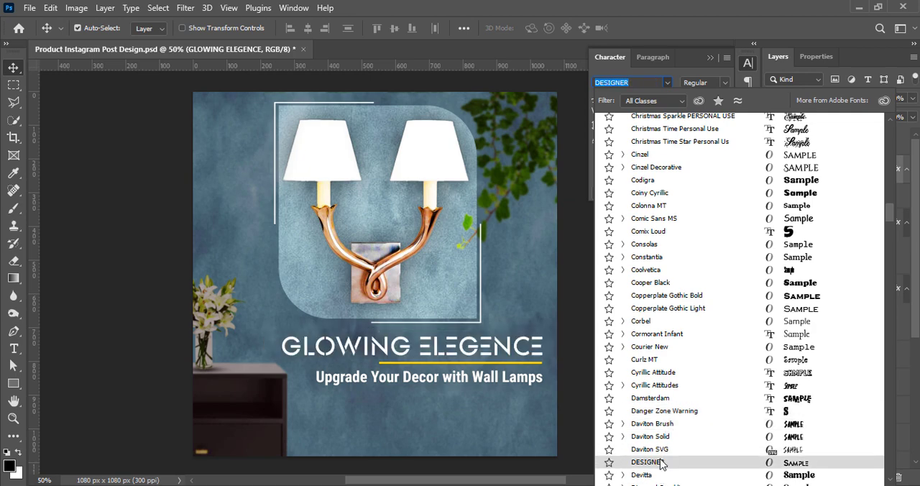
scroll(662, 460, down, 9)
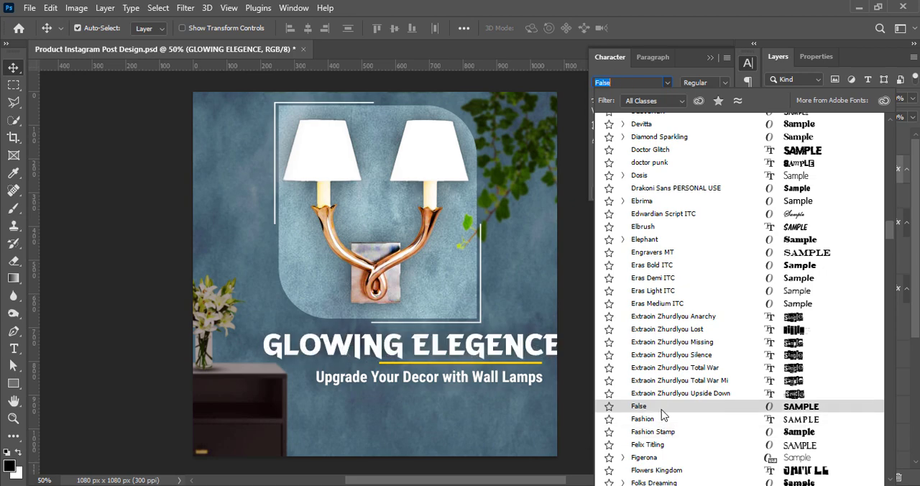
Set the "GLOWING ELEGENCE" headline's tracking to 0 and its font size to 18 pt.
click(724, 112)
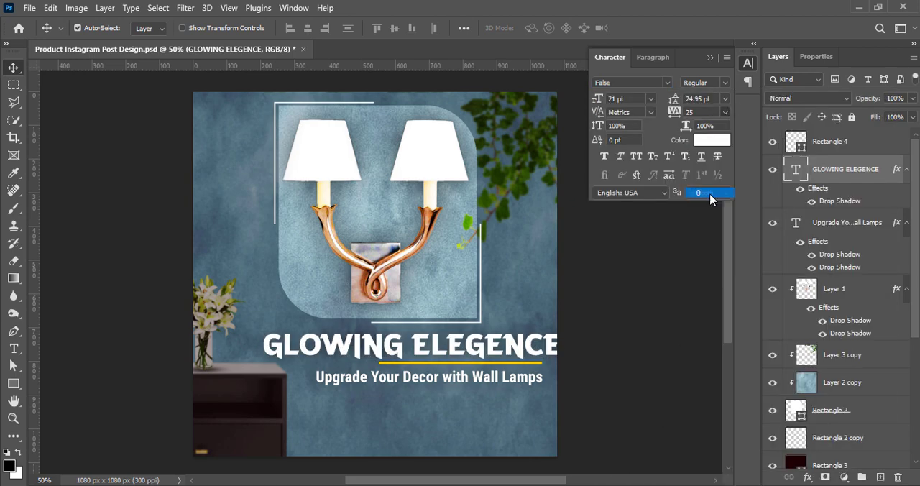
click(697, 192)
click(651, 99)
click(635, 213)
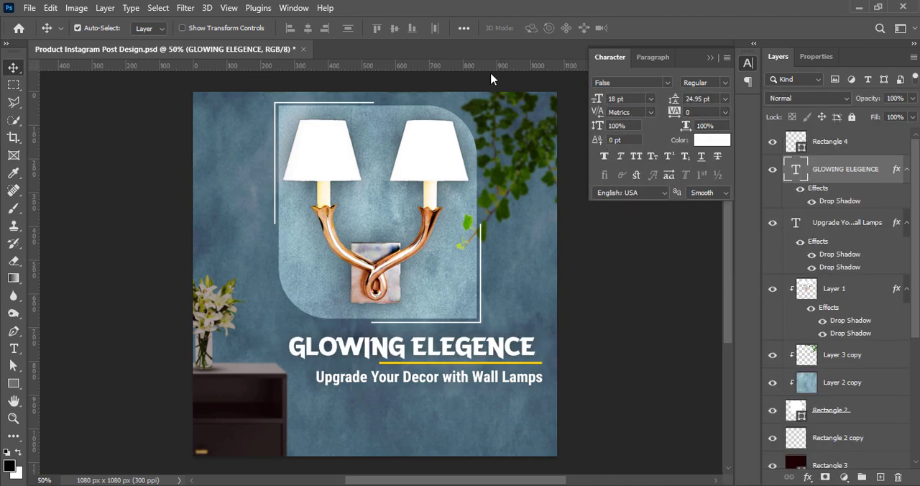
Set the headline's anti-aliasing to Sharp and move the text slightly right to line up with the yellow divider's right end.
double_click(451, 354)
click(450, 28)
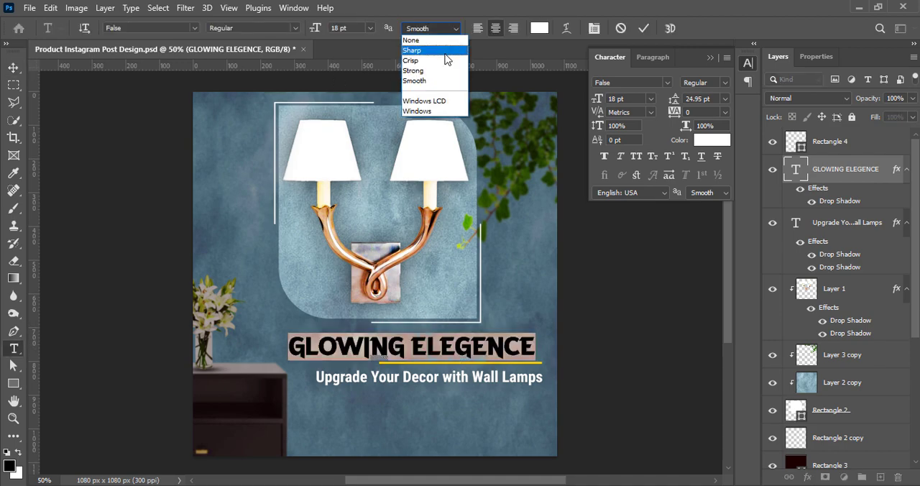
click(432, 45)
click(643, 28)
key(v)
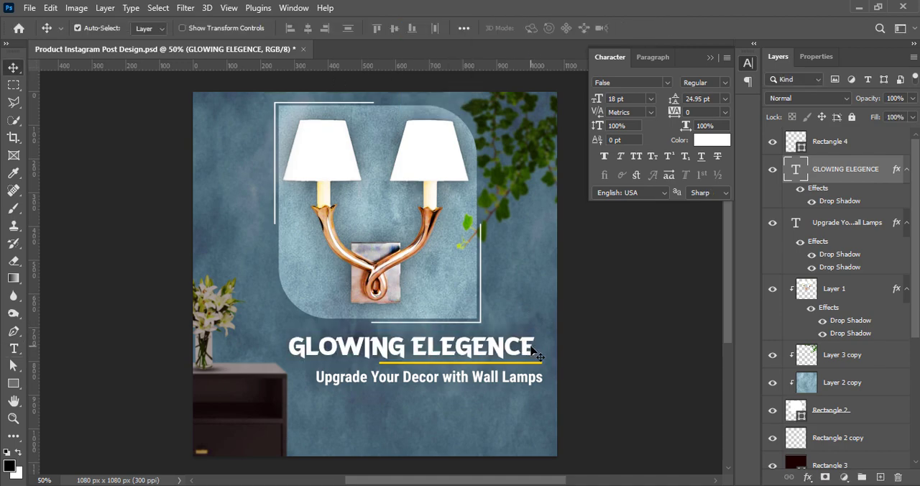
drag(526, 352, 533, 348)
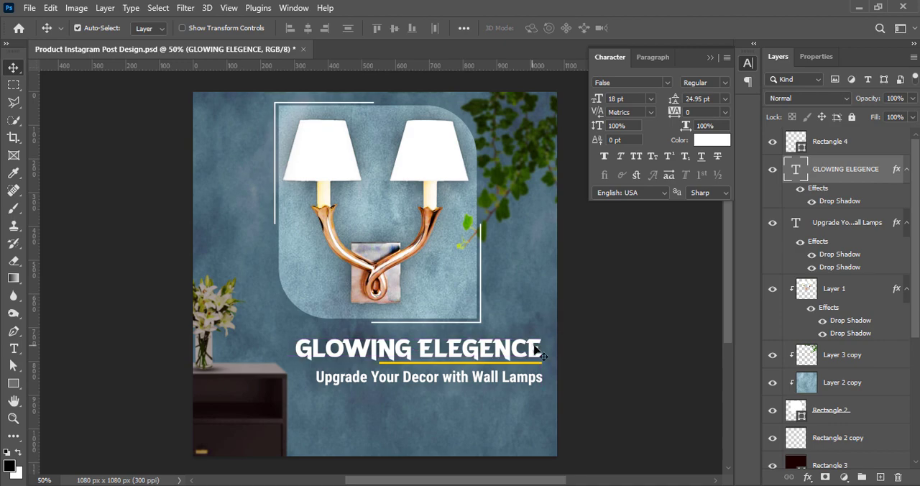
key(Up)
Set the headline's tracking to 50 and shift the text left until its right edge lines up with the divider's right end.
double_click(511, 349)
click(725, 112)
click(702, 238)
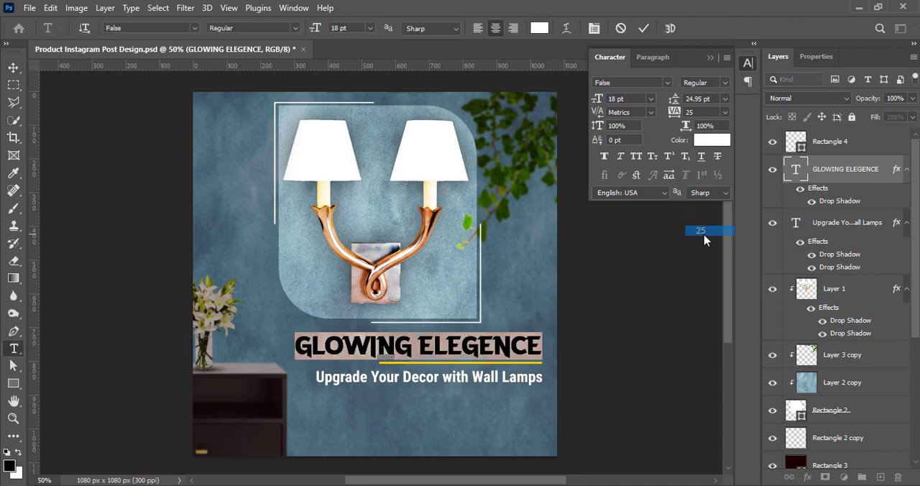
click(724, 113)
click(702, 249)
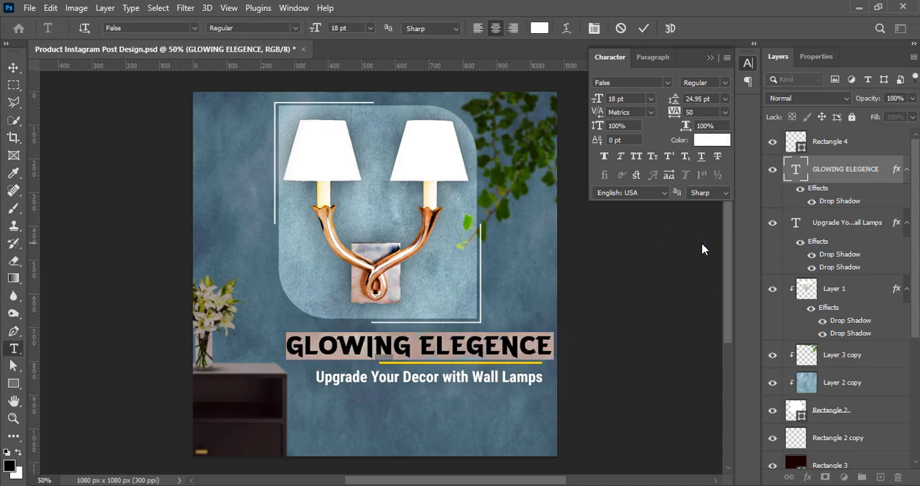
click(644, 30)
drag(508, 347, 498, 347)
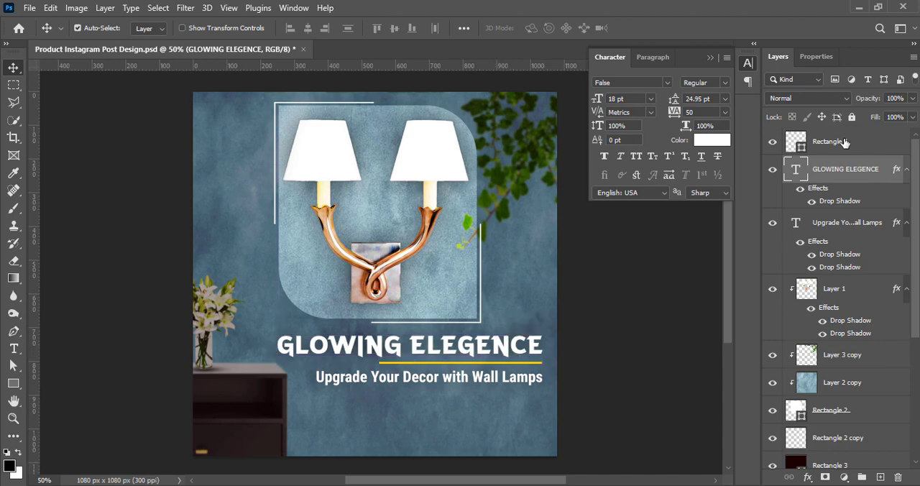
Scale the headline, yellow divider and tagline together to 91.85%, keeping their right edge in place, and save the document.
ctrl+click(844, 224)
key(ctrl+t)
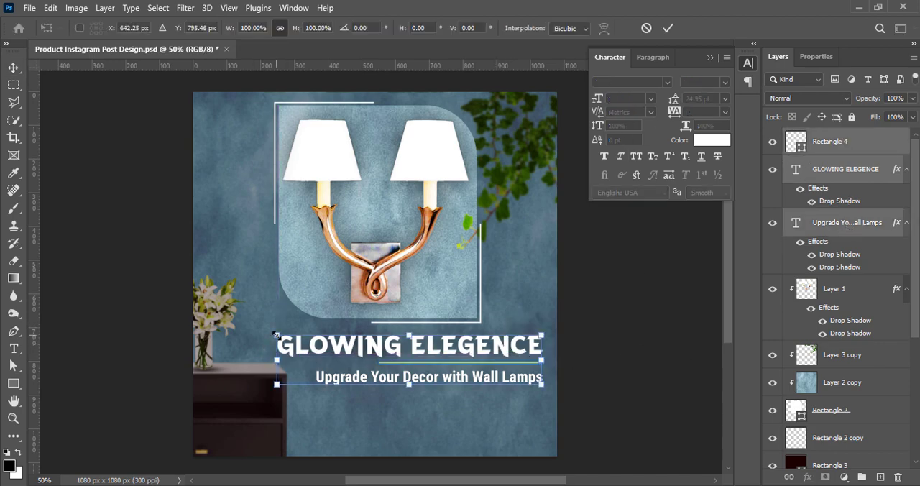
mouse_move(281, 357)
mouse_down()
mouse_move(305, 364)
mouse_move(297, 364)
mouse_up()
click(668, 28)
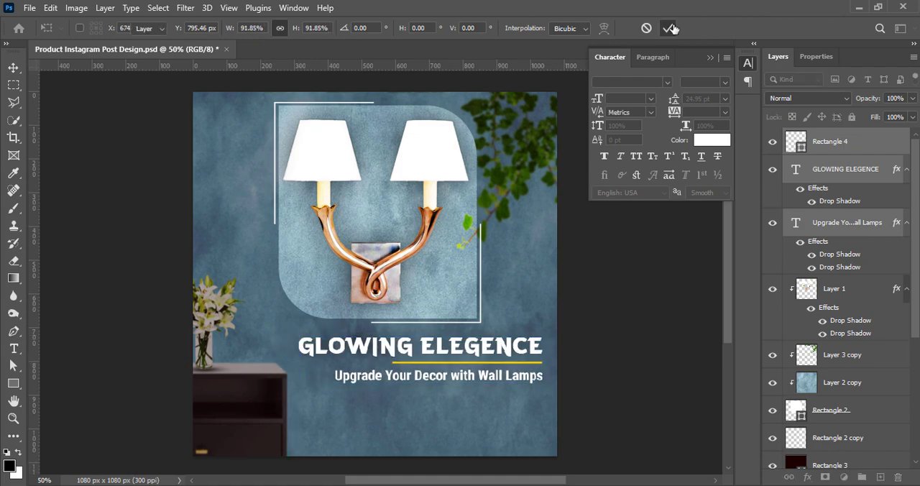
click(679, 322)
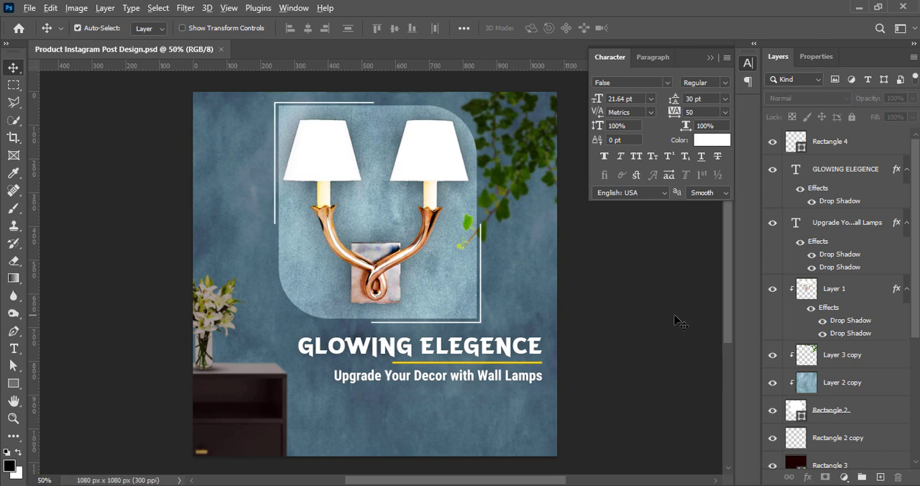
Add centred two-line text "BRAND LOGO" on a new layer in the design's upper-left corner.
click(674, 315)
click(879, 477)
click(14, 347)
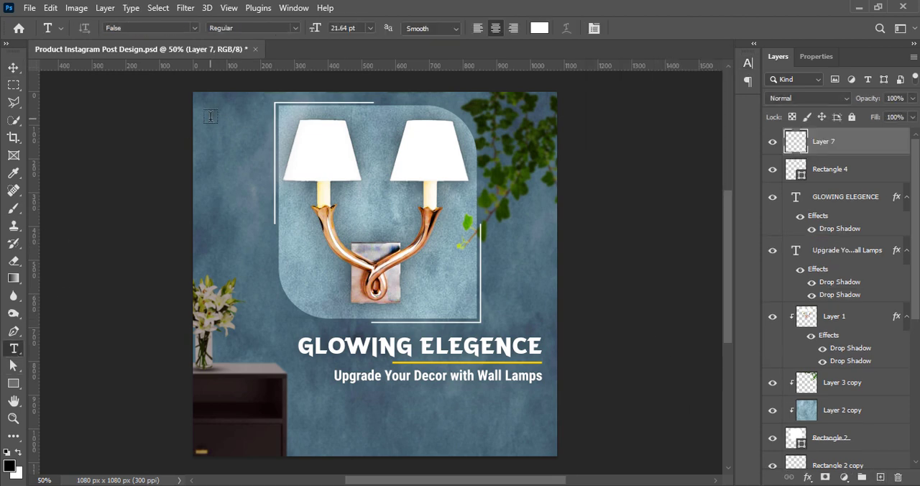
click(209, 116)
text(BRAND)
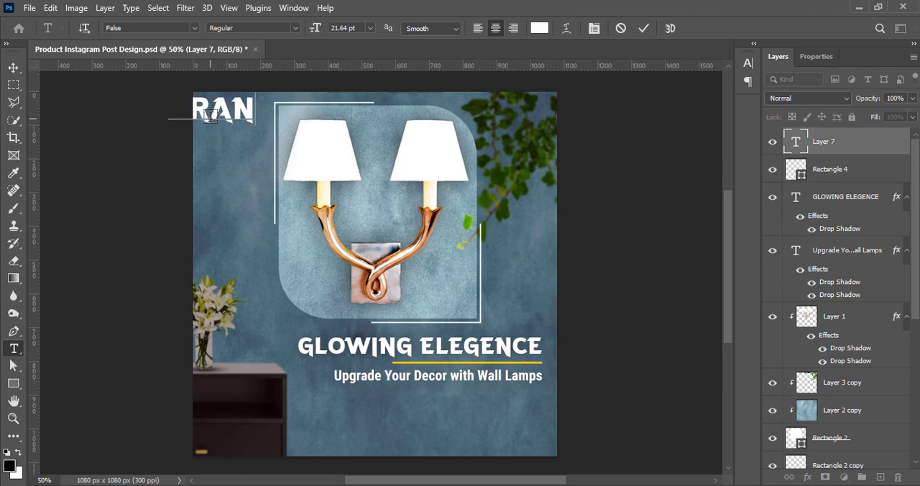
key(Return)
text(LOGO)
key(ctrl+Return)
key(v)
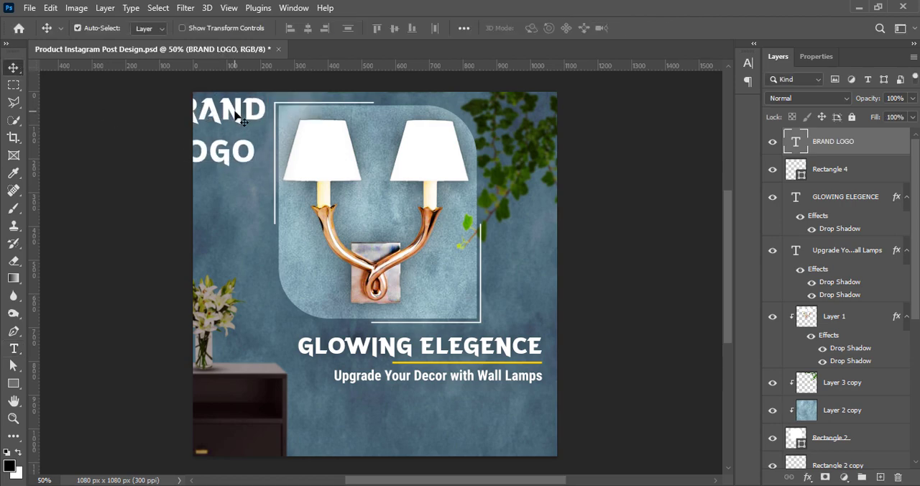
Set the "BRAND LOGO" text to 8 pt size with 8 pt leading, keeping it centre-aligned.
double_click(238, 116)
click(477, 28)
click(495, 28)
click(747, 62)
click(650, 99)
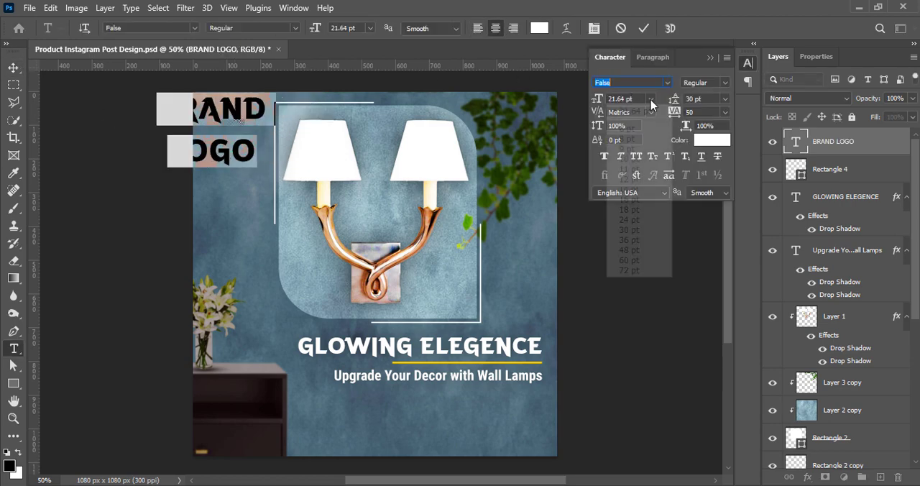
click(630, 139)
click(724, 98)
click(705, 128)
click(724, 98)
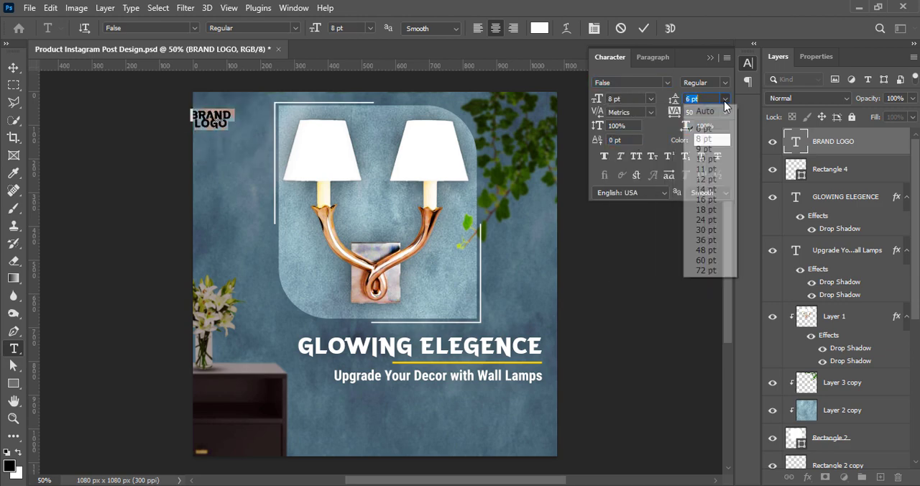
click(705, 139)
Change the logo text to Roboto Condensed Bold at 7 pt with tracking 0.
click(667, 82)
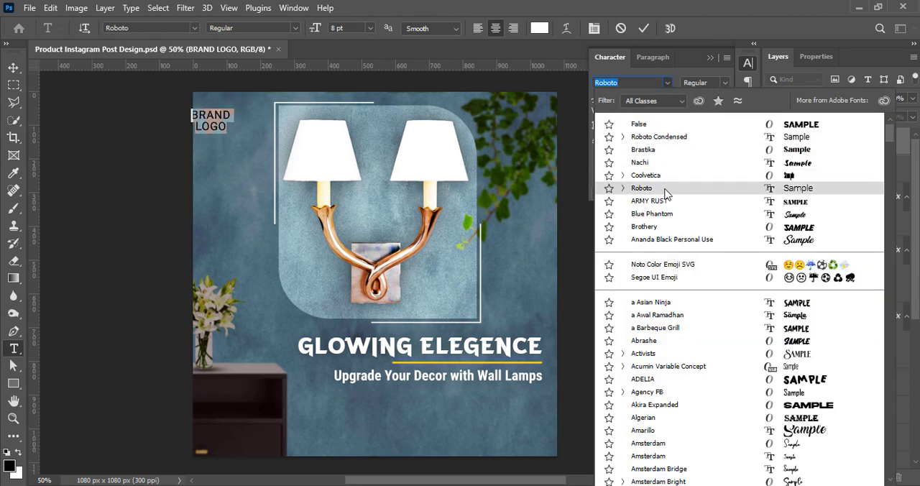
click(655, 136)
click(650, 99)
click(616, 125)
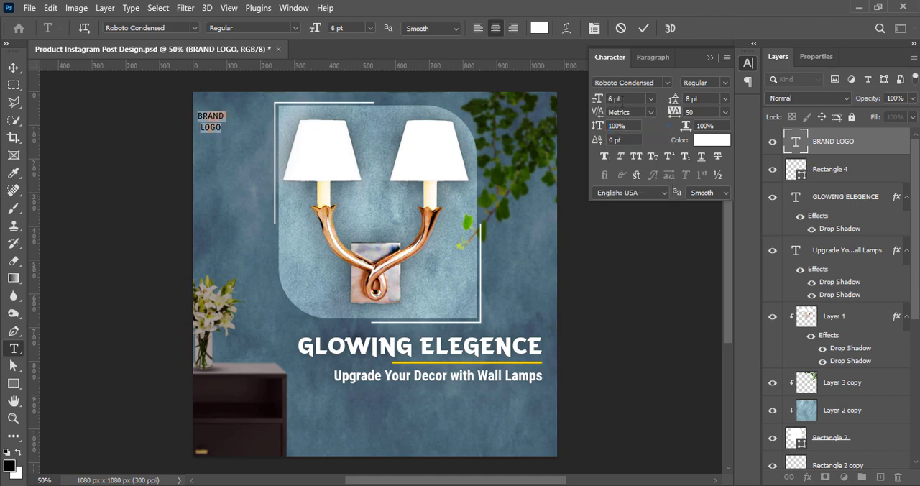
key(Up)
click(724, 82)
click(707, 138)
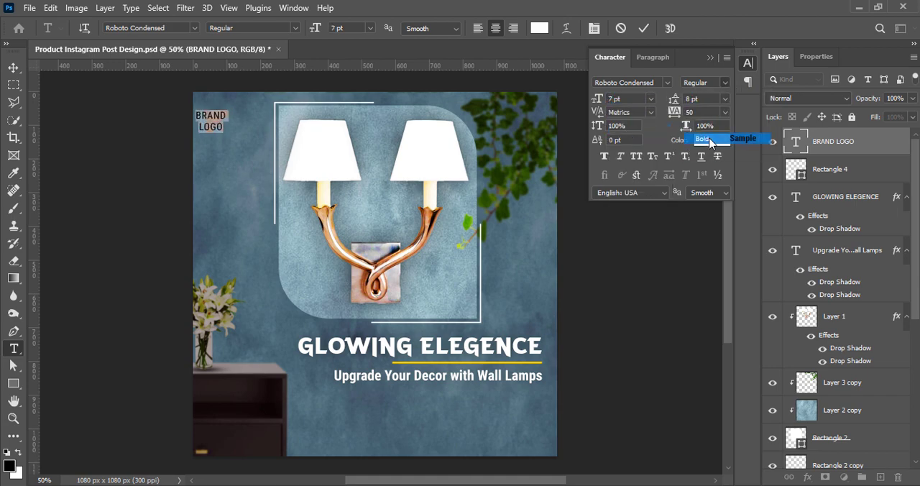
click(725, 112)
click(711, 200)
click(643, 28)
key(v)
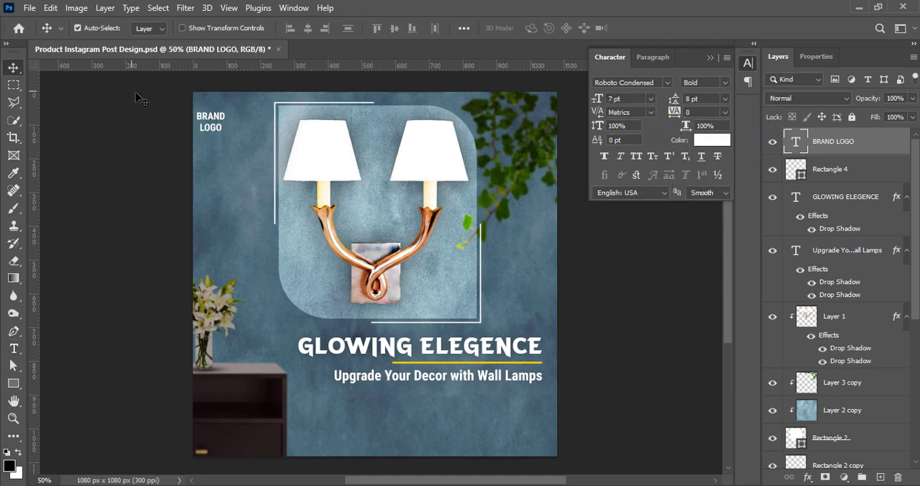
Move the logo text slightly right and up in its corner, and colour it orange ff9c00.
drag(204, 121, 215, 115)
key(t)
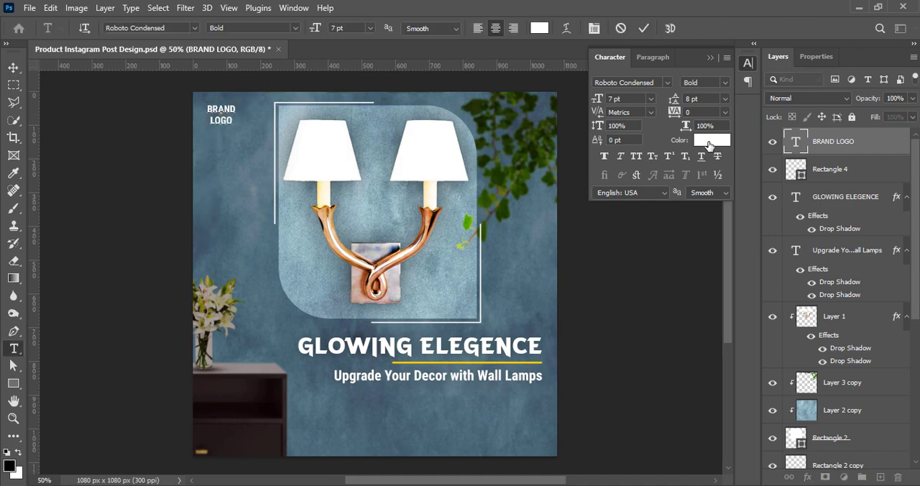
click(712, 140)
click(673, 328)
text(ffb400)
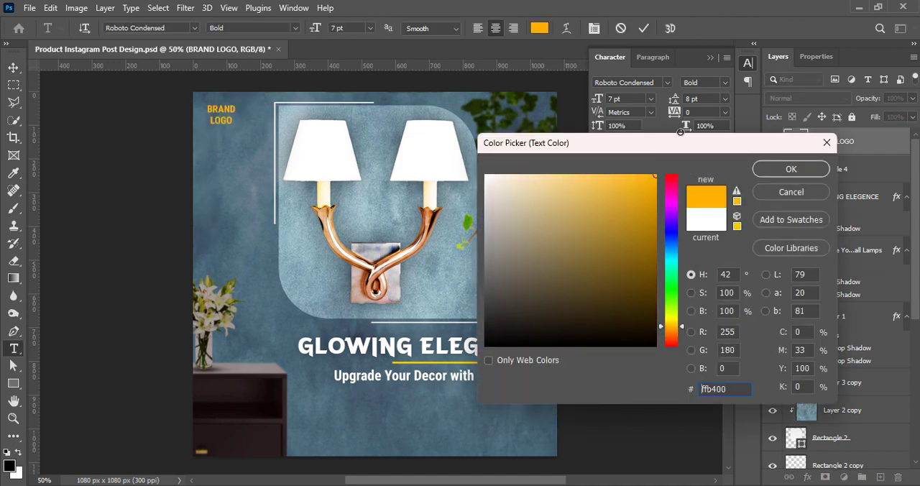
drag(673, 320, 670, 328)
click(790, 172)
key(v)
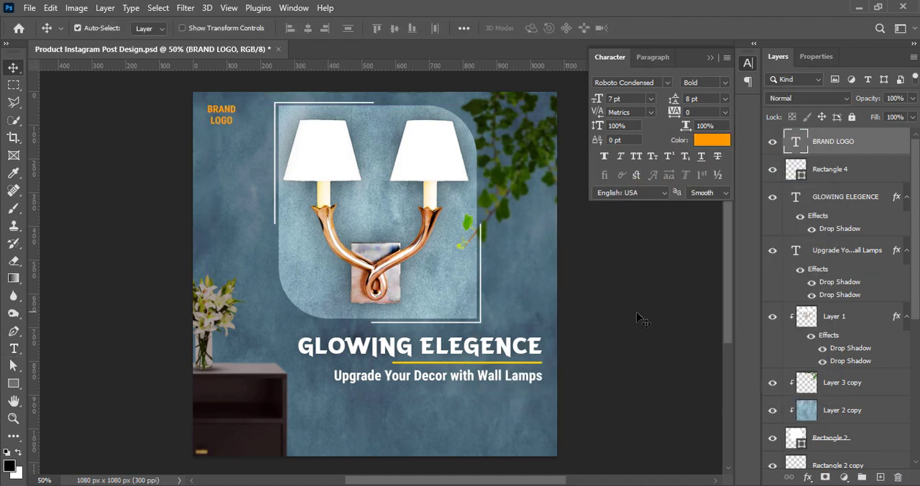
Give the logo text two drop shadows: a tight one at 83% opacity and 6 px size, and a much wider one at 97% opacity.
double_click(797, 146)
click(434, 285)
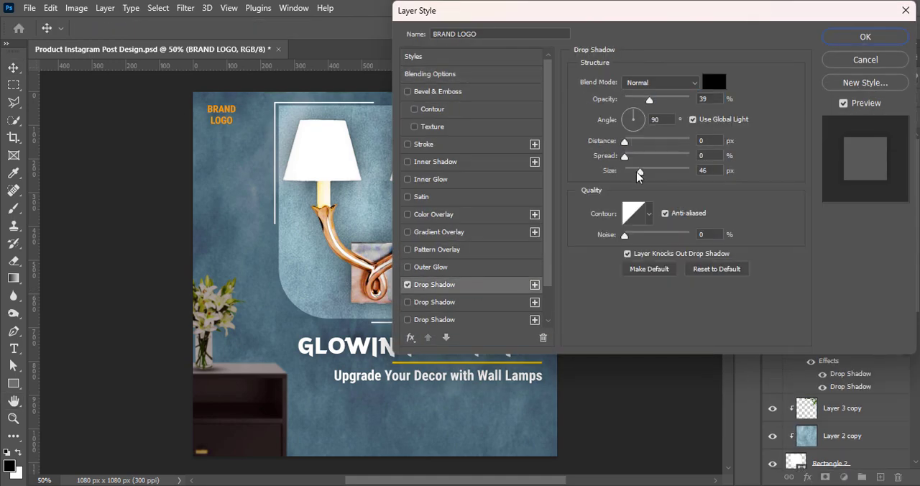
click(655, 173)
drag(649, 98, 669, 101)
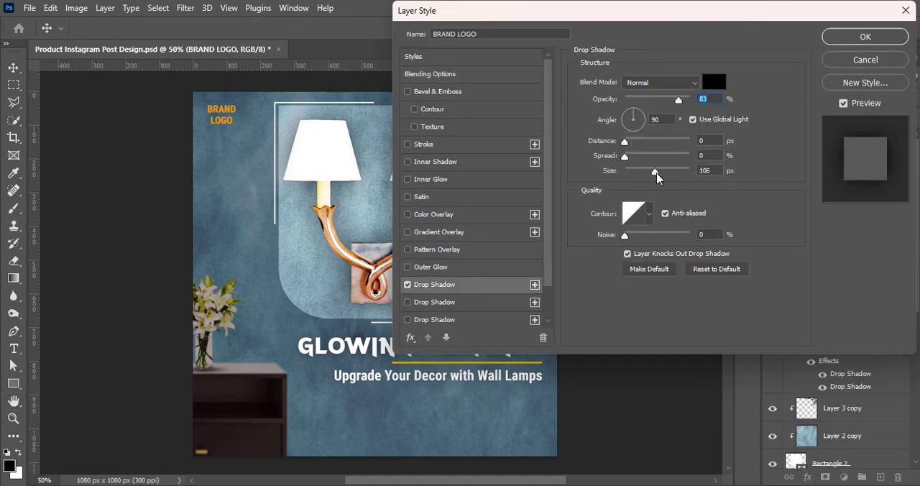
drag(656, 173, 636, 170)
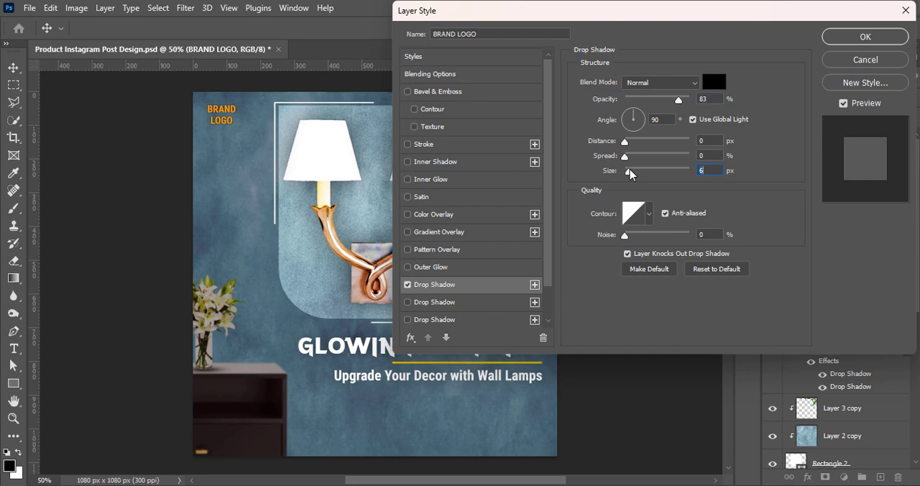
click(424, 302)
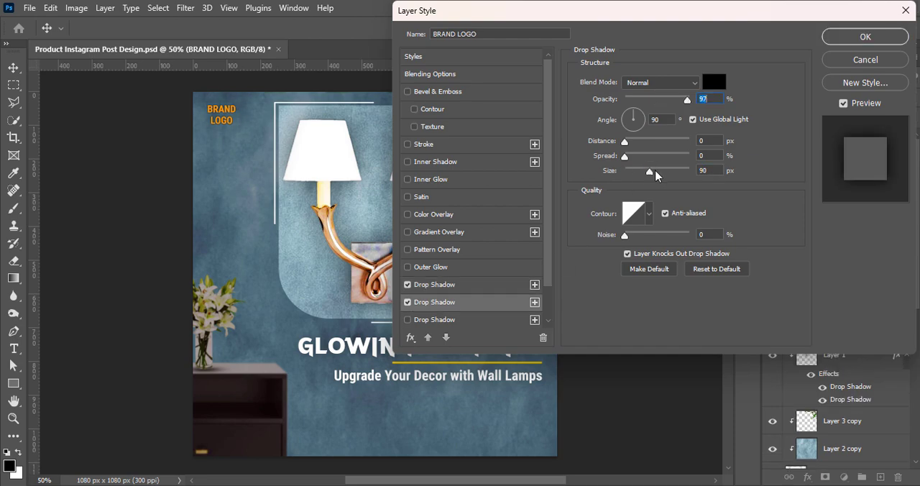
drag(651, 173, 669, 173)
click(865, 37)
Shift the logo text's colour to a more yellow orange and deselect the layer.
click(708, 140)
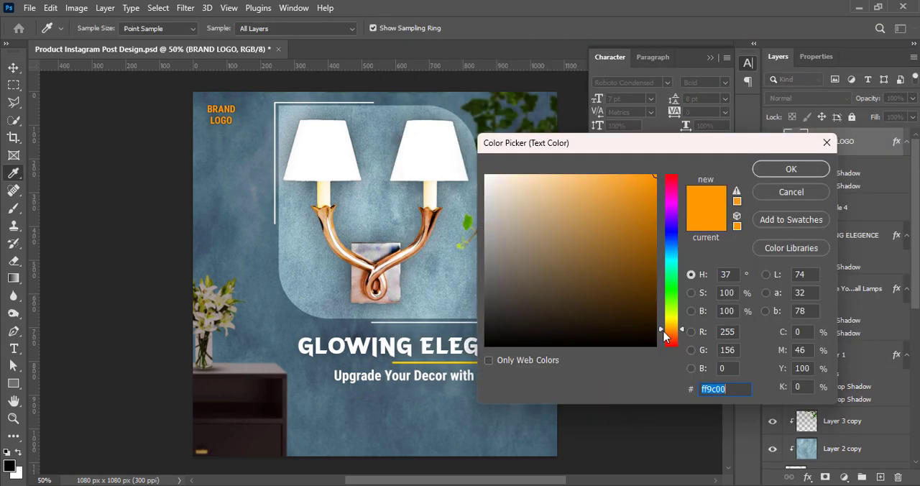
click(673, 329)
click(791, 169)
click(649, 301)
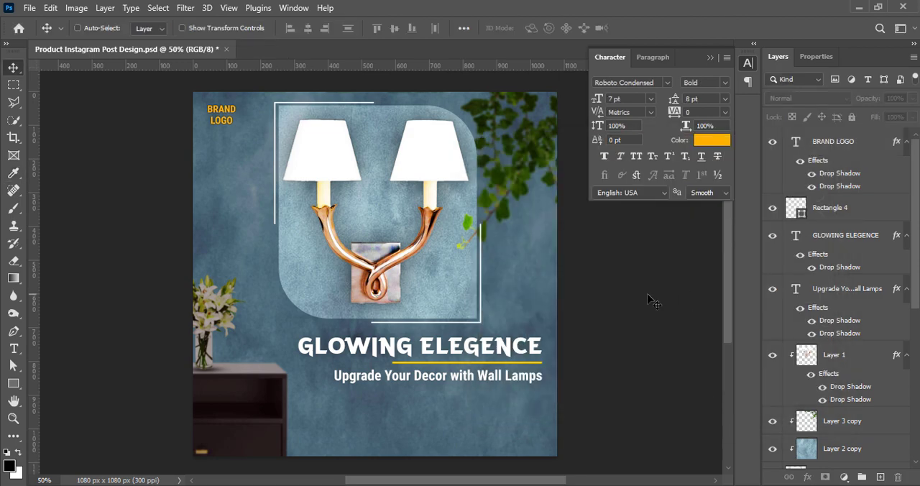
Draw a rectangle about 198 by 62 px below the tagline, round its corners to 31 px, and centre it horizontally on the canvas.
click(881, 477)
click(13, 385)
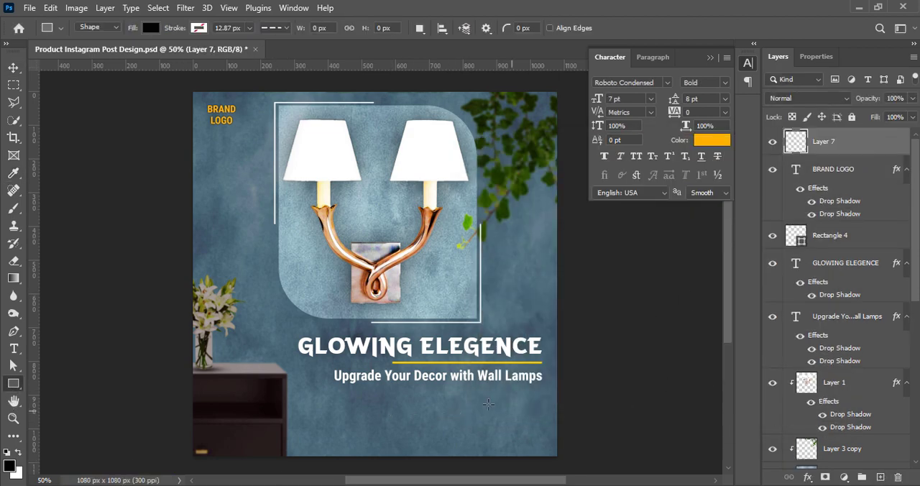
drag(344, 410, 411, 429)
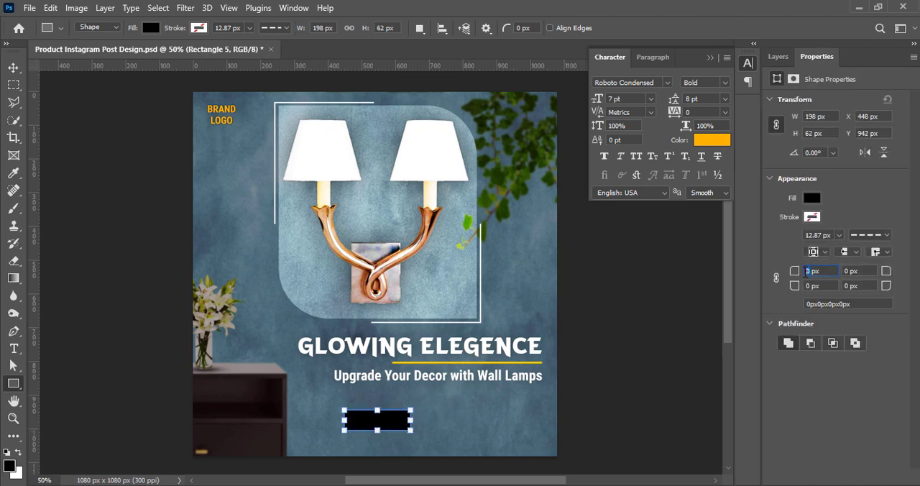
click(776, 279)
text(31)
key(Return)
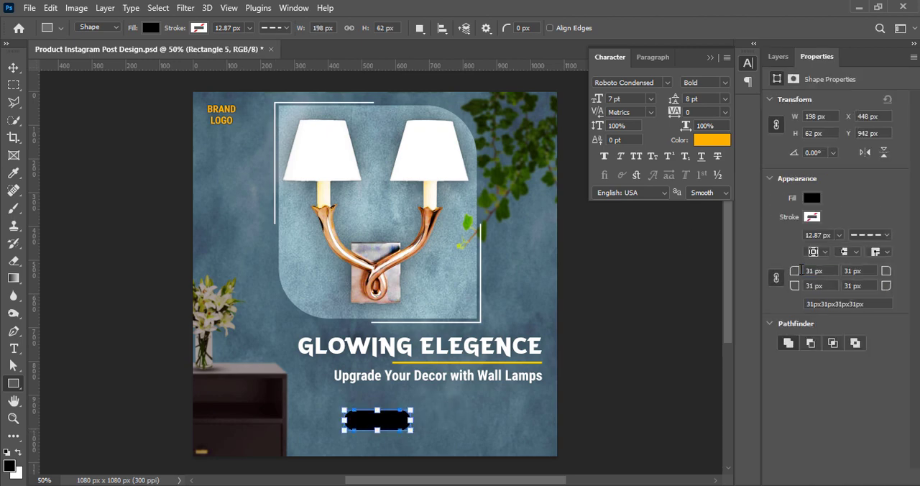
key(v)
mouse_move(377, 422)
mouse_down()
mouse_move(384, 428)
mouse_move(374, 427)
mouse_up()
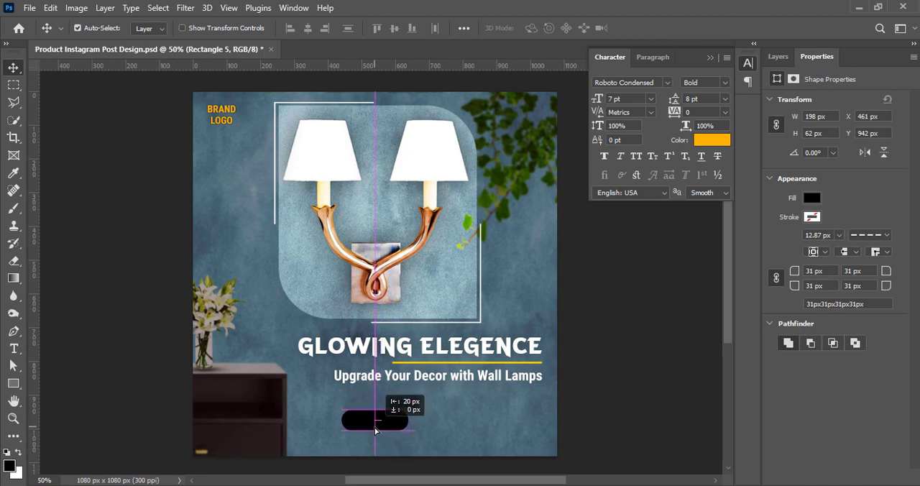
Sample colours from the lamp for the pill shape's fill and settle on light peach facfaf.
click(778, 56)
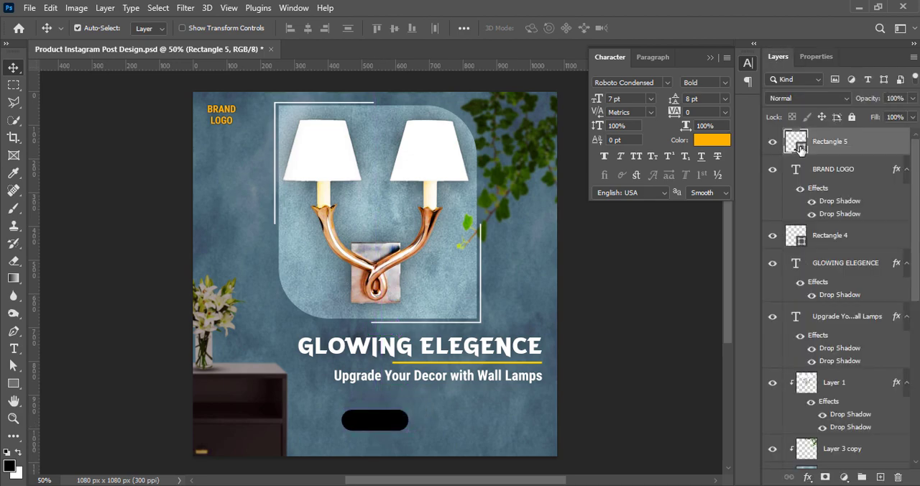
double_click(796, 141)
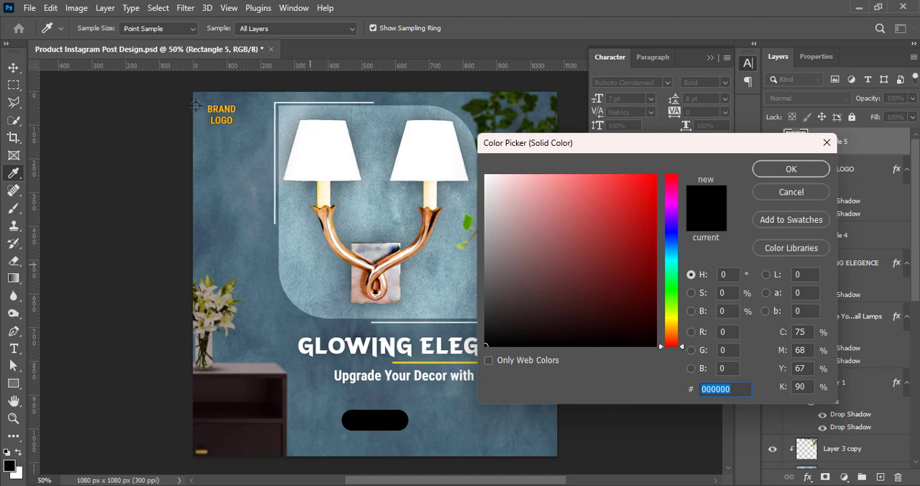
click(334, 245)
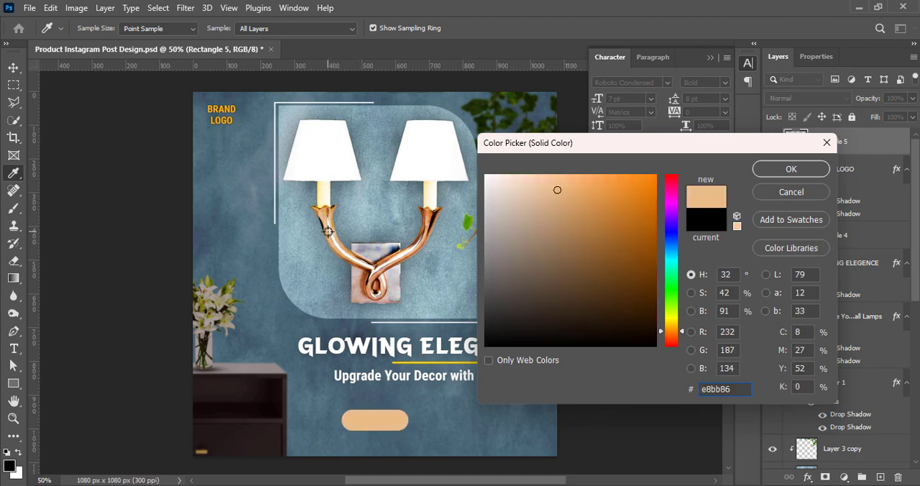
click(321, 194)
click(324, 216)
click(332, 240)
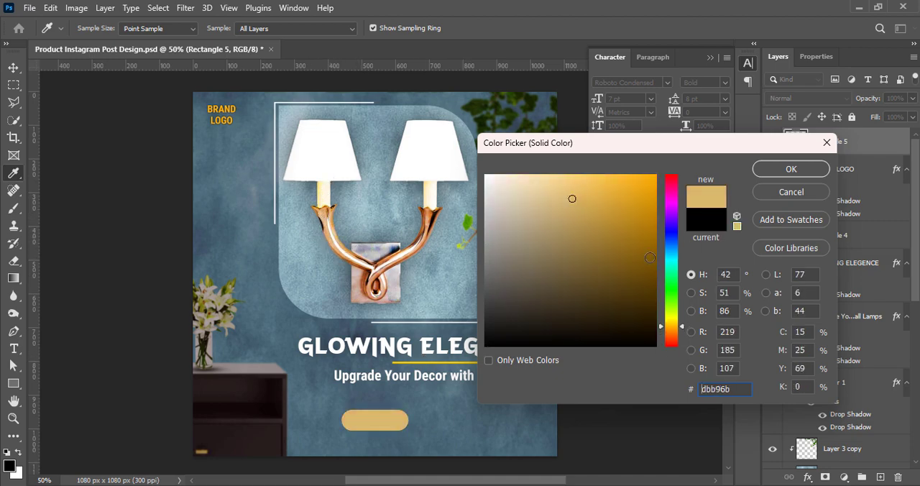
click(674, 334)
click(535, 178)
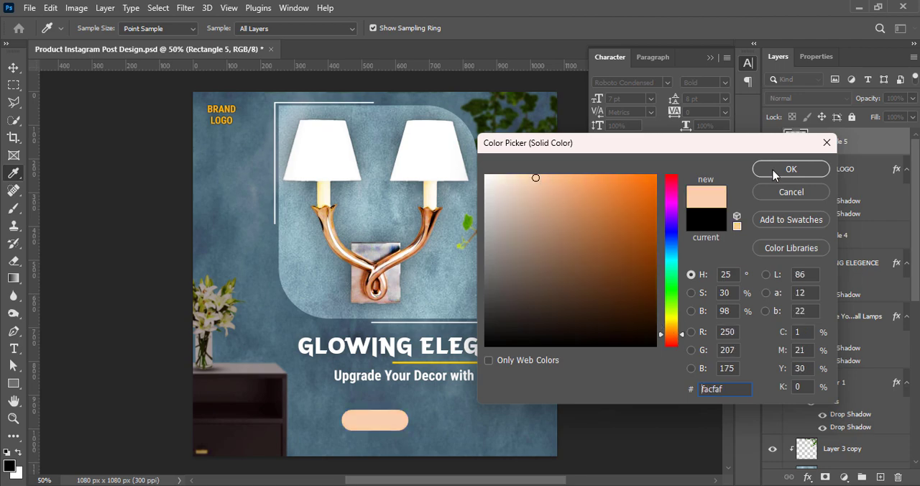
click(783, 170)
Add a Gradient Overlay to the pill shape, reduce it to two colour stops, and make the starting stop very pale pink.
right_click(798, 142)
click(797, 148)
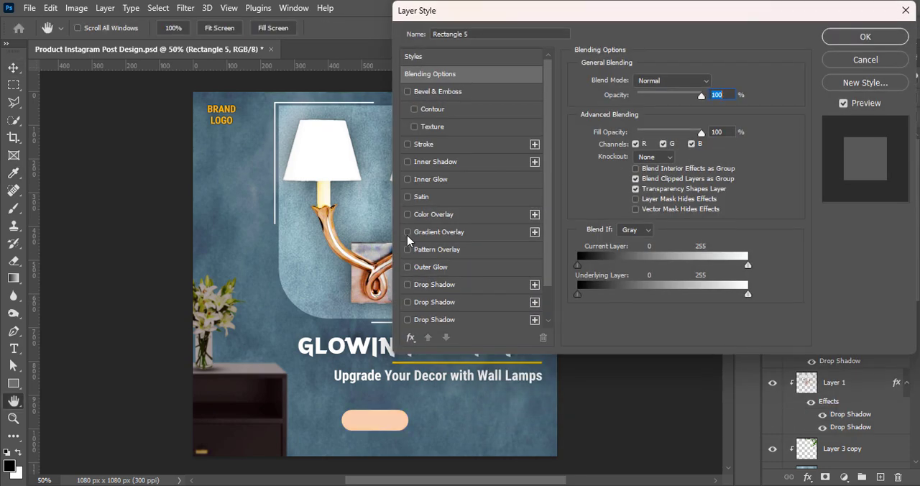
click(407, 233)
click(474, 233)
click(656, 115)
key(Delete)
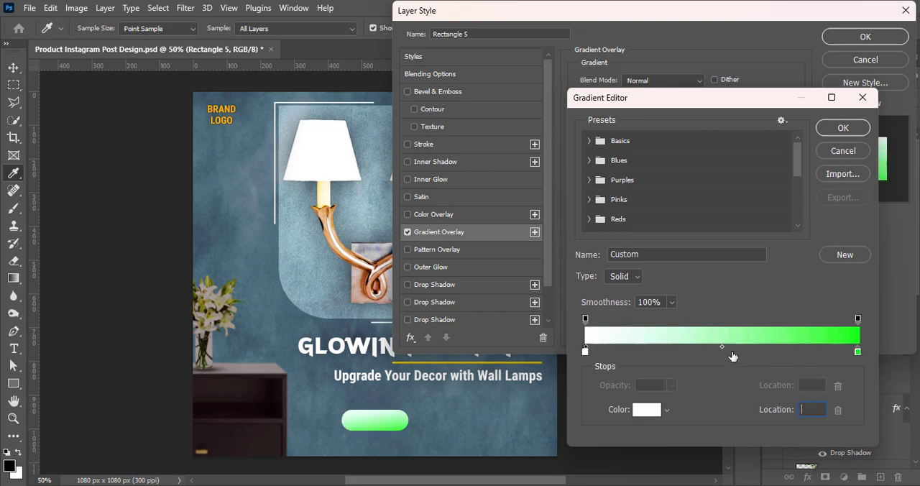
double_click(586, 350)
click(492, 176)
click(790, 169)
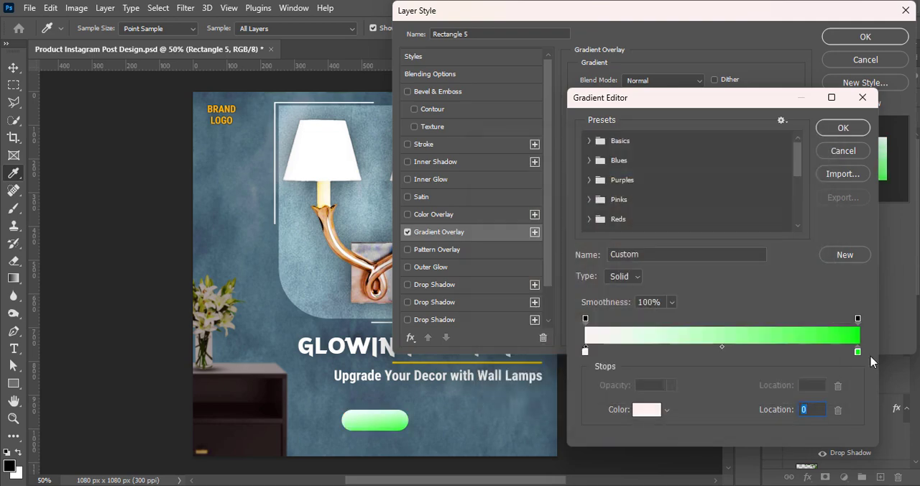
Set the gradient's end stop to light salmon and switch the overlay to an unreversed Reflected style at 90°.
double_click(858, 351)
text(ff3000)
drag(503, 177, 539, 187)
click(793, 169)
click(843, 129)
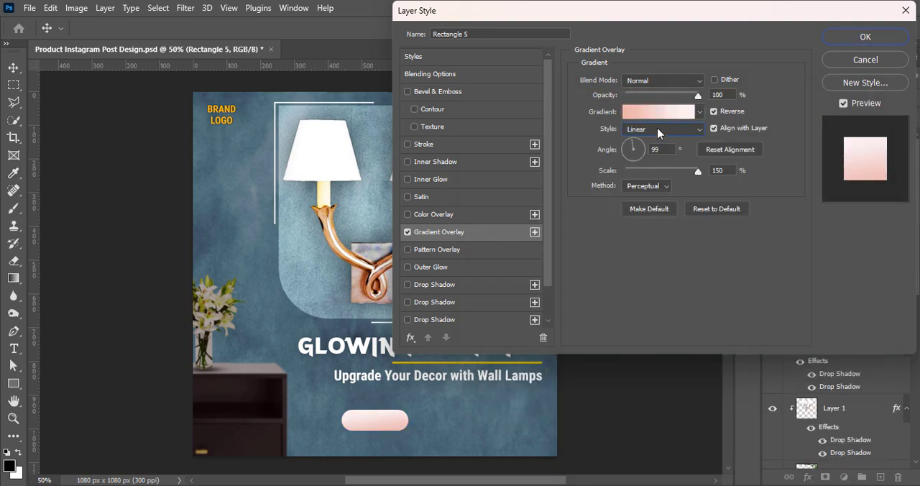
click(661, 130)
click(654, 171)
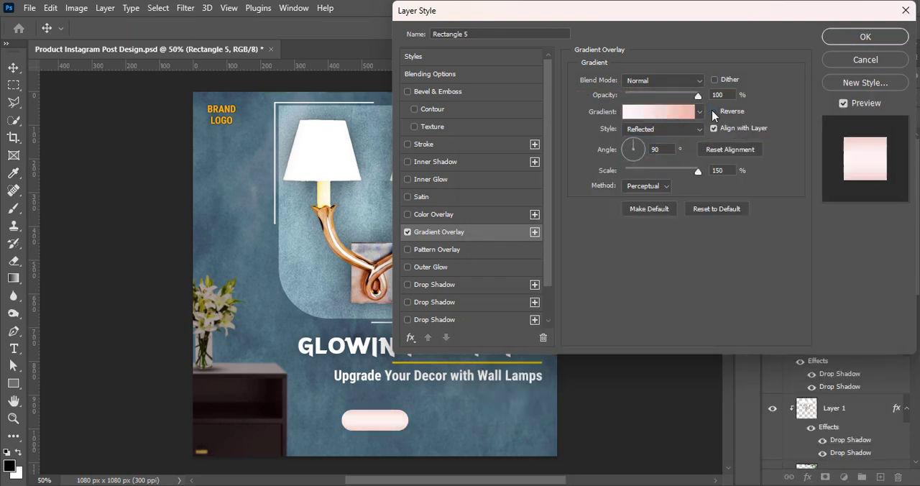
Change the gradient's end stop to a strong orange-red.
click(659, 111)
click(857, 352)
double_click(857, 352)
drag(561, 192, 626, 204)
click(790, 168)
Set the gradient's starting stop to efc3b7 and reduce the overlay's scale to 118%.
double_click(585, 352)
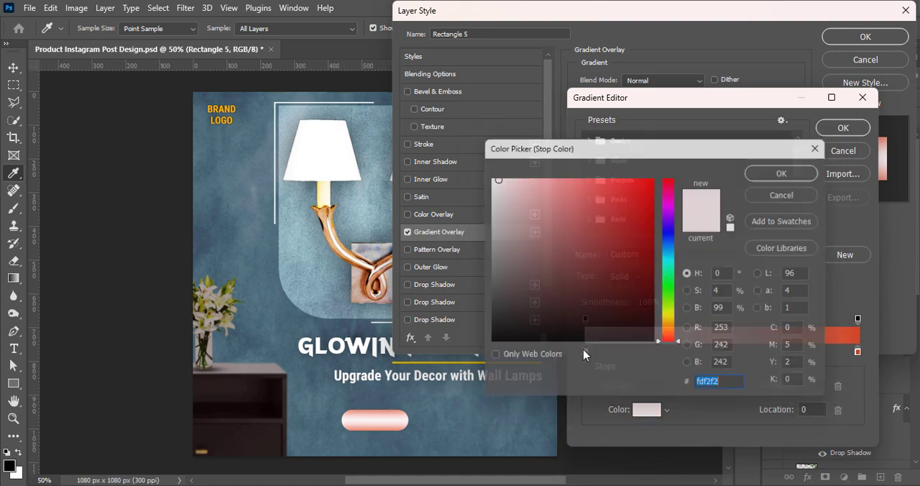
drag(493, 180, 525, 185)
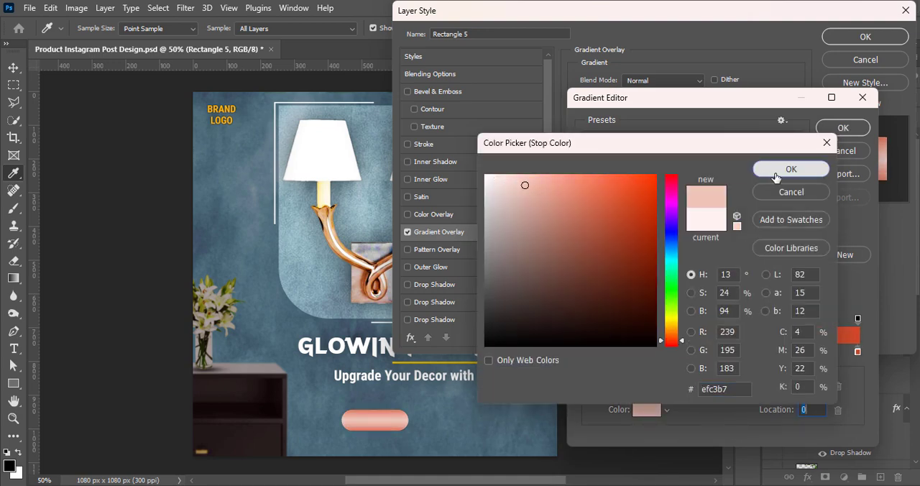
click(791, 169)
click(843, 127)
drag(703, 174, 680, 173)
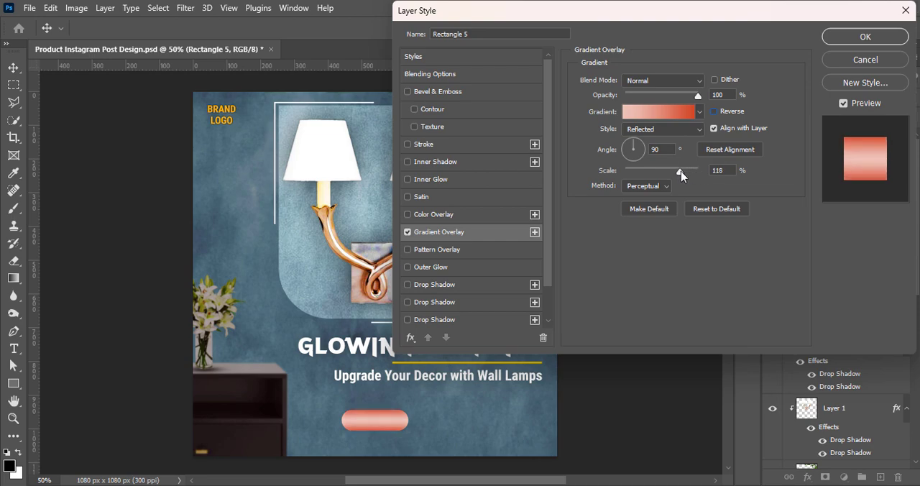
Change the pill gradient's end stop to a light orange, reduce the overlay scale to 106% and apply the layer style.
click(658, 111)
double_click(858, 352)
click(615, 184)
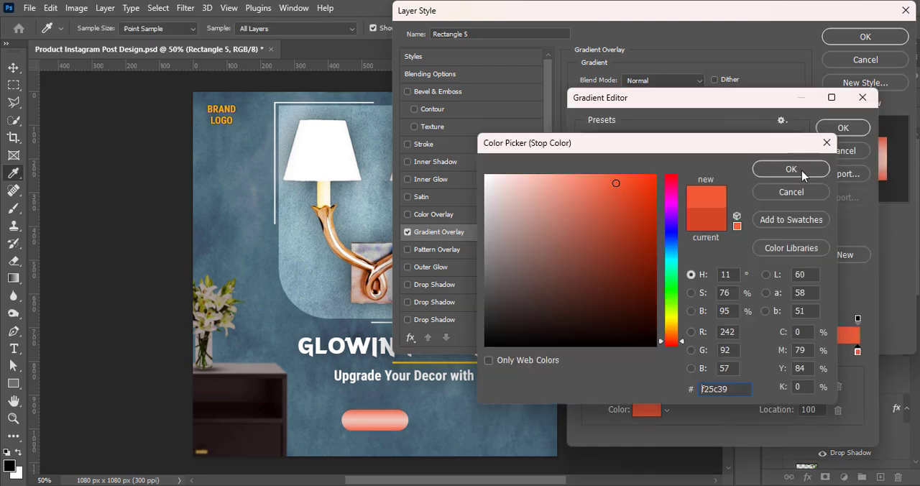
click(791, 168)
double_click(858, 351)
click(672, 337)
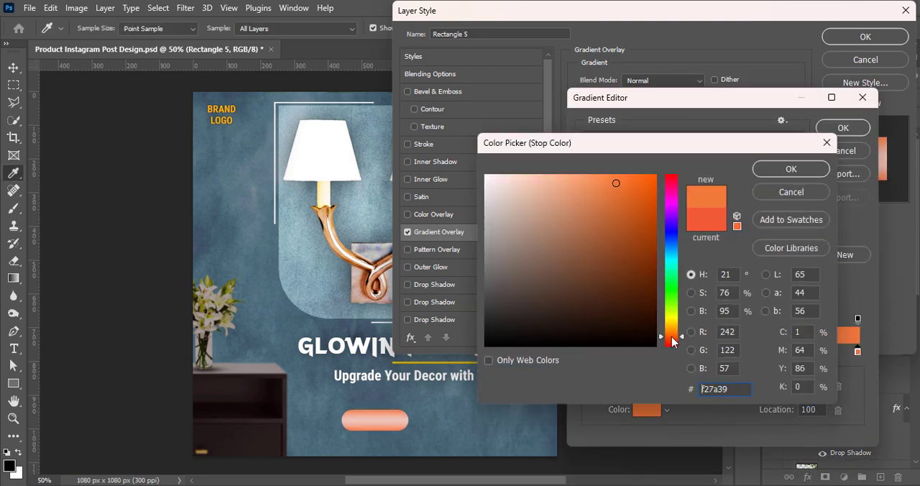
click(599, 179)
click(782, 166)
click(841, 129)
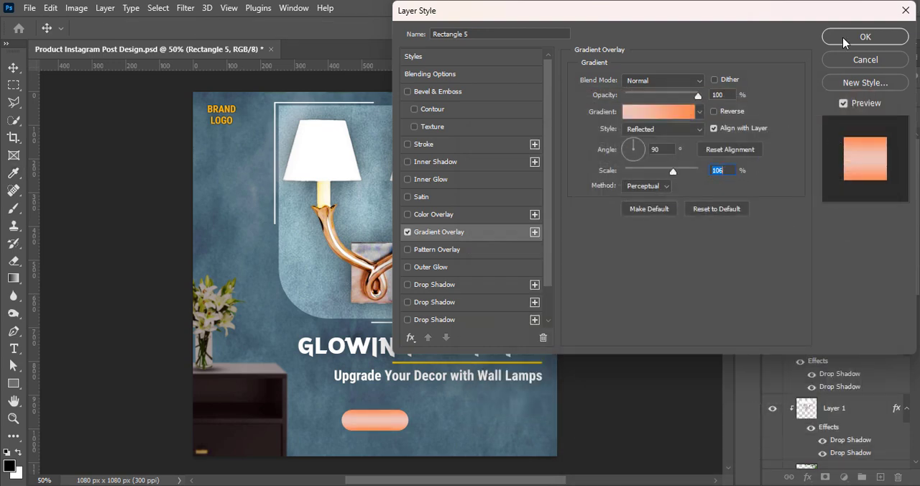
click(865, 37)
Add a black drop shadow to the pill shape with 100% opacity and 24 px size.
double_click(801, 138)
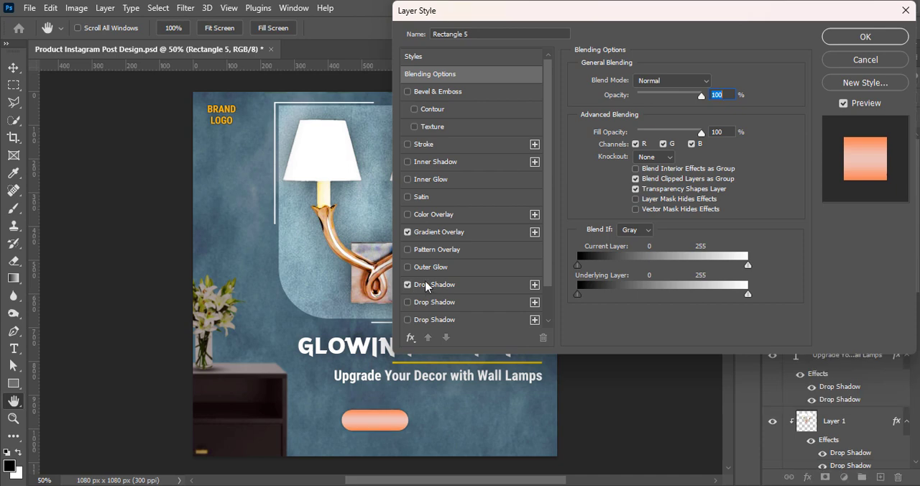
click(409, 286)
click(407, 284)
click(407, 267)
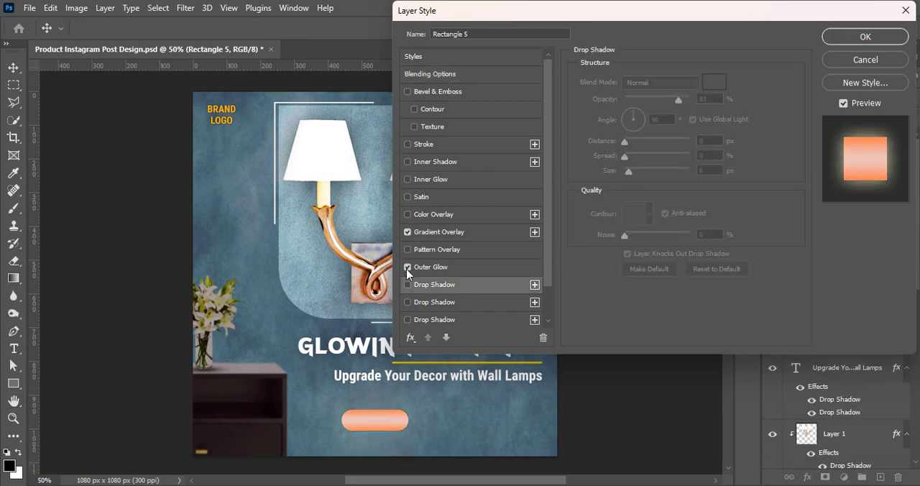
click(407, 268)
click(407, 285)
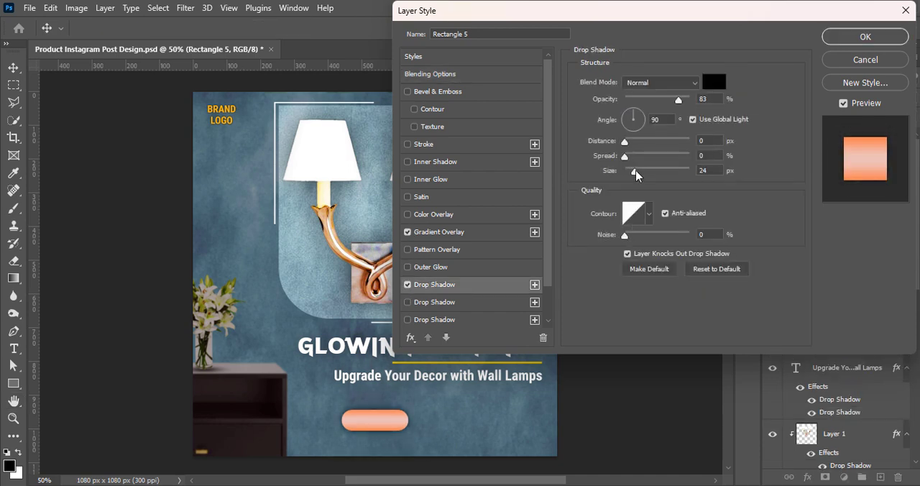
drag(679, 101, 694, 102)
Try several contour presets on the pill's drop shadow.
click(649, 214)
click(588, 246)
click(571, 265)
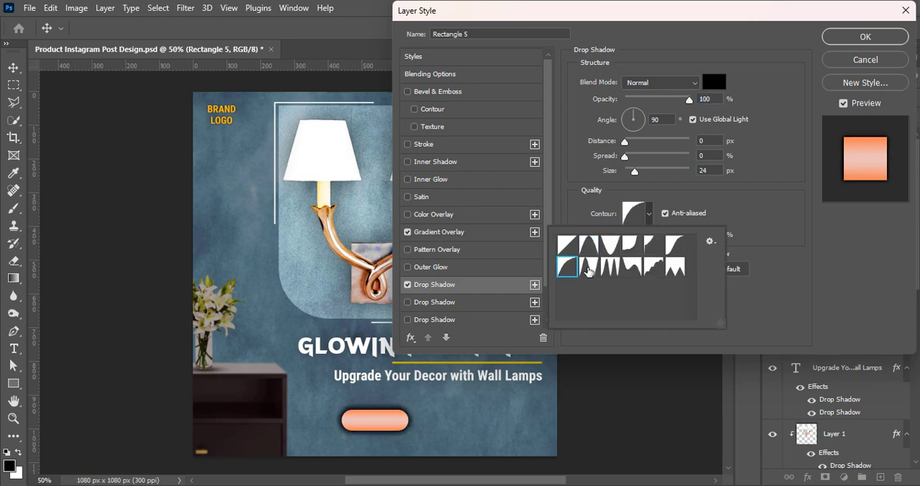
click(589, 268)
click(607, 269)
click(631, 247)
click(635, 268)
click(655, 268)
click(676, 267)
click(674, 248)
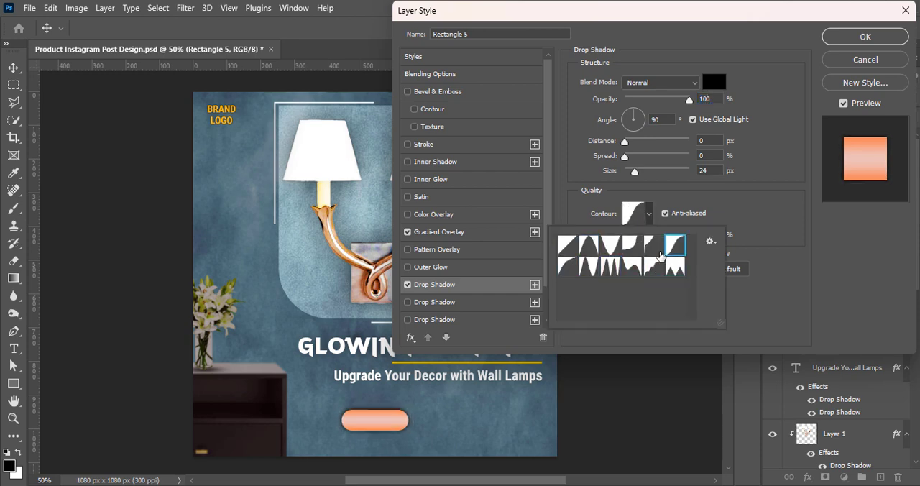
click(655, 247)
click(683, 268)
Increase the pill's drop shadow size to 27 px, restore the linear contour and apply the style.
drag(636, 173, 638, 175)
click(649, 215)
click(607, 269)
click(610, 248)
click(649, 215)
click(566, 245)
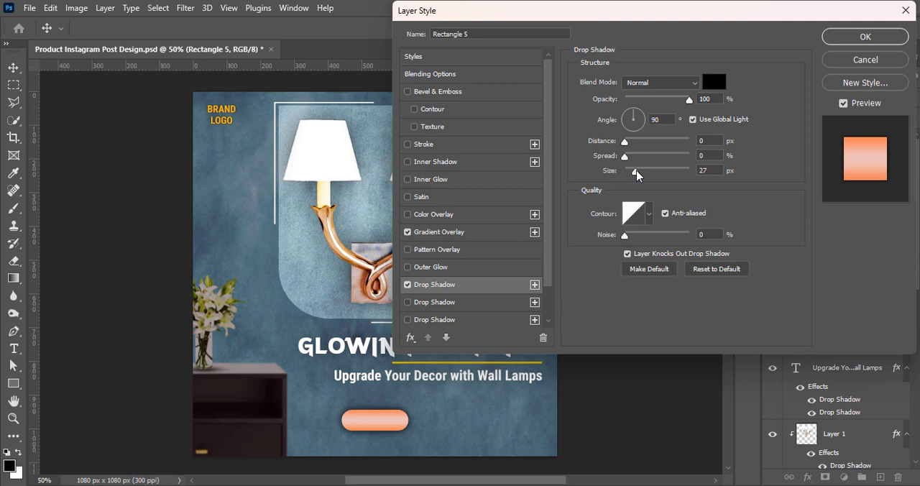
key(Return)
Add a new text layer reading SHOP NOW and place it centred on the pill shape.
click(880, 477)
key(t)
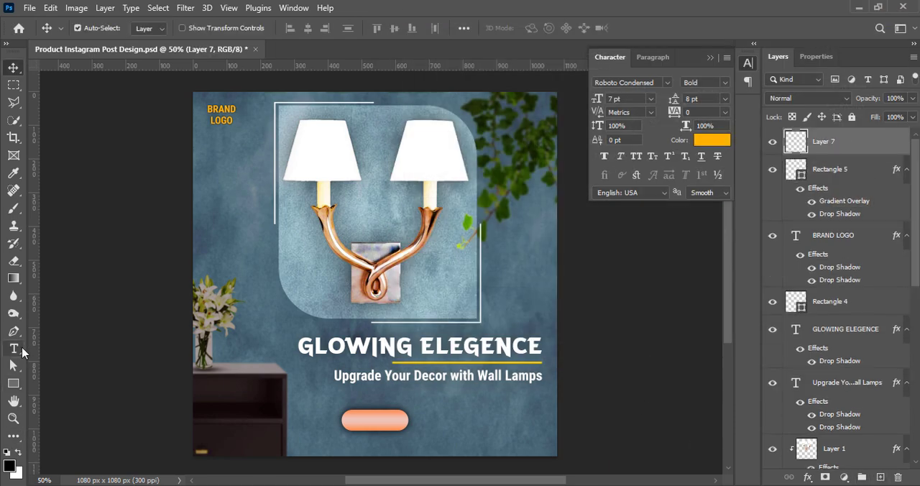
click(358, 424)
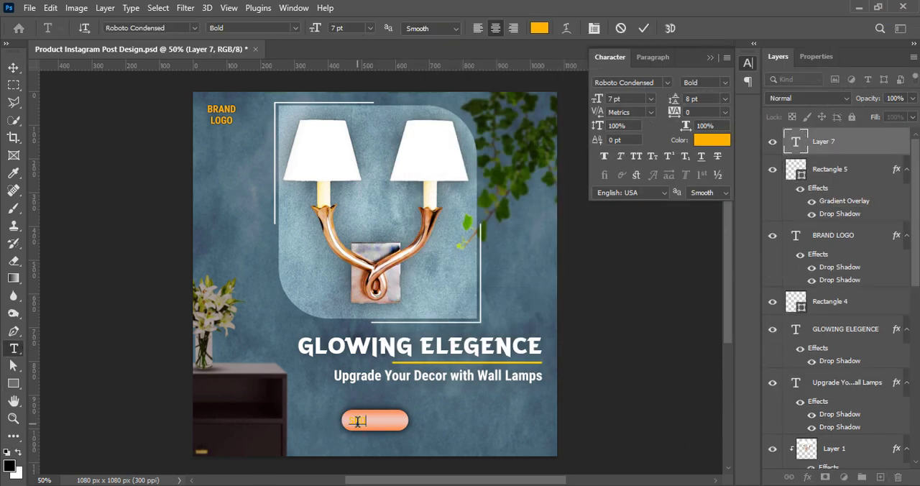
click(645, 29)
click(17, 67)
drag(359, 422, 379, 421)
Colour the SHOP NOW text black (000000) and nudge it up to centre it vertically in the pill.
double_click(379, 421)
click(711, 139)
text(000000)
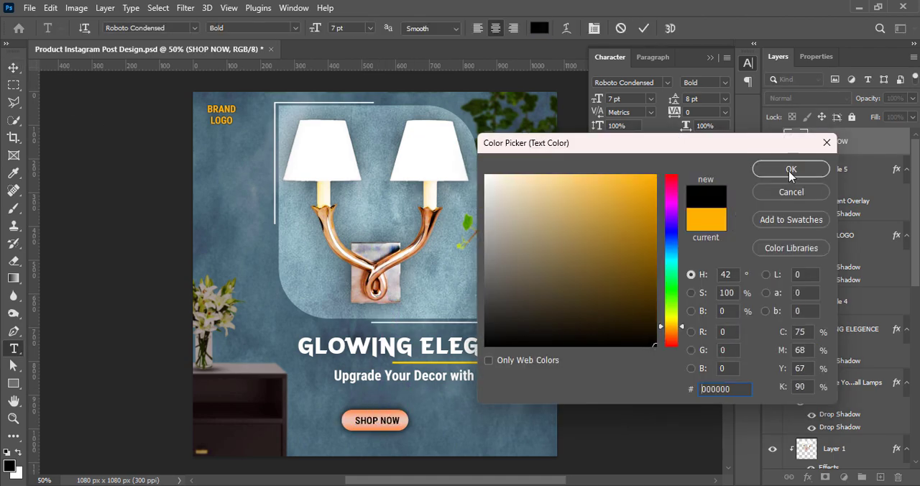
click(791, 169)
click(644, 29)
key(v)
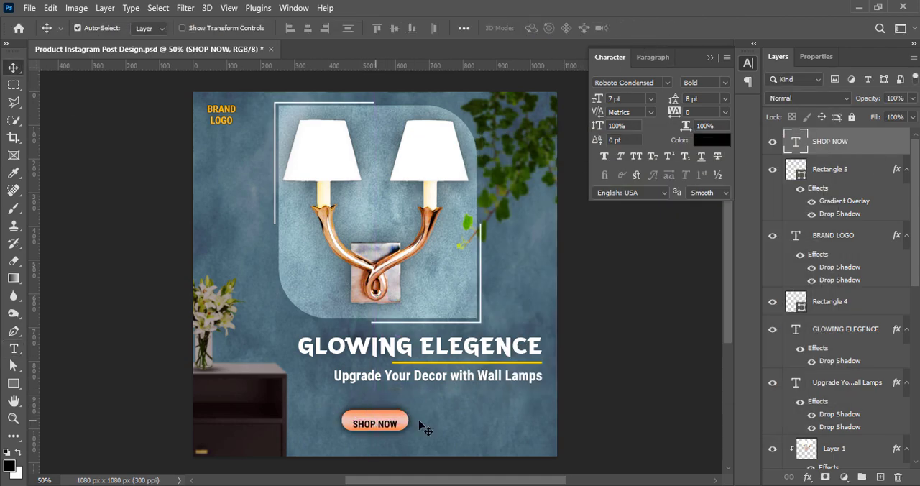
key(shift+Up)
Set the SHOP NOW text size to 7.5 pt.
double_click(380, 423)
click(603, 99)
text(7.5)
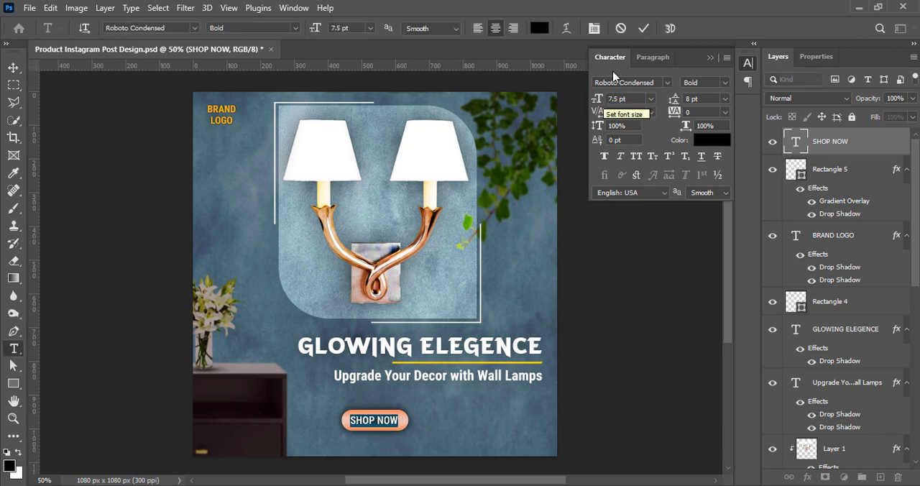
click(643, 29)
key(v)
Scale the pill shape and its SHOP NOW text down together slightly, keeping them beneath the tagline.
ctrl+click(823, 171)
key(ctrl+t)
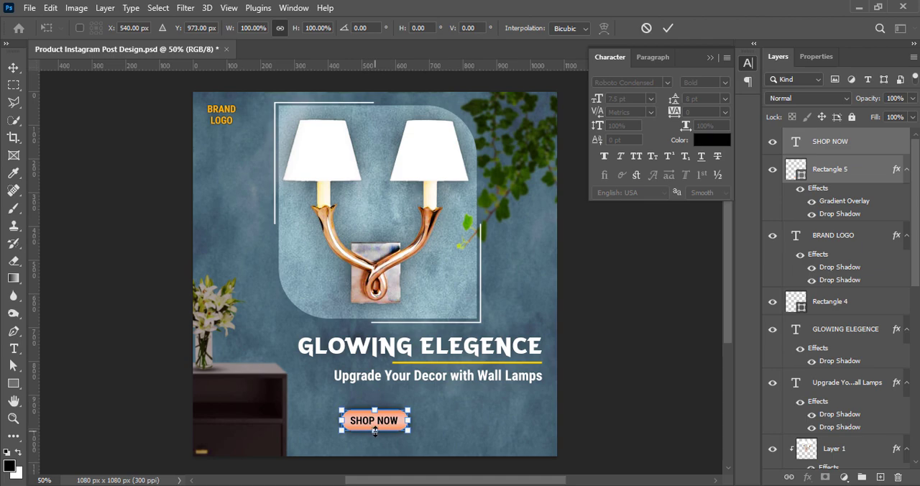
drag(375, 429, 530, 418)
click(668, 28)
click(658, 337)
double_click(529, 419)
click(711, 140)
click(503, 177)
click(776, 168)
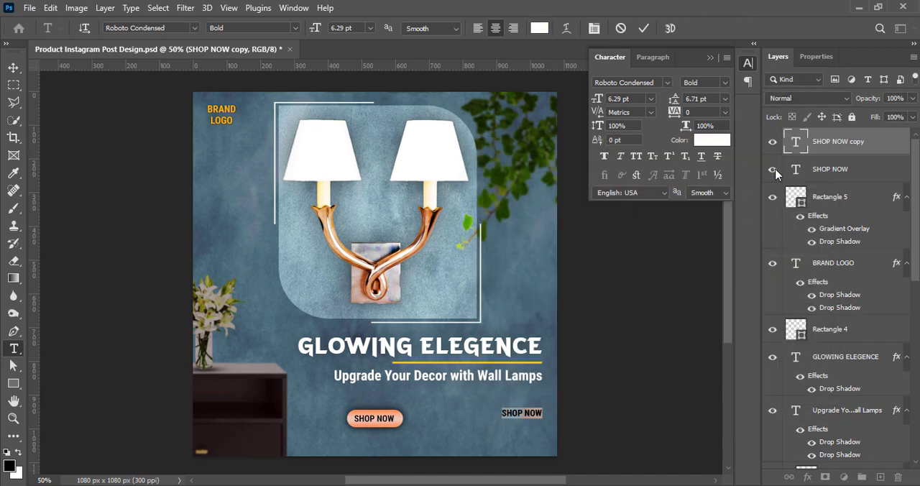
text(www.br)
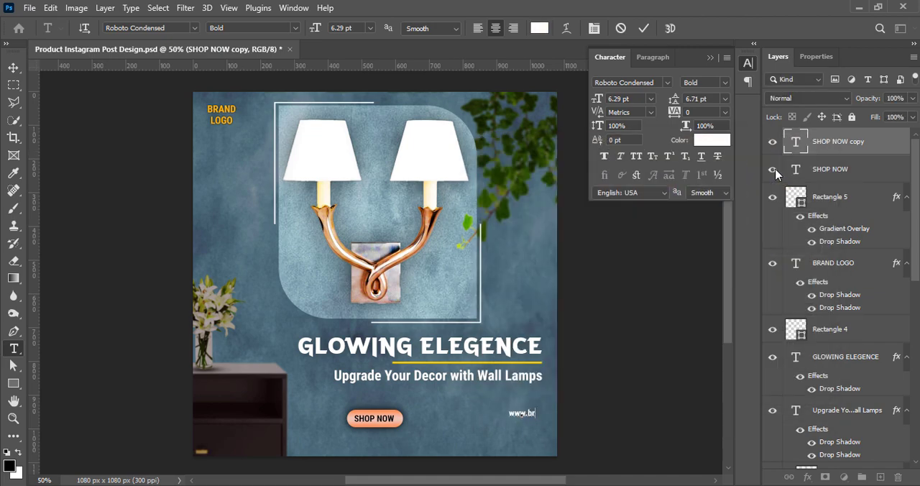
text(andwebsite.co)
click(644, 28)
key(v)
Duplicate the website text directly beneath itself and set the copy's font size to 7 pt.
drag(523, 414, 501, 423)
double_click(506, 419)
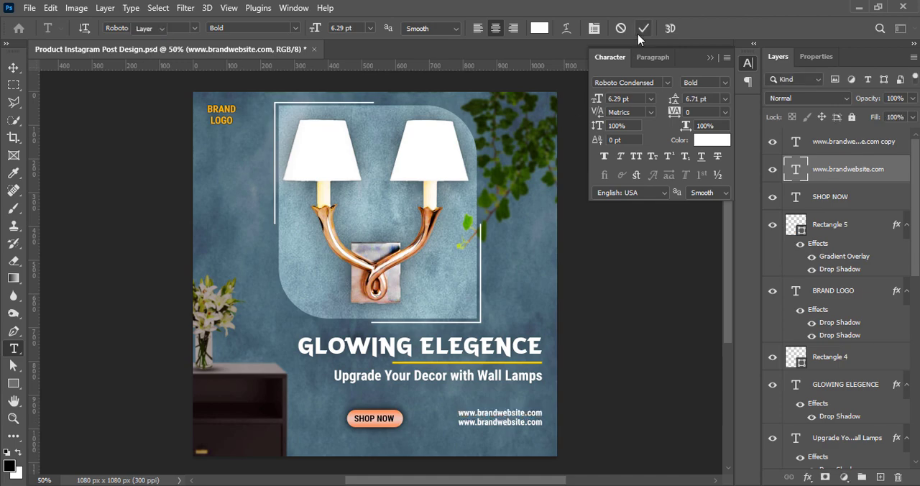
click(639, 30)
double_click(515, 423)
click(651, 98)
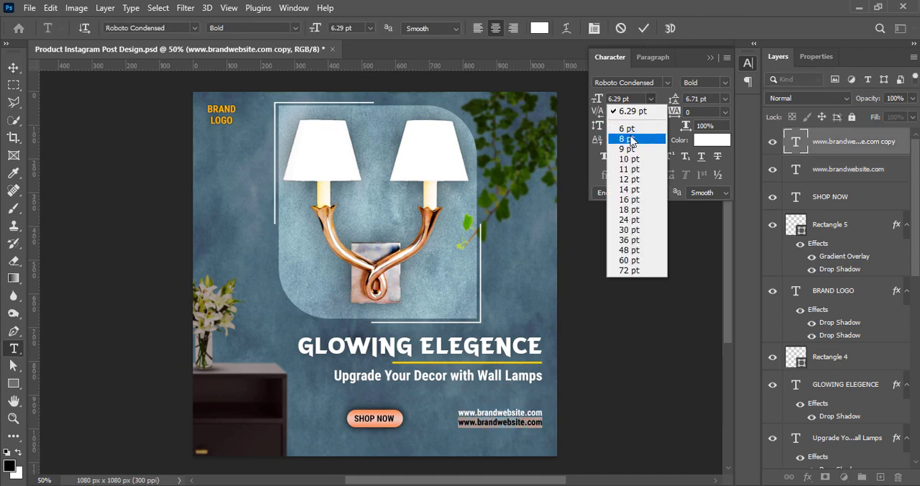
click(629, 138)
text(7)
key(Return)
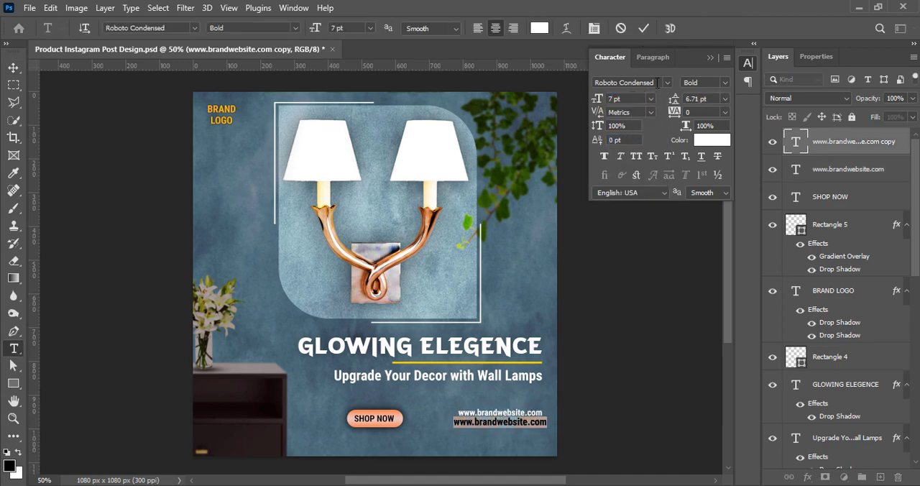
Change the duplicated line's font to Roboto and replace its text with the contact phone number.
click(667, 83)
click(646, 192)
key(BackSpace)
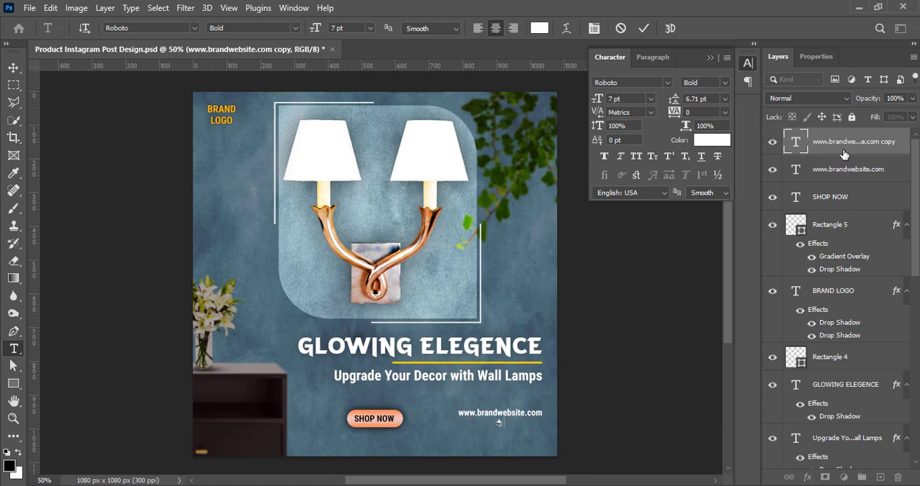
text(+00 12345 67890)
click(645, 28)
key(v)
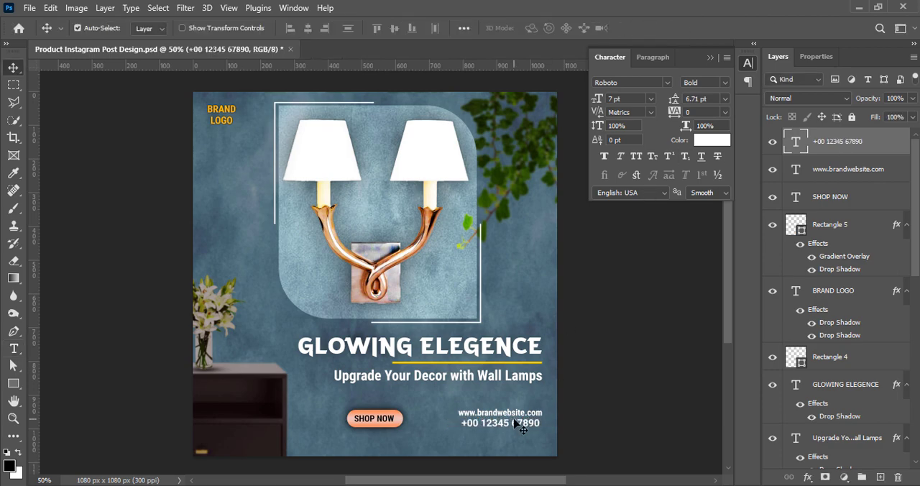
Fine-tune the positions of the phone number and website lines beneath the tagline, and save the document.
key(Right)
ctrl+click(512, 413)
key(Up)
ctrl+click(577, 345)
ctrl+click(633, 325)
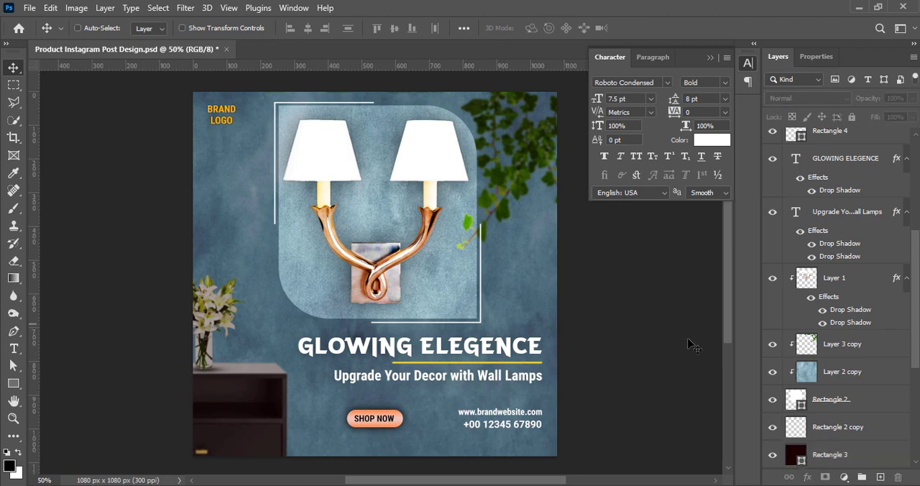
key(ctrl+s)
Add a black drop shadow to the website text with 100% opacity, 0 px distance and 4 px size.
scroll(830, 138, up, 5)
right_click(829, 170)
click(791, 174)
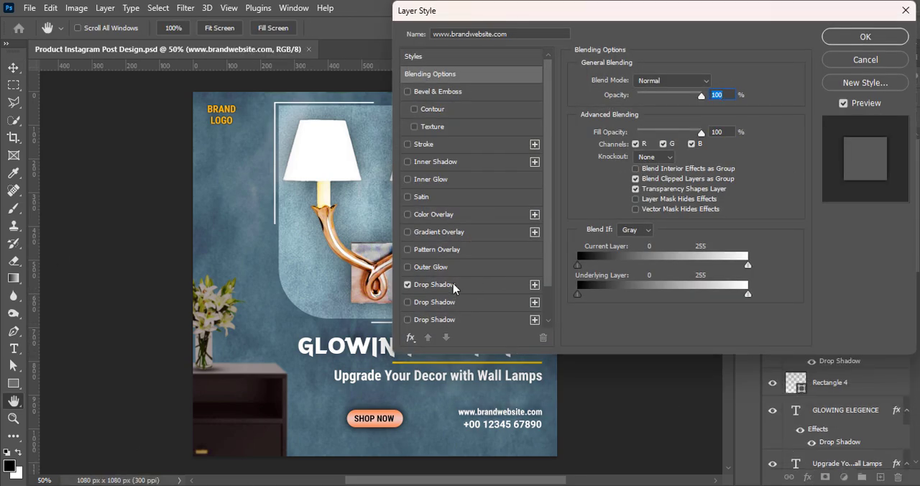
click(452, 286)
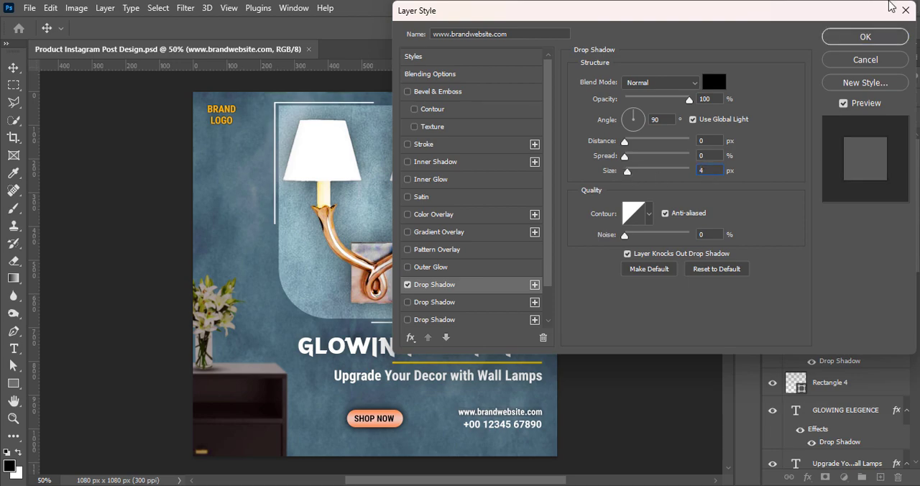
click(865, 37)
Add a drop shadow to the phone number text and save the document.
right_click(796, 151)
click(795, 154)
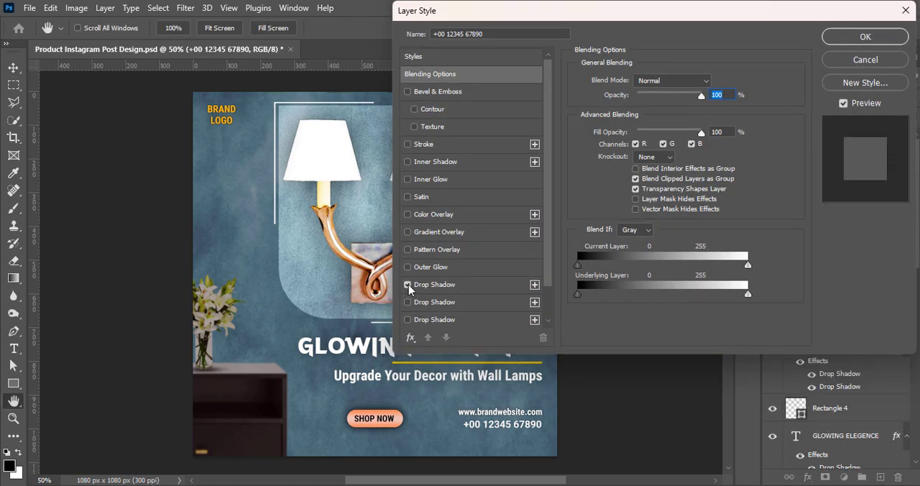
click(472, 284)
click(865, 37)
click(671, 273)
key(ctrl+s)
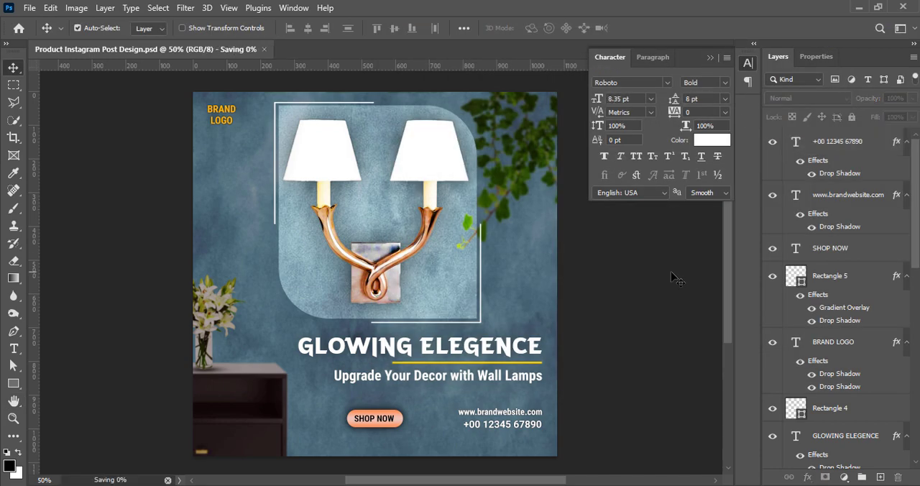
Change the pill gradient's end stop to dark brown 85410d, sampled from the lamp's metal arms, and apply the style.
click(830, 247)
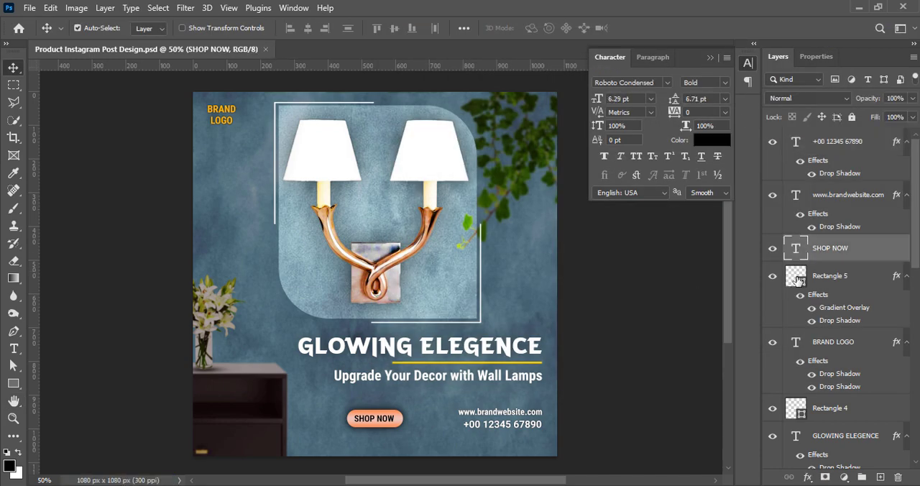
right_click(796, 276)
click(783, 9)
drag(516, 15, 611, 15)
click(754, 112)
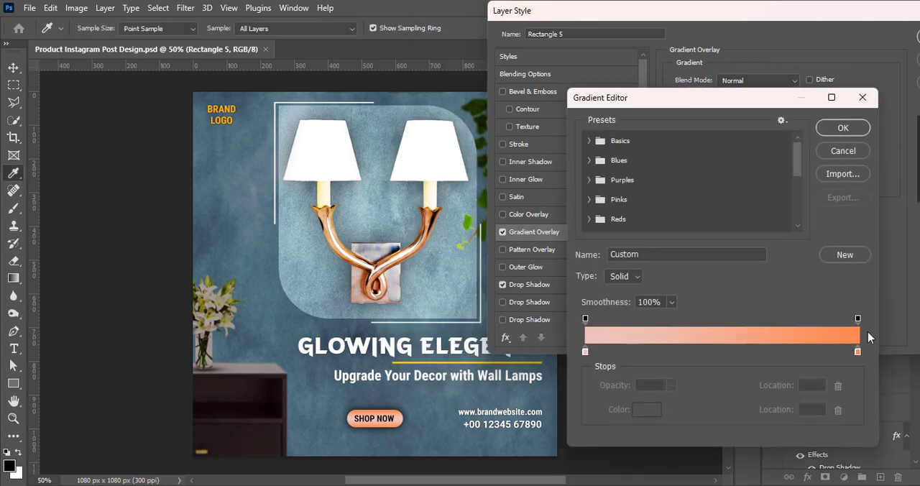
double_click(857, 351)
click(332, 235)
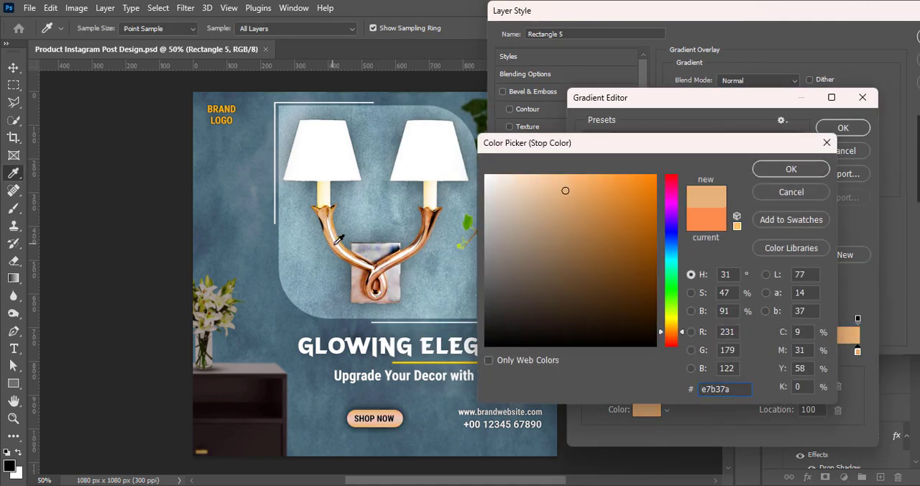
click(340, 251)
click(343, 255)
click(365, 261)
click(365, 263)
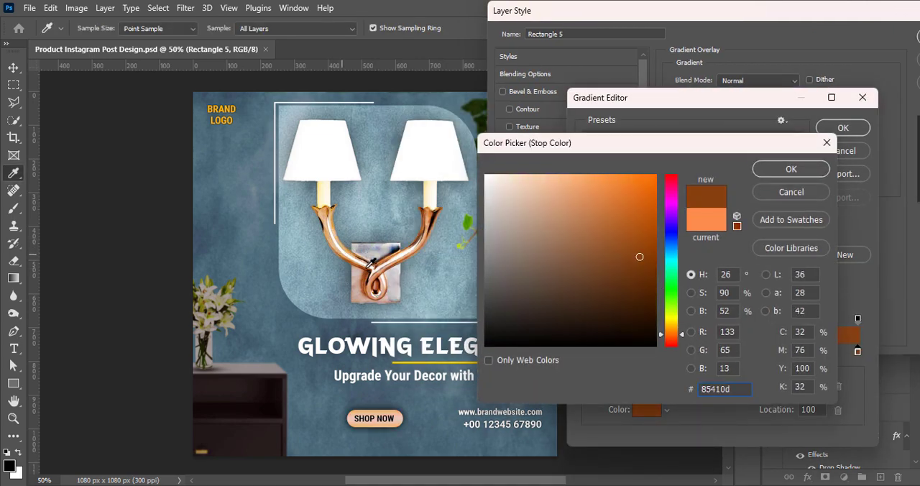
click(790, 169)
click(842, 128)
drag(826, 12, 646, 12)
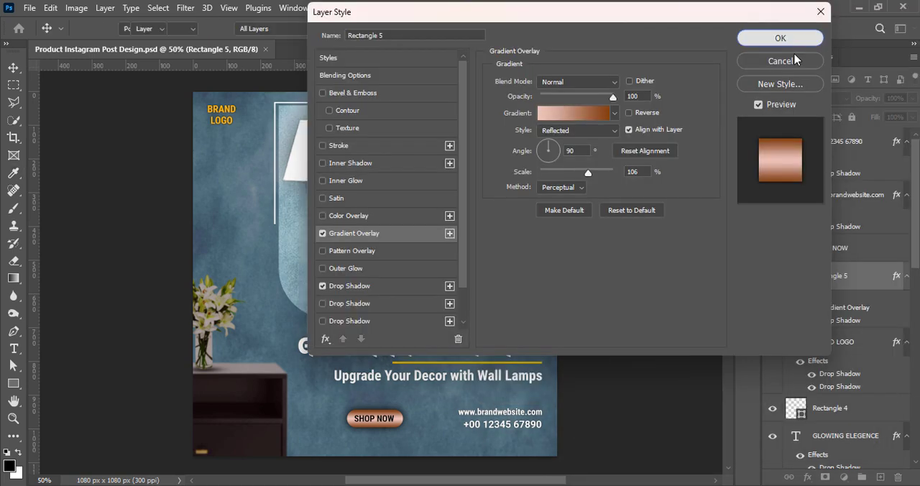
click(782, 38)
click(647, 290)
right_click(797, 274)
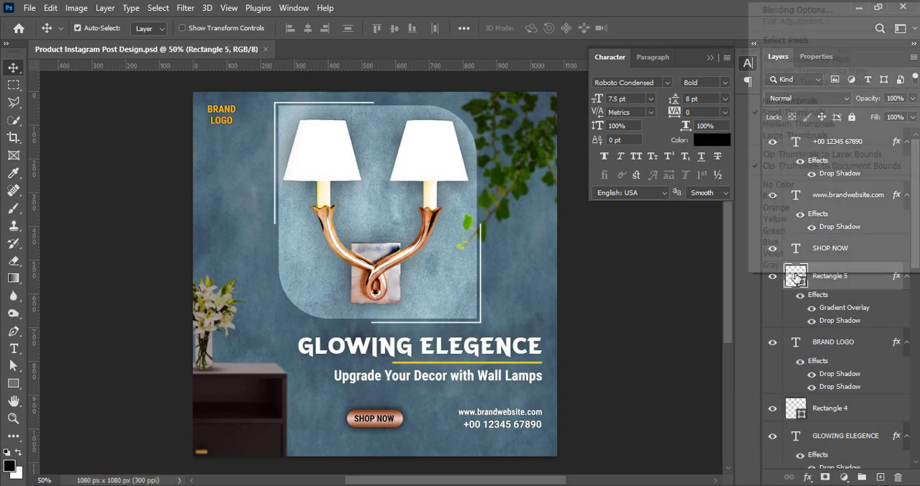
click(759, 12)
click(356, 234)
click(575, 112)
click(857, 351)
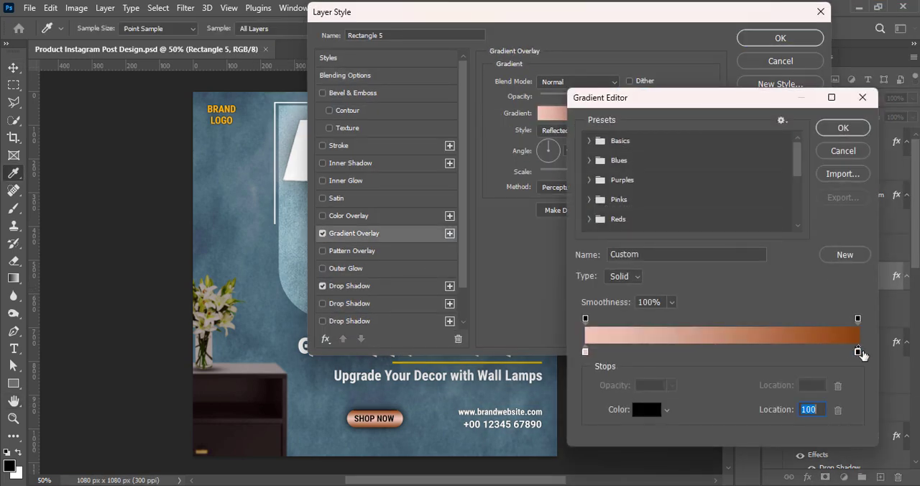
double_click(857, 351)
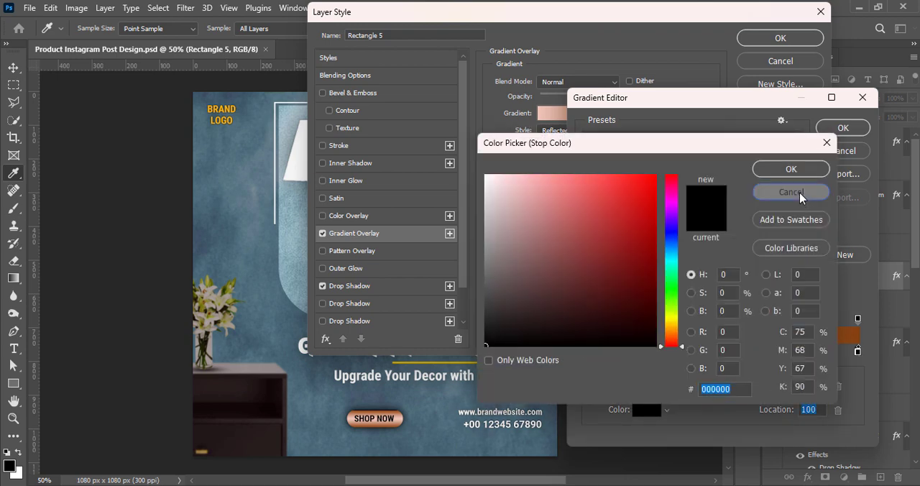
click(790, 196)
key(Delete)
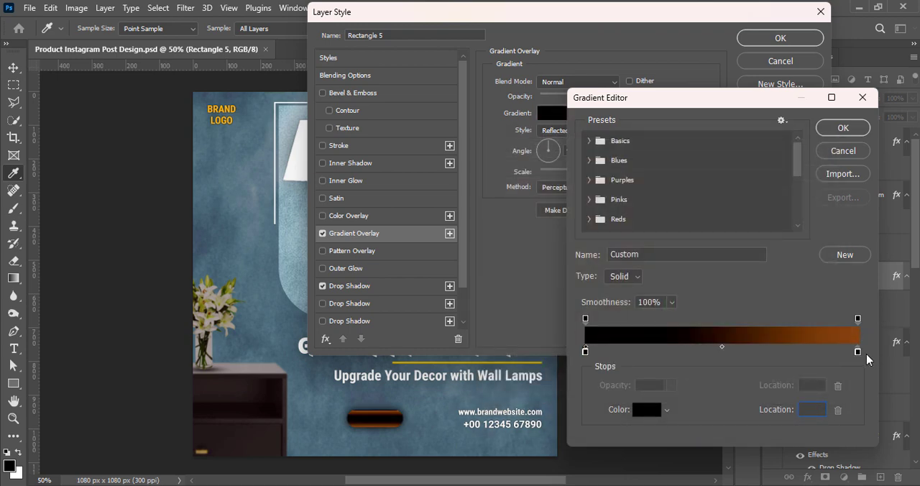
double_click(586, 352)
drag(498, 192, 493, 173)
click(807, 171)
click(857, 352)
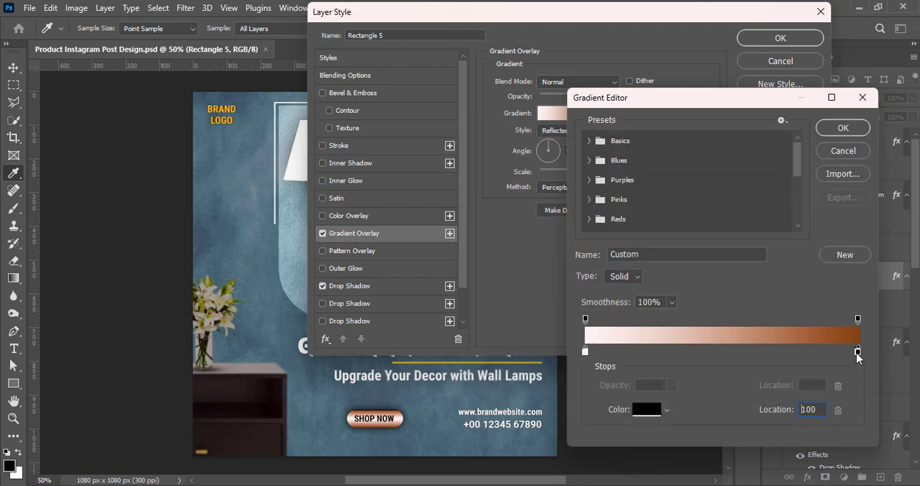
double_click(856, 351)
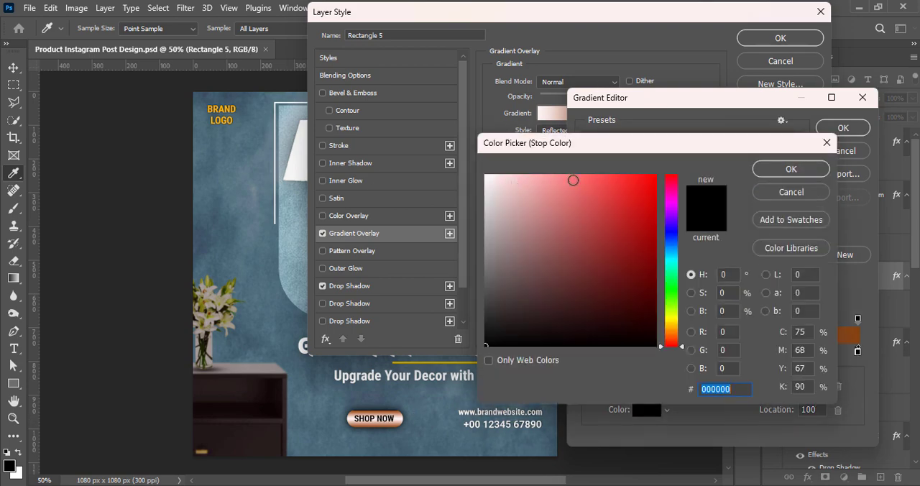
click(671, 336)
click(571, 176)
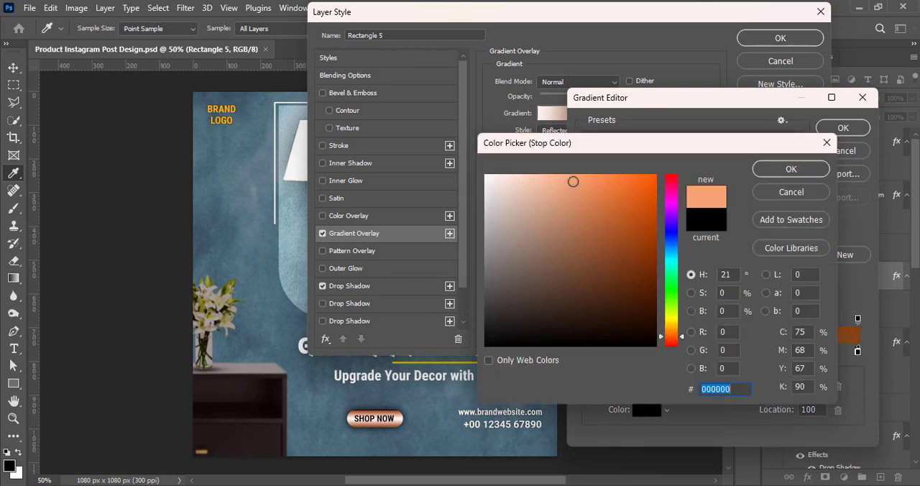
click(778, 194)
click(852, 154)
click(768, 64)
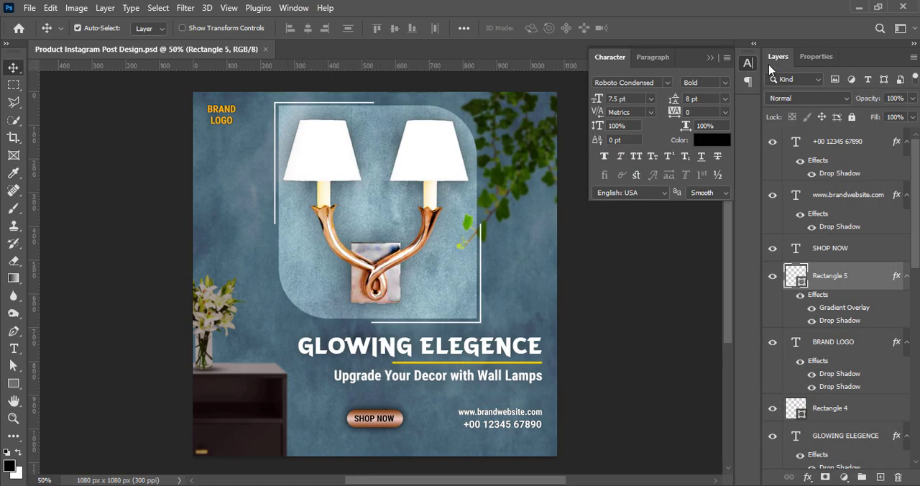
click(641, 267)
Change the end stop of the SHOP NOW pill's gradient overlay to orange f0812c and apply the layer style.
right_click(793, 281)
click(770, 12)
drag(561, 15, 619, 10)
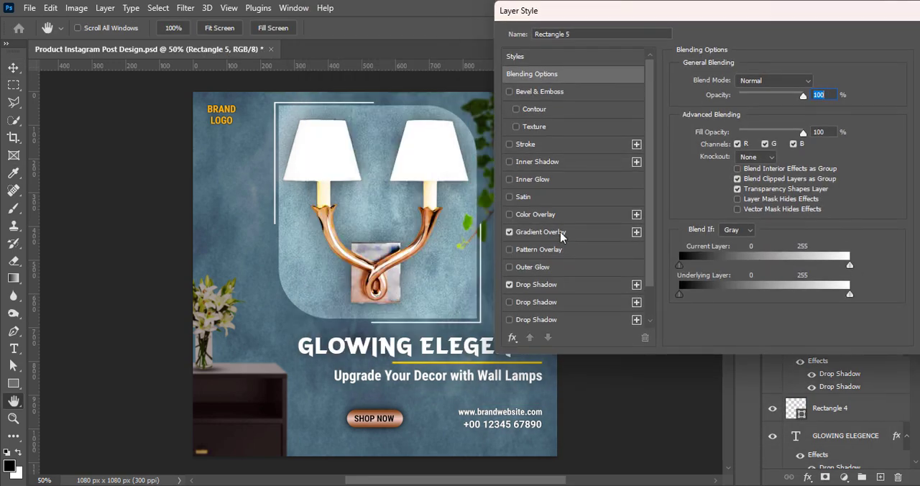
click(540, 231)
click(760, 113)
double_click(857, 350)
click(627, 208)
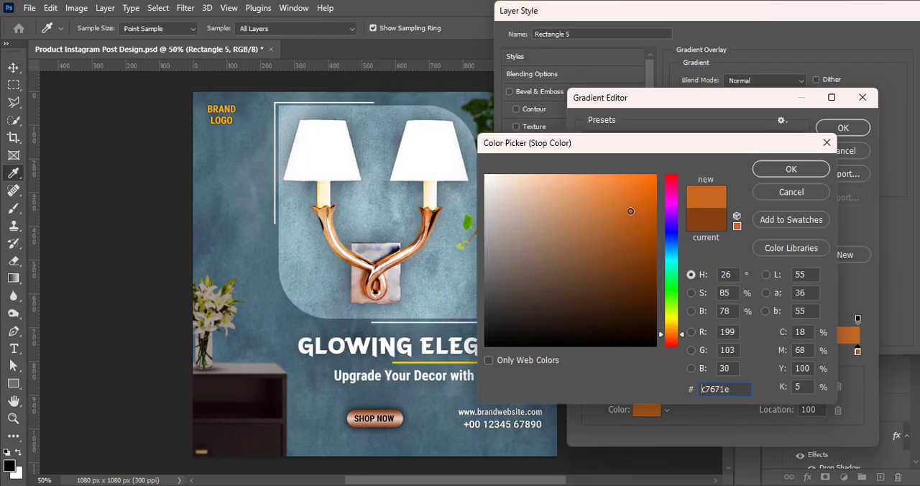
drag(626, 208, 624, 185)
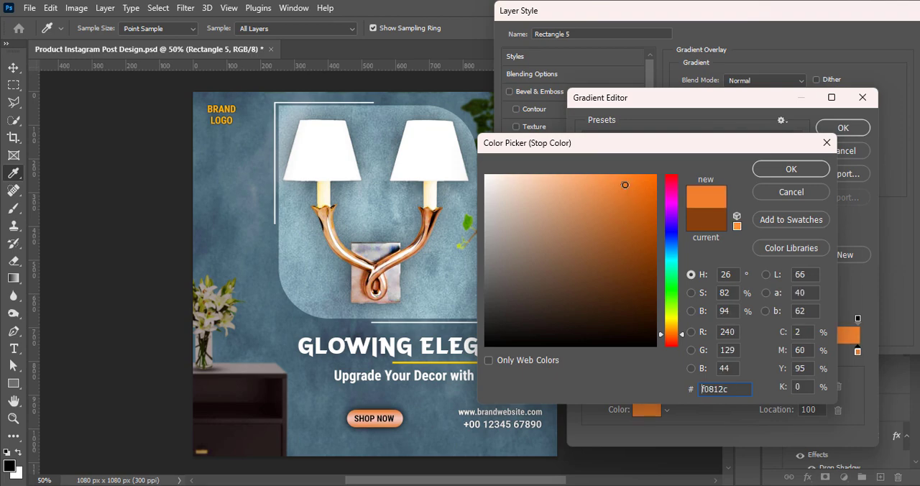
click(791, 169)
click(842, 128)
click(886, 62)
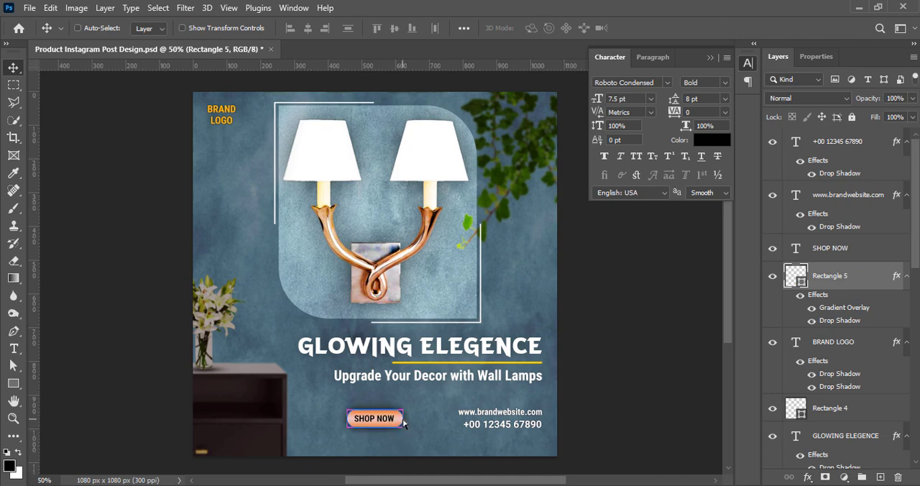
Widen the SHOP NOW pill slightly on both sides and save the document.
key(ctrl+t)
mouse_move(403, 420)
mouse_down()
mouse_move(412, 420)
mouse_move(395, 423)
mouse_up()
click(658, 28)
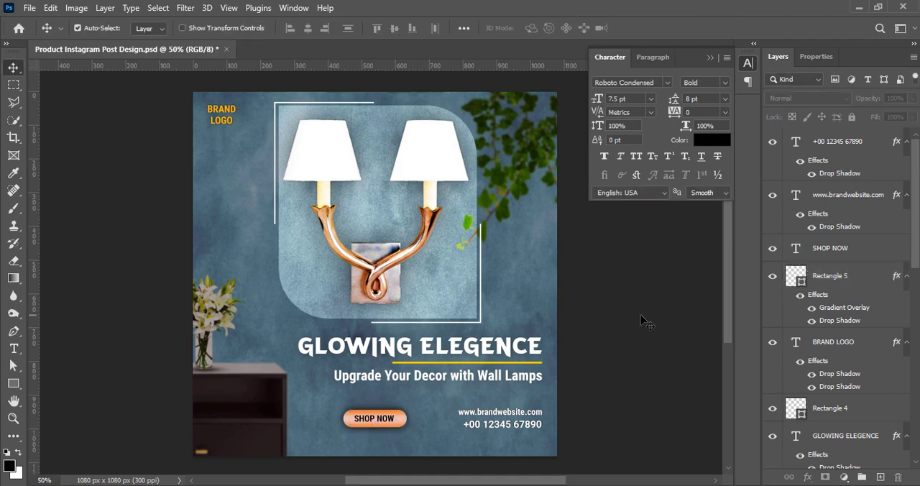
key(ctrl+s)
click(227, 113)
click(662, 348)
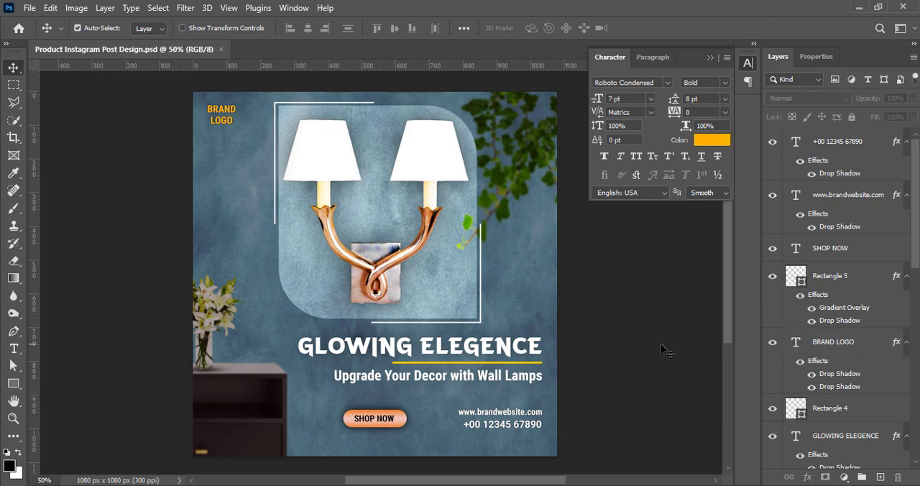
Delete the hidden Layer 3 copy 2 beneath the leaves layer and save the document.
scroll(833, 302, down, 6)
click(833, 372)
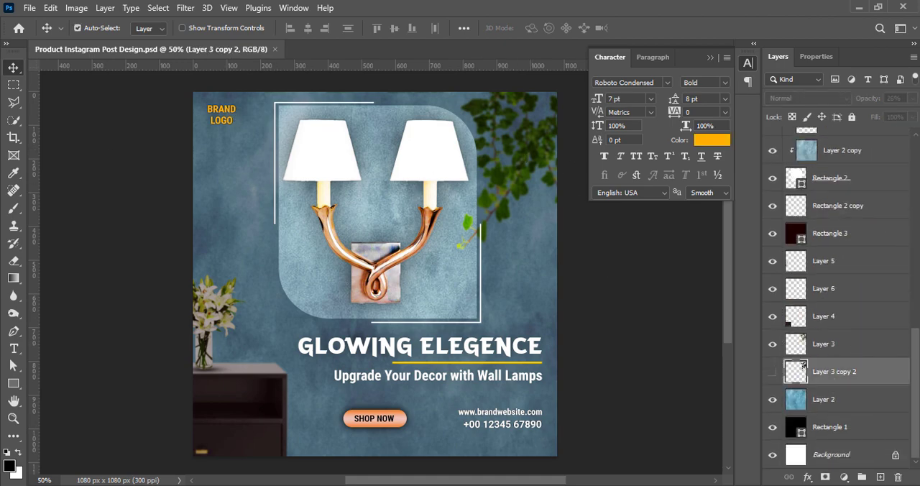
click(897, 478)
click(397, 194)
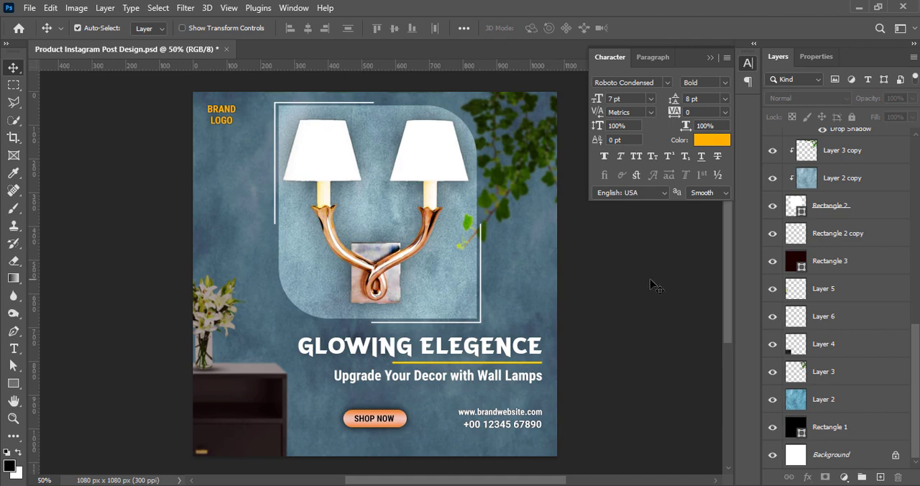
scroll(833, 323, up, 10)
click(655, 334)
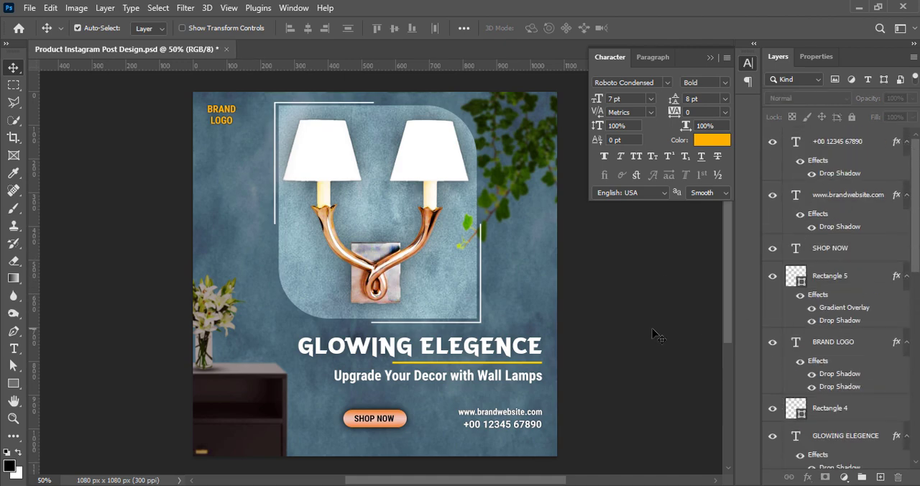
key(ctrl+s)
Duplicate the leaves on Layer 3 and place the copy directly beneath the original layer.
scroll(863, 287, down, 10)
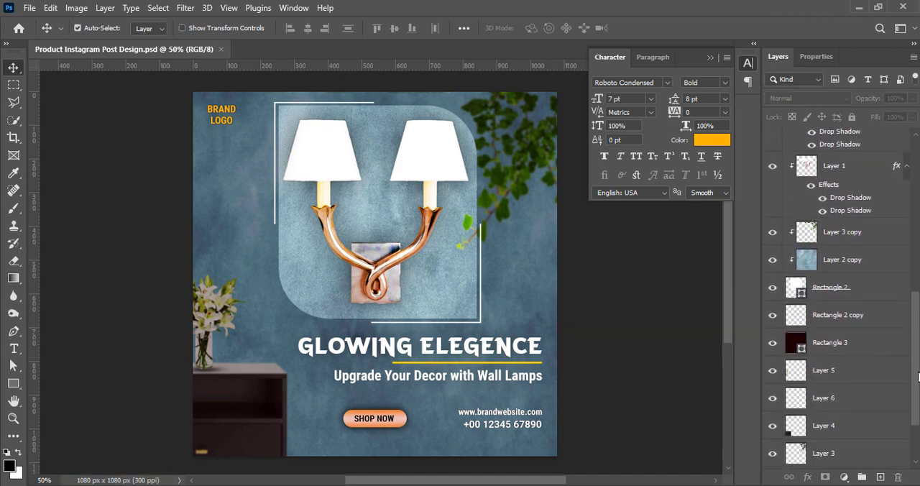
click(833, 371)
drag(851, 375, 852, 415)
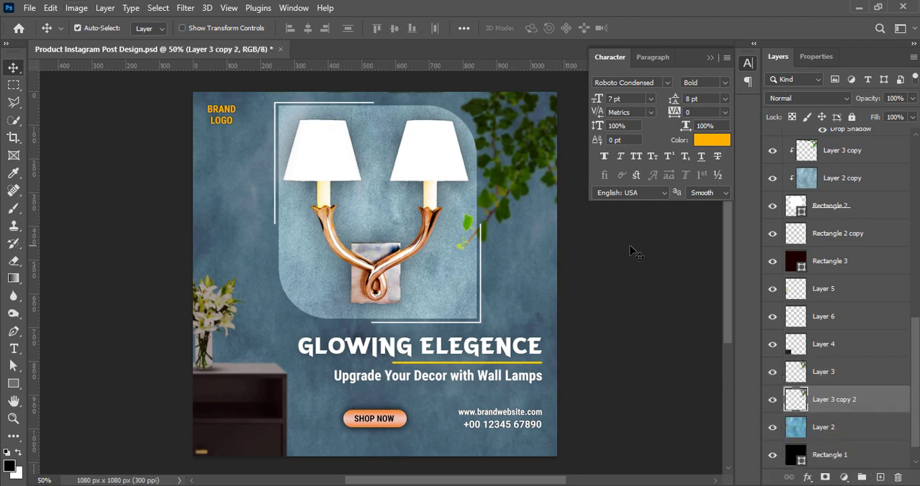
Darken the leaves copy to black with Hue/Saturation and lower its opacity to 26%.
click(77, 8)
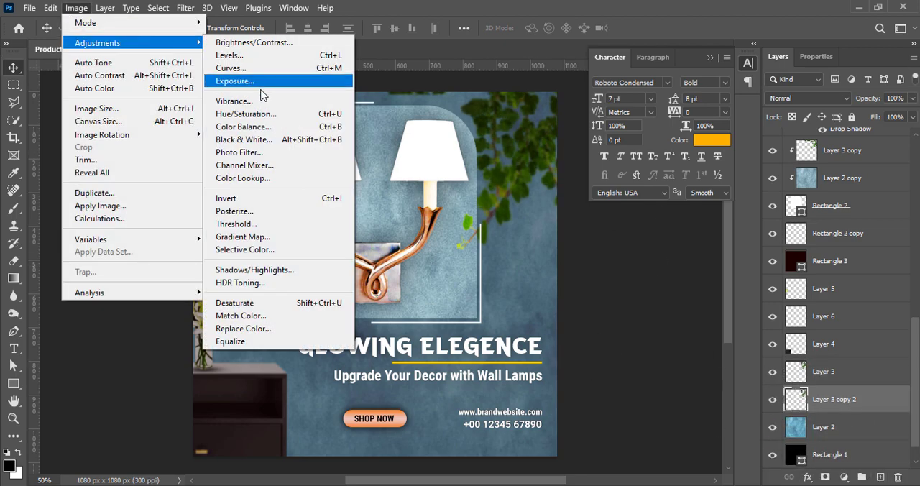
click(240, 112)
drag(742, 201, 651, 191)
click(900, 61)
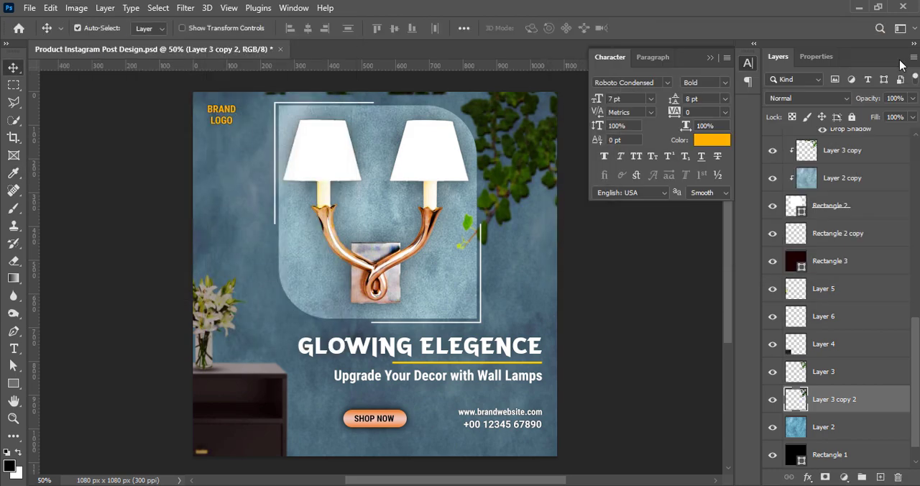
click(912, 97)
drag(913, 113, 870, 117)
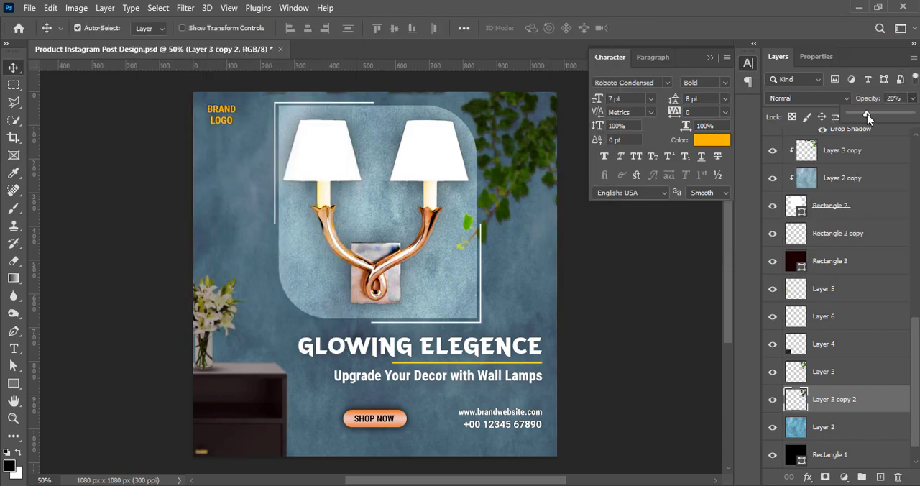
Soften the leaf shadow with a 1.9-pixel Gaussian Blur and reduce its layer opacity to 21%.
click(185, 8)
mouse_move(195, 177)
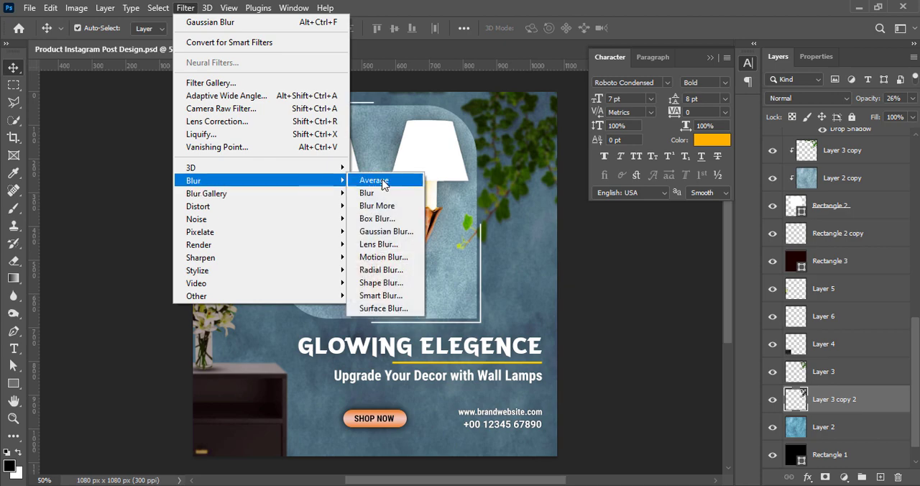
click(386, 234)
drag(664, 328, 666, 329)
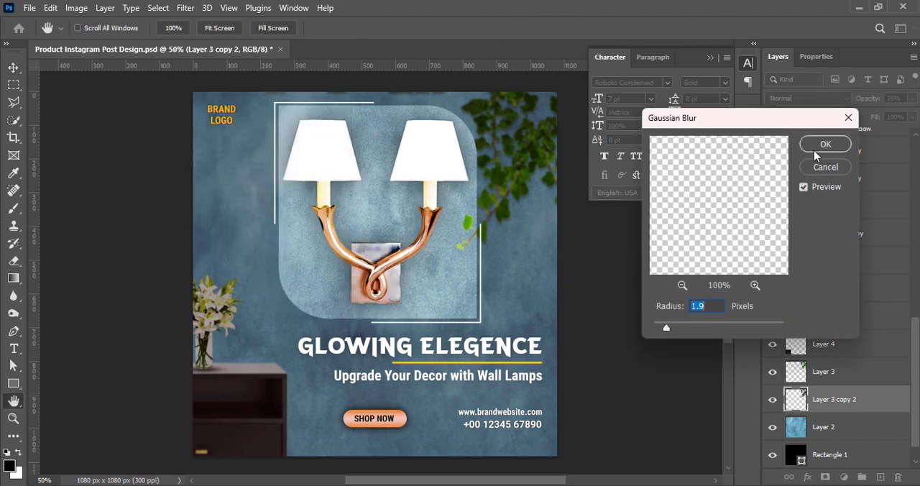
click(824, 146)
text(16)
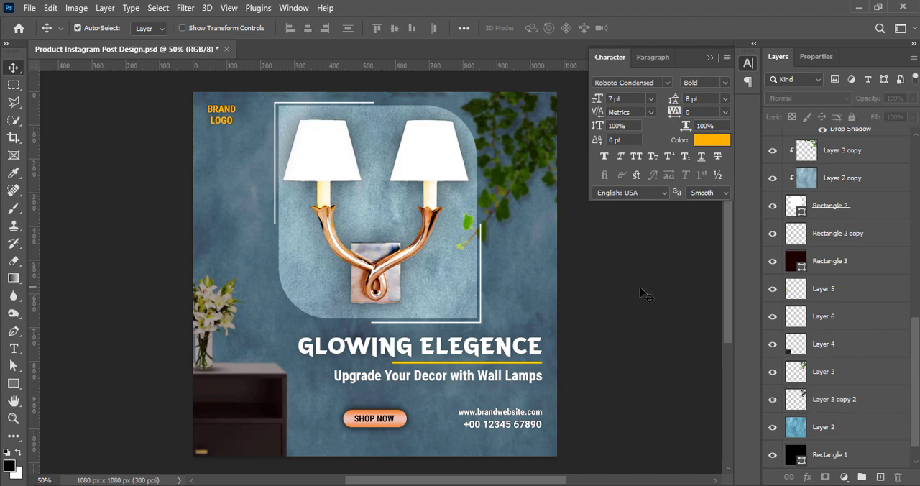
Clear the stray part of the leaf shadow along the poster's upper edge and remove the selection.
key(m)
drag(242, 92, 463, 122)
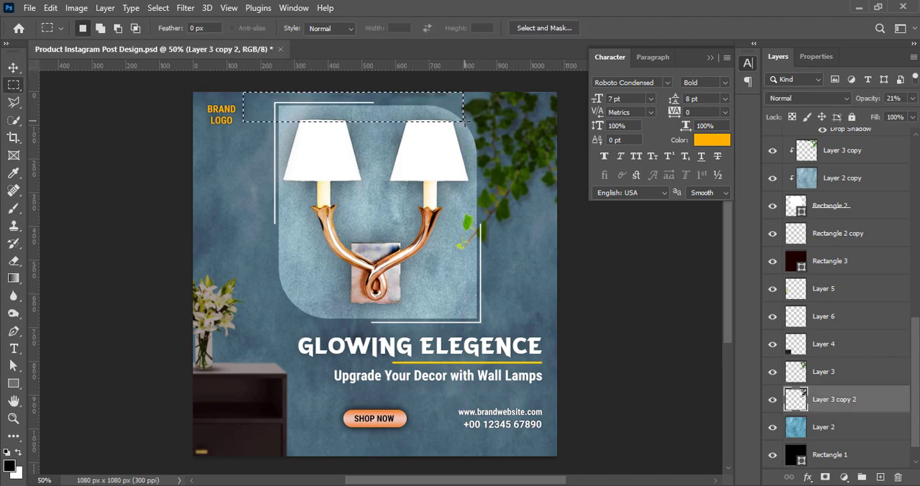
key(ctrl+d)
click(15, 69)
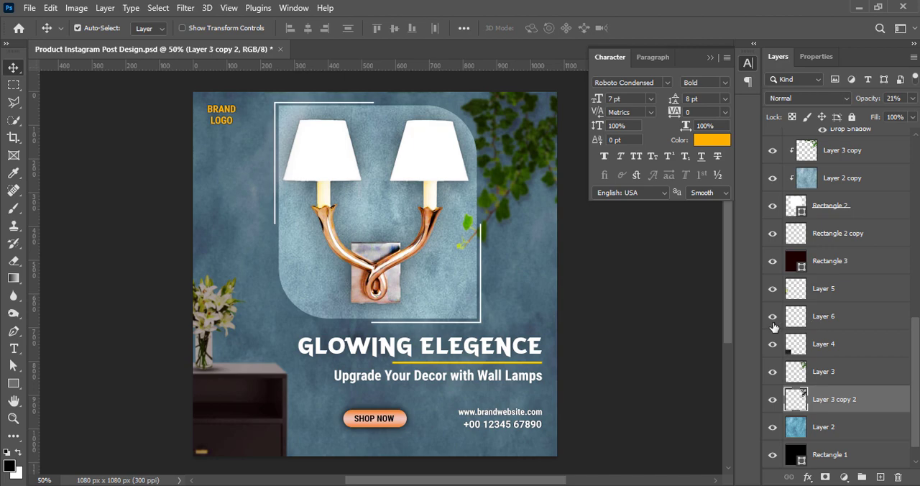
Duplicate the leaf shadow into the frame's clipped layers below Layer 3 copy, set its opacity to 40% and save the document.
key(ctrl+j)
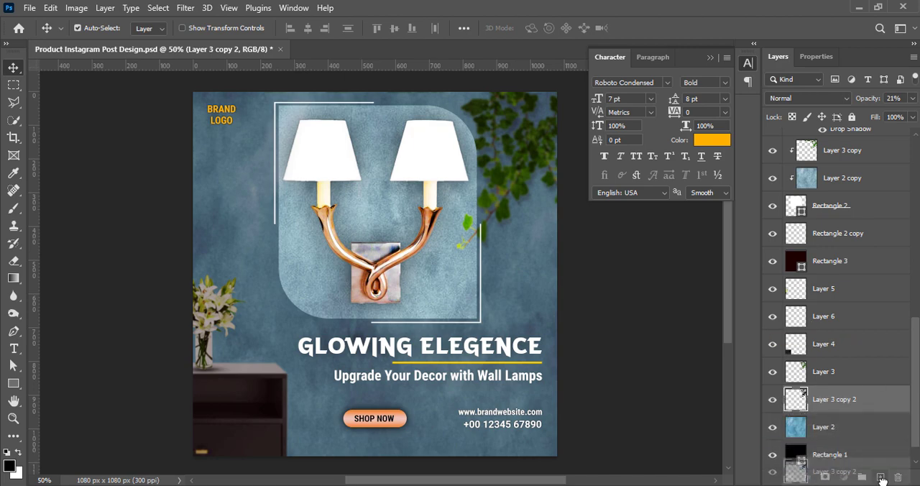
drag(845, 168, 845, 165)
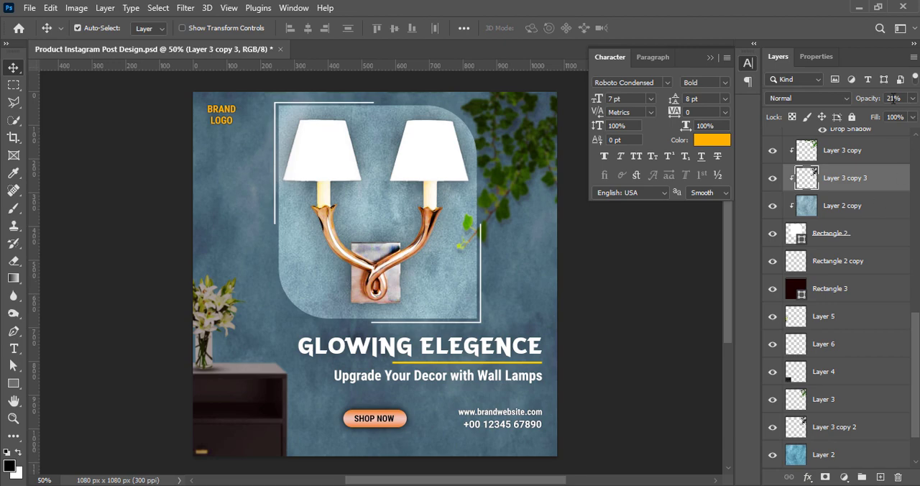
text(30)
key(Return)
text(3340)
click(620, 321)
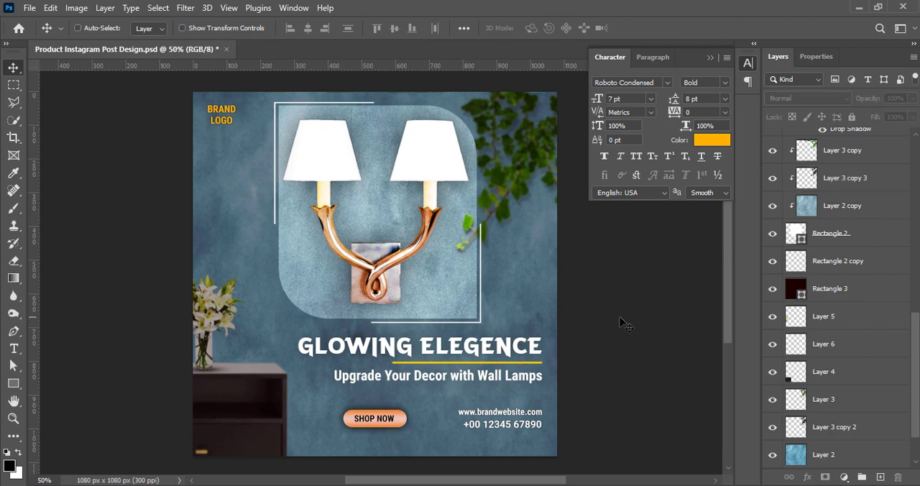
key(ctrl+s)
Change the phone number's text color to golden yellow ffd200.
double_click(507, 427)
click(704, 141)
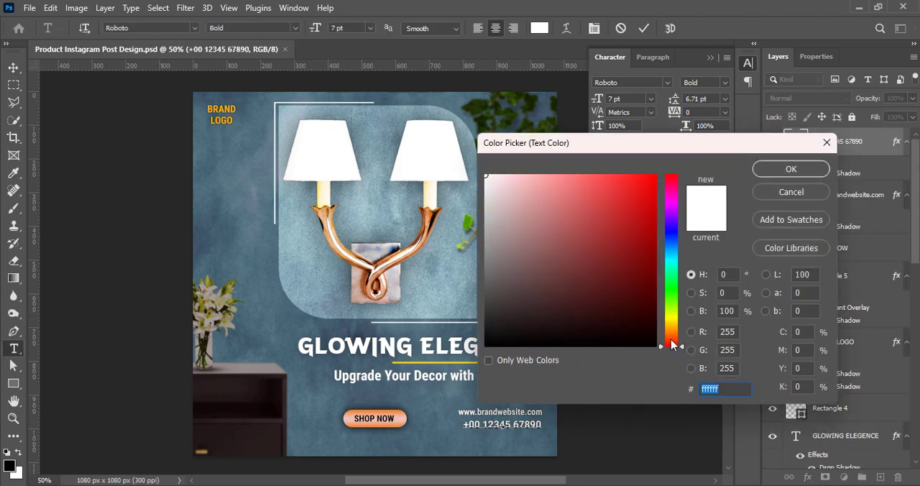
drag(672, 345, 670, 323)
click(655, 175)
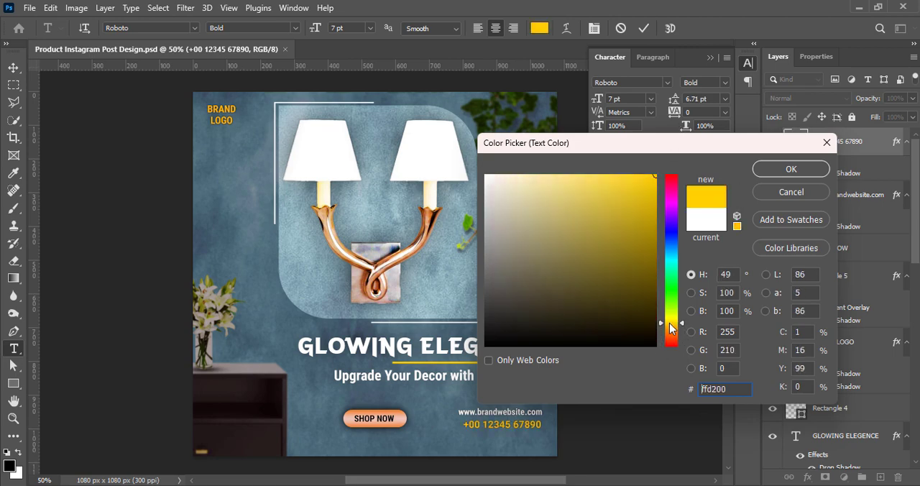
click(790, 168)
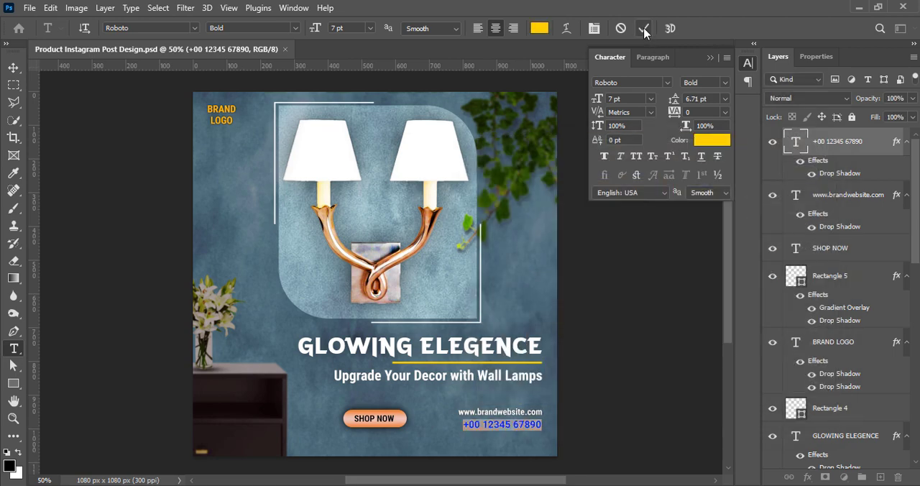
Set the phone number's tracking to 50 and realign it beneath the website line.
click(725, 112)
click(708, 246)
key(ctrl+Return)
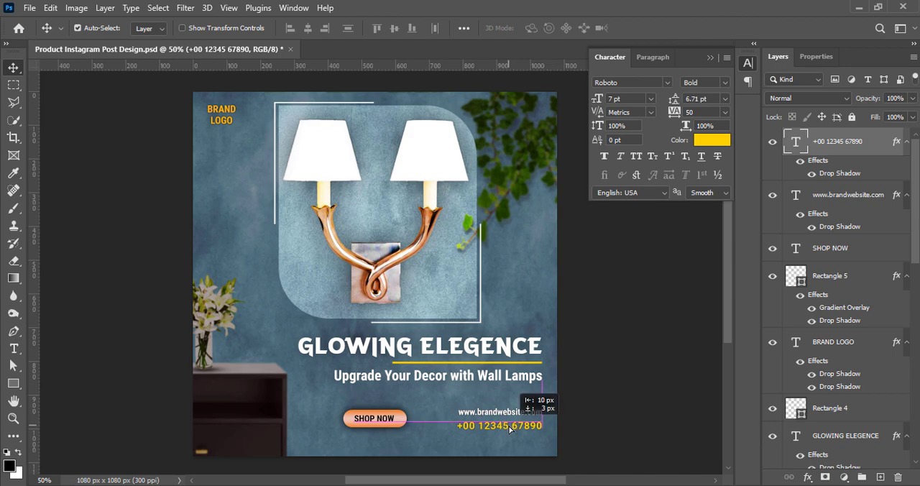
click(637, 403)
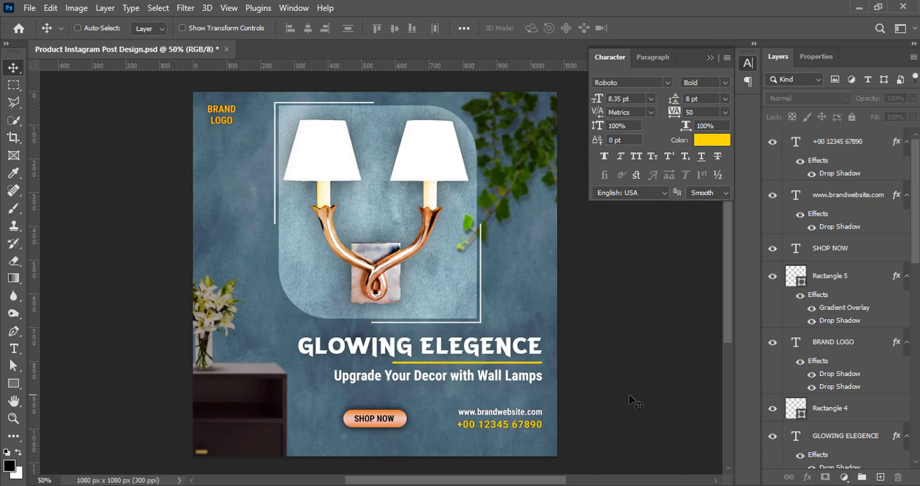
Move the phone number above the website line, shift both lines down together, and save the document.
drag(521, 428, 521, 407)
ctrl+click(842, 203)
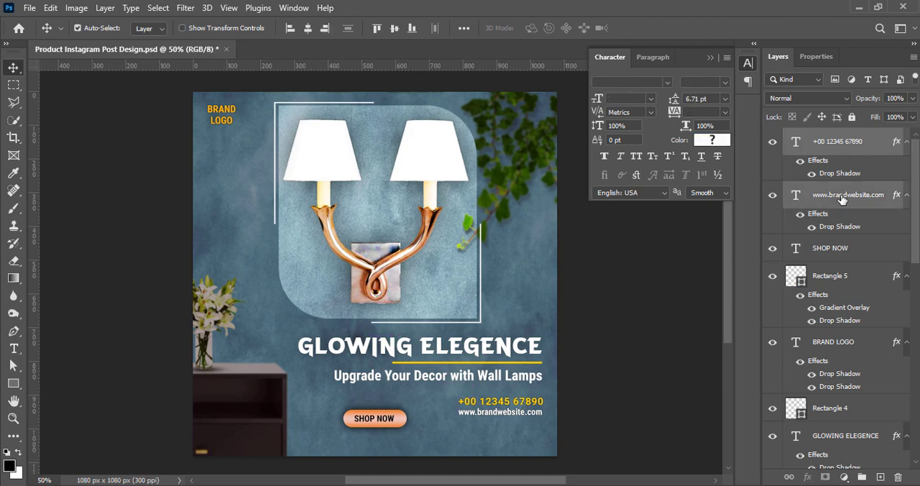
key(shift+Down)
key(shift+Down)
key(shift+Down)
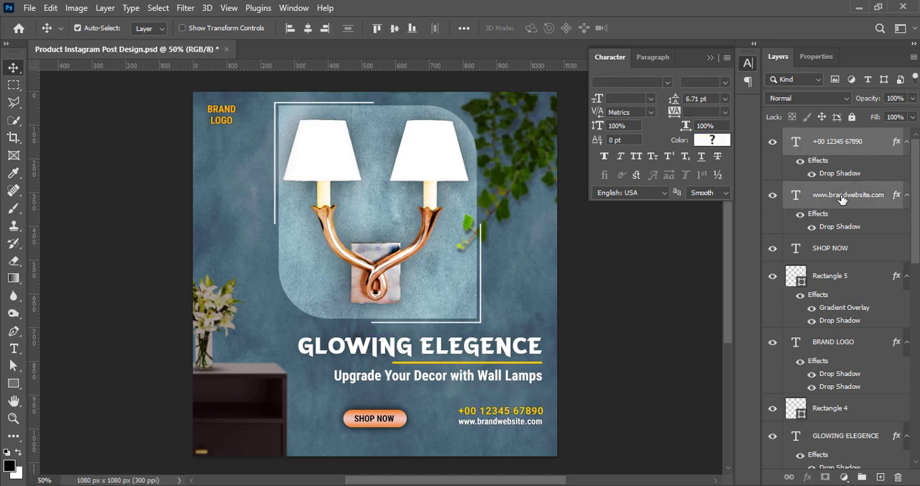
click(639, 323)
key(ctrl+s)
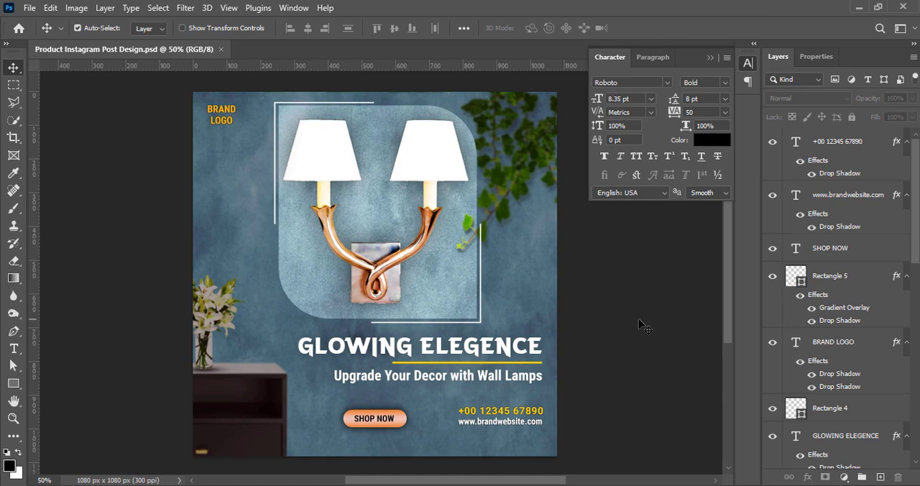
Move the website line beneath the SHOP NOW button and lower the phone number to the same baseline.
drag(496, 424, 372, 439)
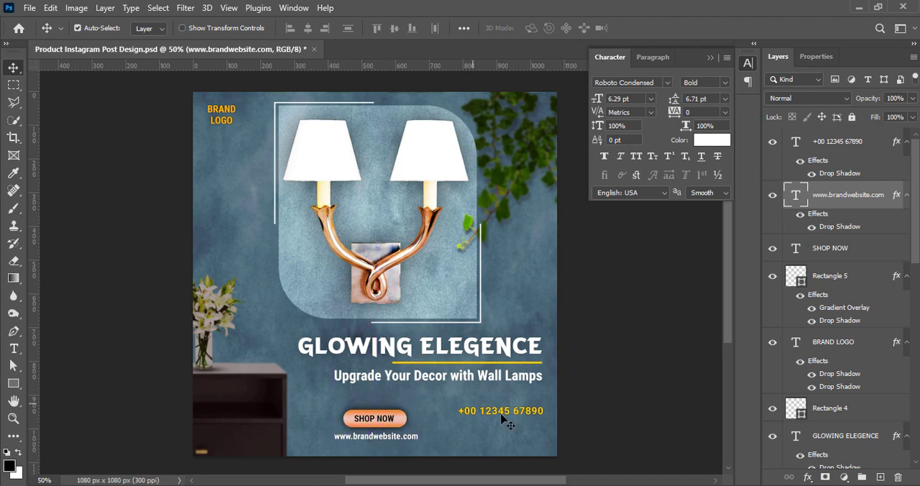
mouse_move(503, 418)
mouse_down()
mouse_move(511, 438)
mouse_move(497, 432)
mouse_up()
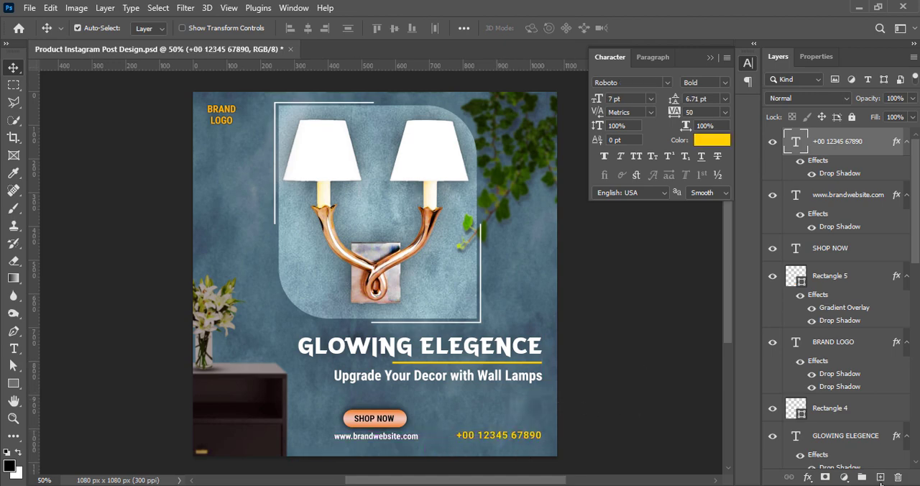
Duplicate the website line above the phone number, change its text to "Call For More Details:" and align it with the number's right end.
drag(400, 439, 519, 425)
double_click(501, 418)
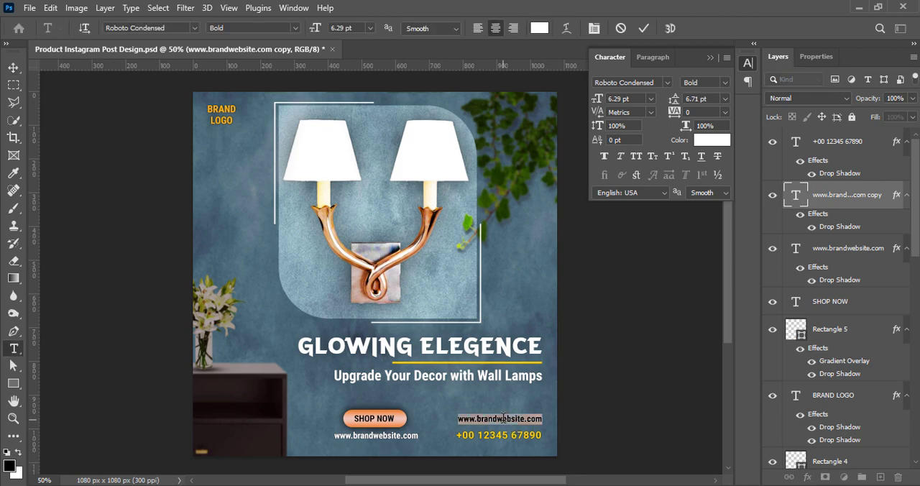
key(BackSpace)
text(Call For More)
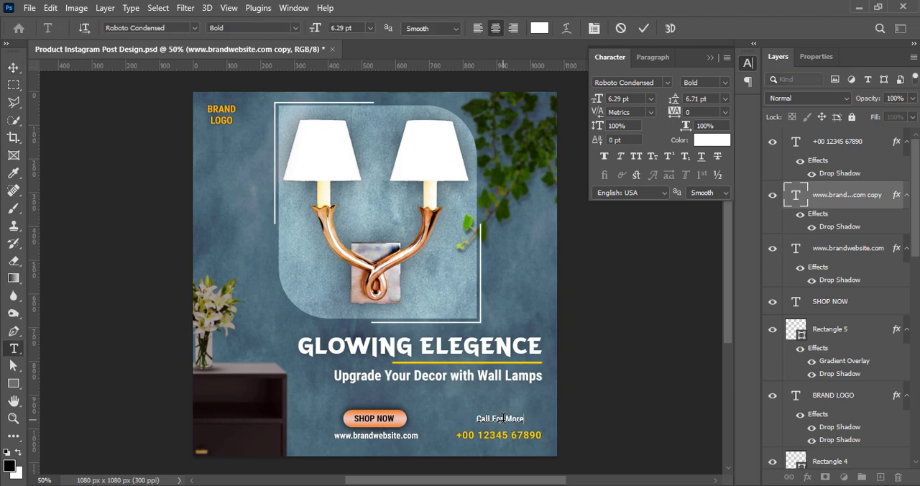
text( Details:)
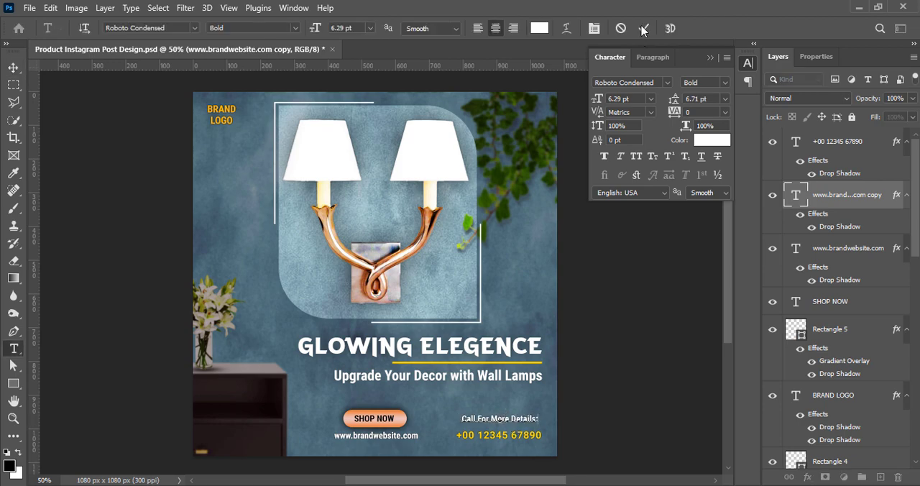
click(644, 29)
key(v)
drag(522, 416, 525, 427)
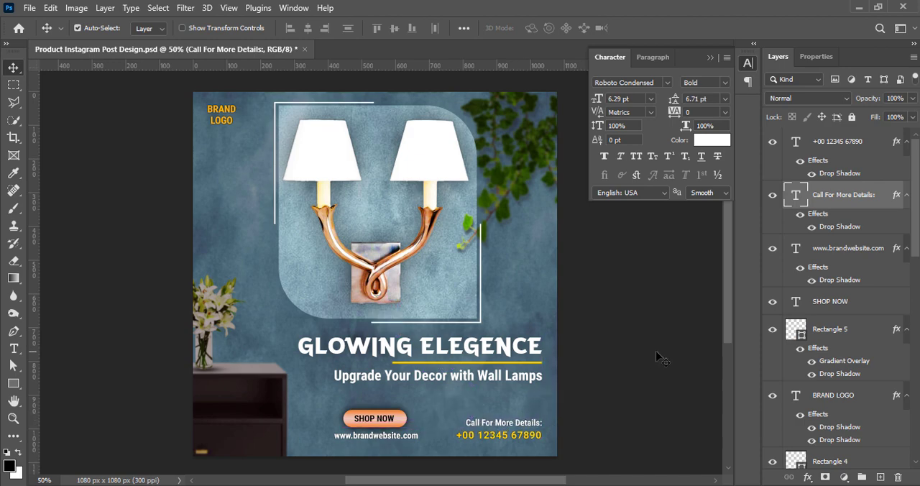
Set the website line's font size to 6 pt.
click(399, 438)
click(650, 98)
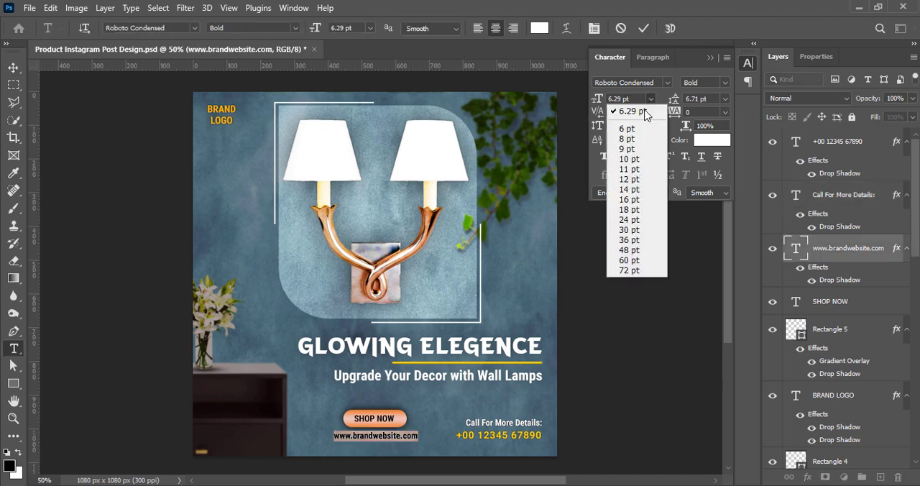
click(624, 129)
click(644, 28)
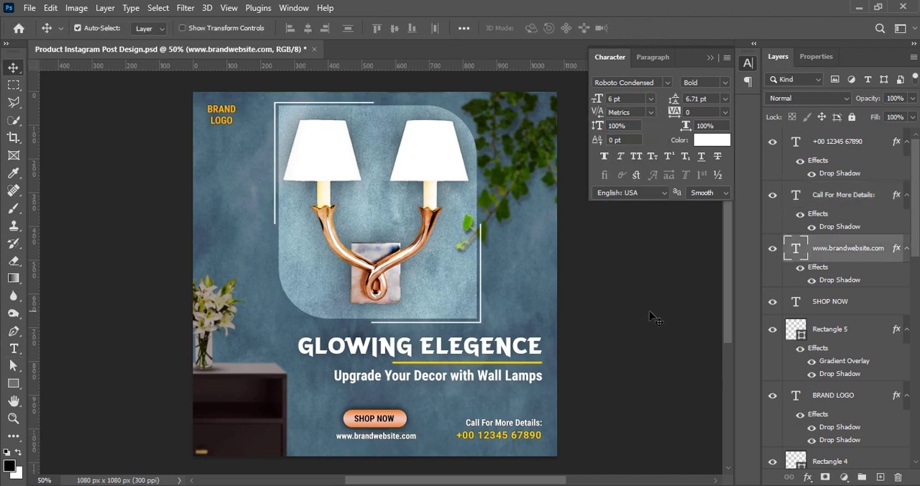
Set the website line's font size to 5 pt and save the document.
double_click(375, 435)
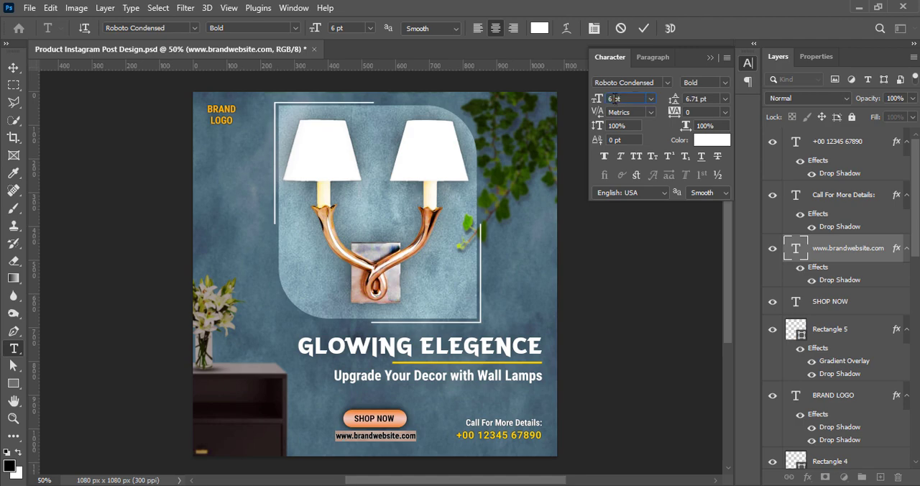
drag(614, 98, 597, 101)
text(5)
key(Return)
click(643, 29)
click(623, 363)
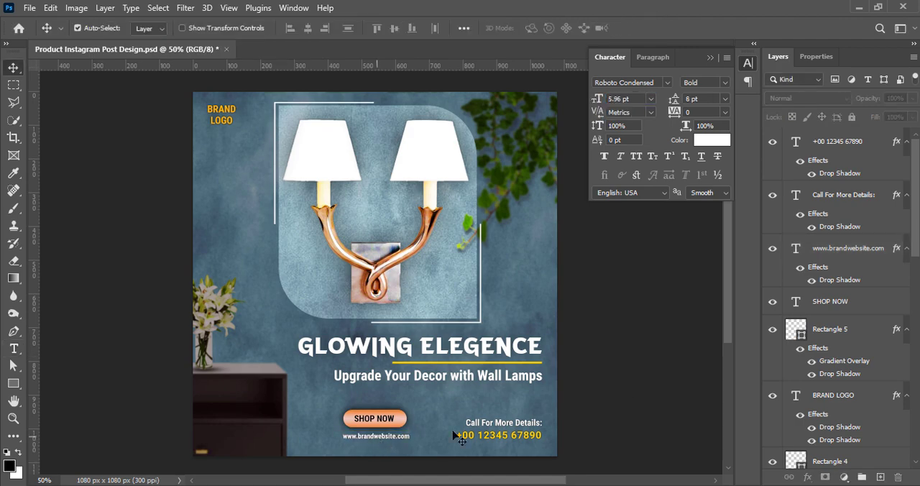
key(ctrl+z)
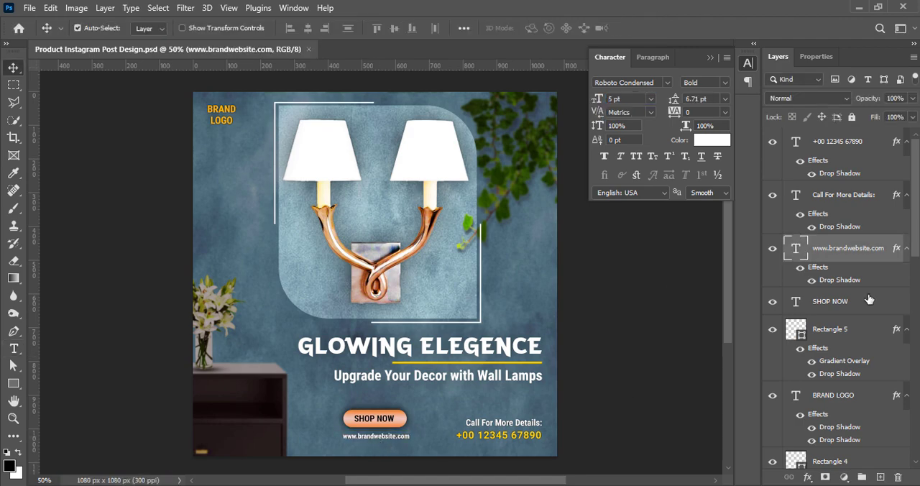
Move the SHOP NOW text, its button shape and the website line together leftward to align with the headline's left edge.
ctrl+click(834, 302)
key(ctrl+t)
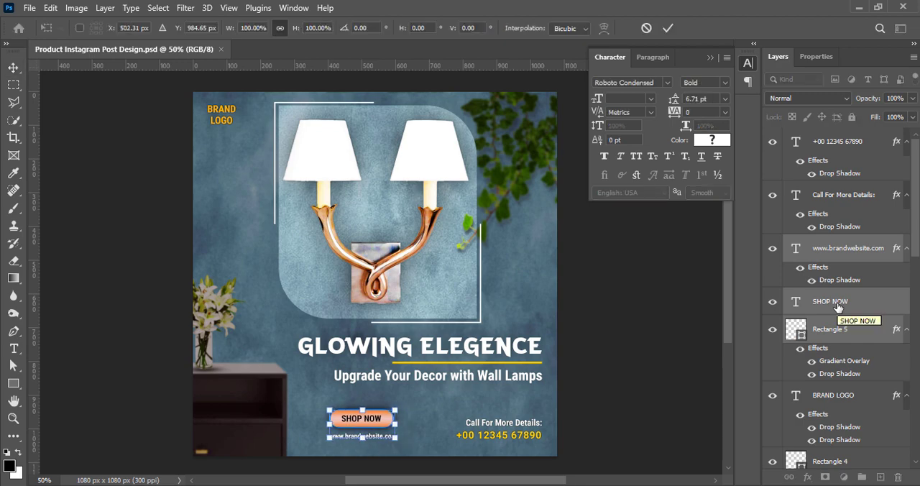
key(shift+Left)
key(shift+Left)
key(shift+Left)
key(shift+Left)
key(shift+Left)
key(shift+Left)
key(shift+Left)
key(shift+Left)
key(Left)
key(Left)
key(Left)
key(Left)
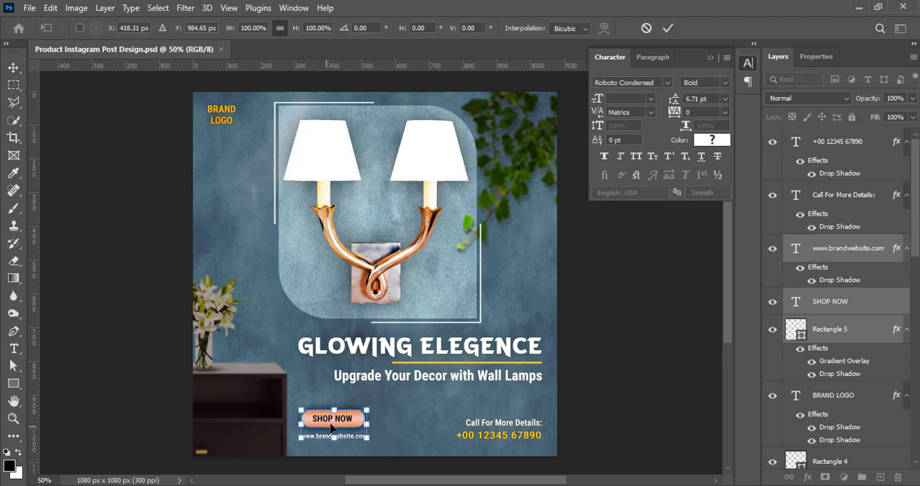
drag(330, 427, 327, 427)
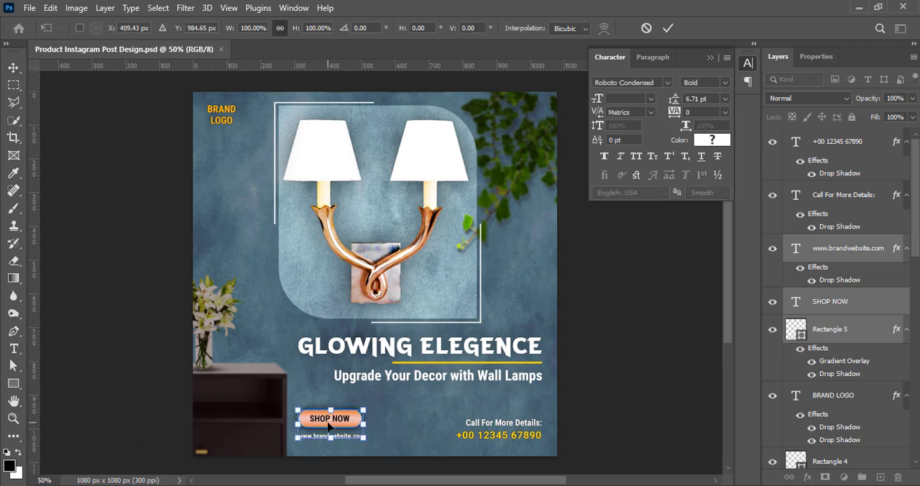
click(668, 28)
click(639, 313)
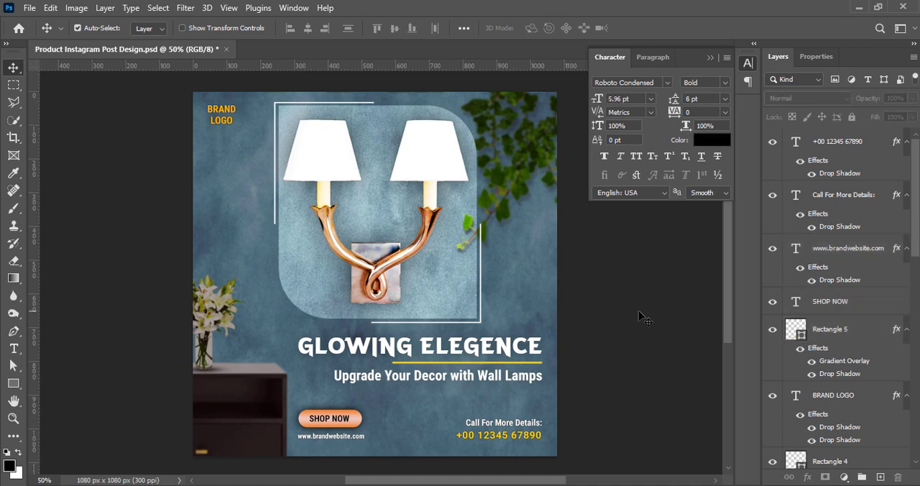
Set the "Call For More Details:" line's font size to 6 pt and save the document.
click(502, 424)
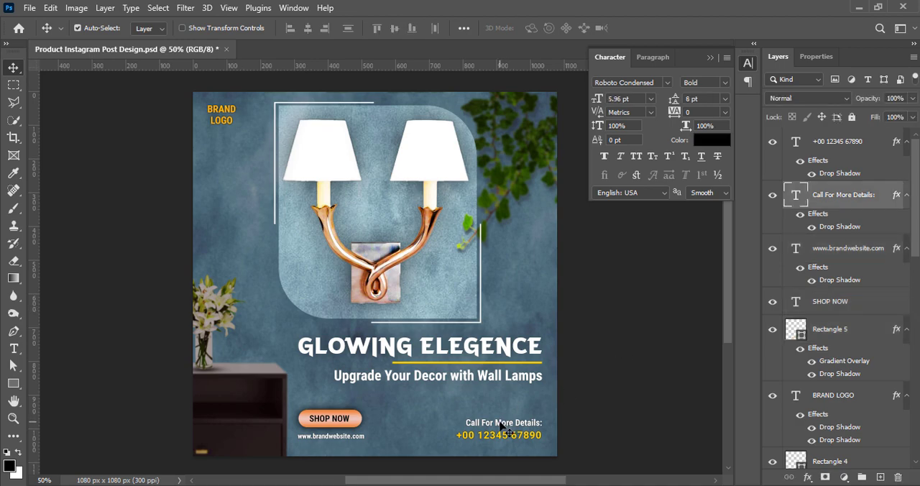
double_click(501, 423)
click(650, 99)
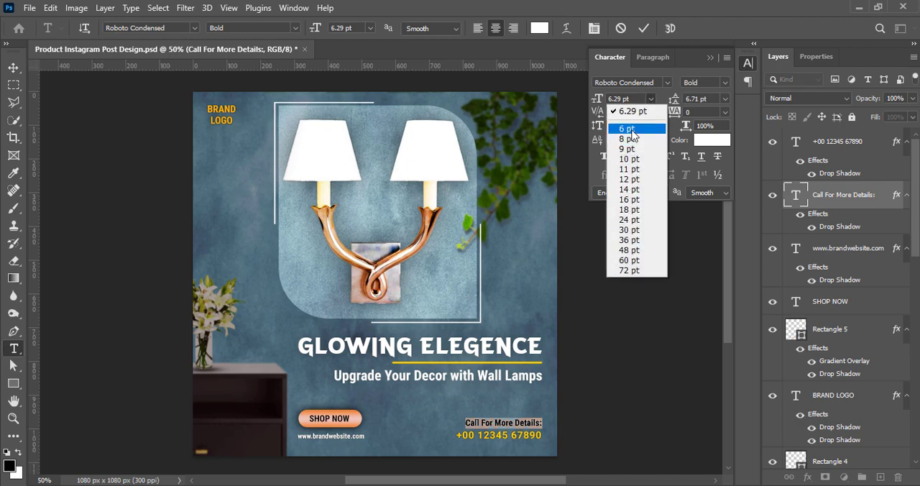
click(631, 129)
click(644, 29)
click(621, 376)
key(ctrl+s)
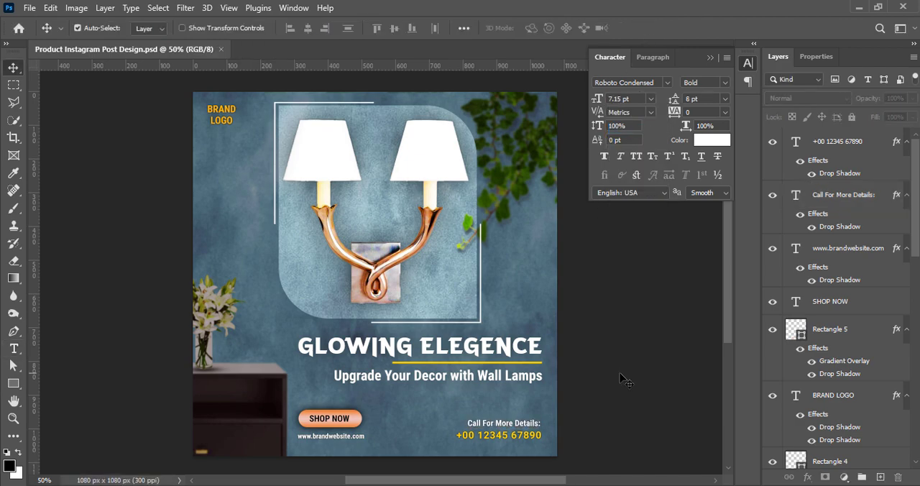
Paste the white phone icon, scale it down and place it just left of the phone number.
key(ctrl+v)
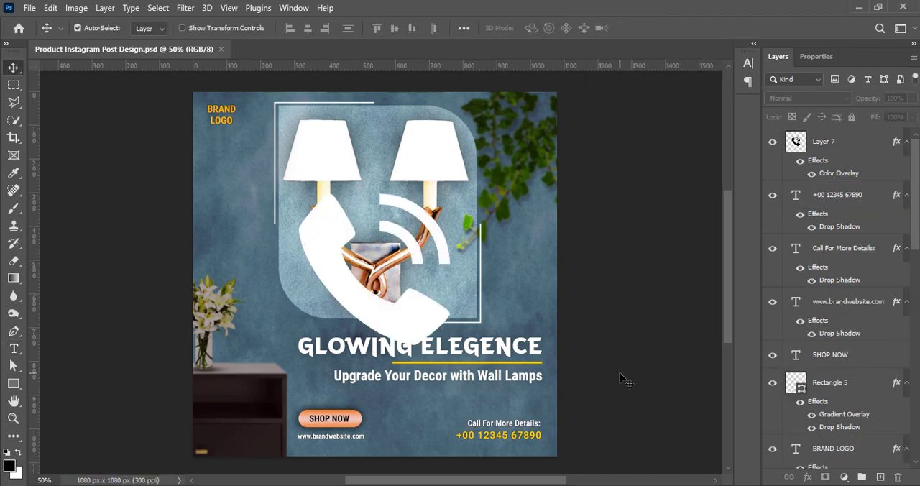
click(830, 149)
key(ctrl+t)
drag(300, 195, 389, 284)
drag(425, 319, 430, 417)
drag(393, 379, 440, 428)
key(Return)
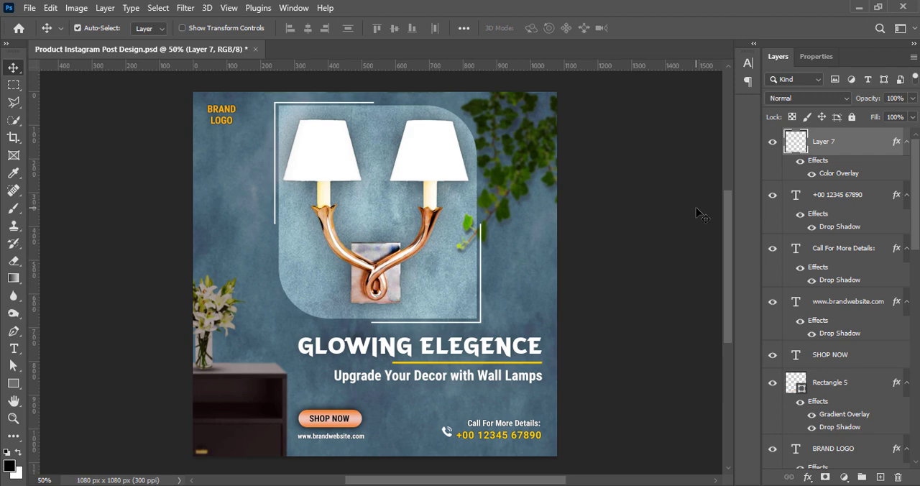
Enlarge the phone icon slightly so it spans the two contact lines.
key(ctrl+t)
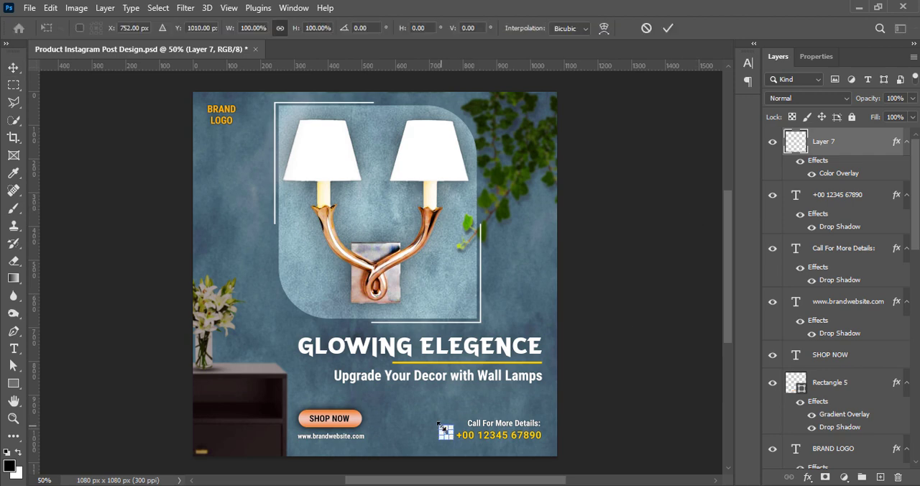
drag(442, 426, 439, 423)
click(671, 31)
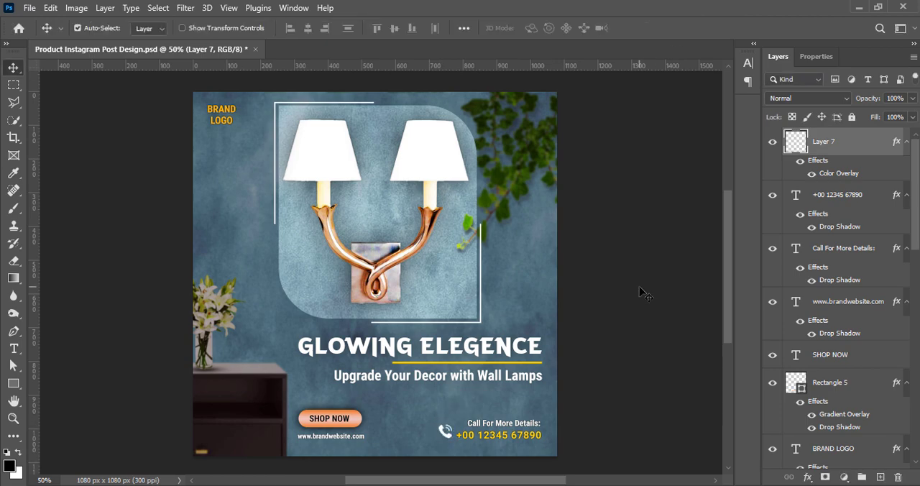
click(639, 290)
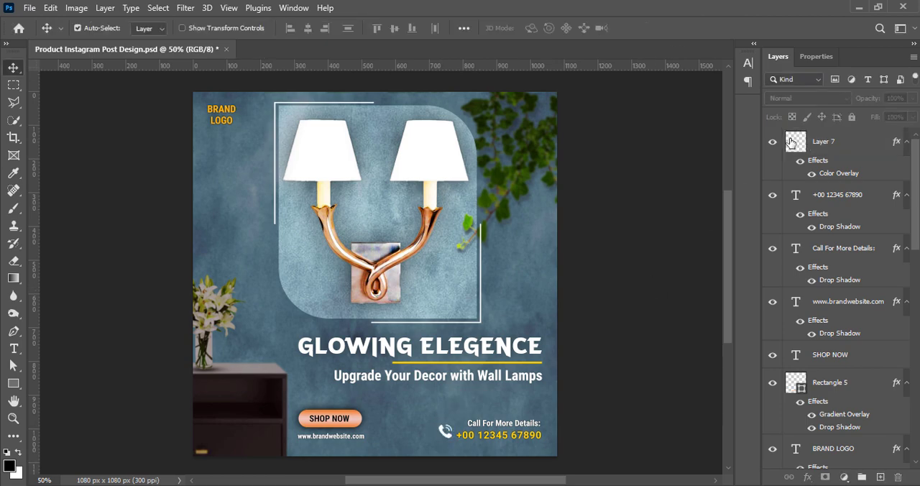
Add a black drop shadow with a size of 6 px to the phone icon.
right_click(792, 143)
click(790, 146)
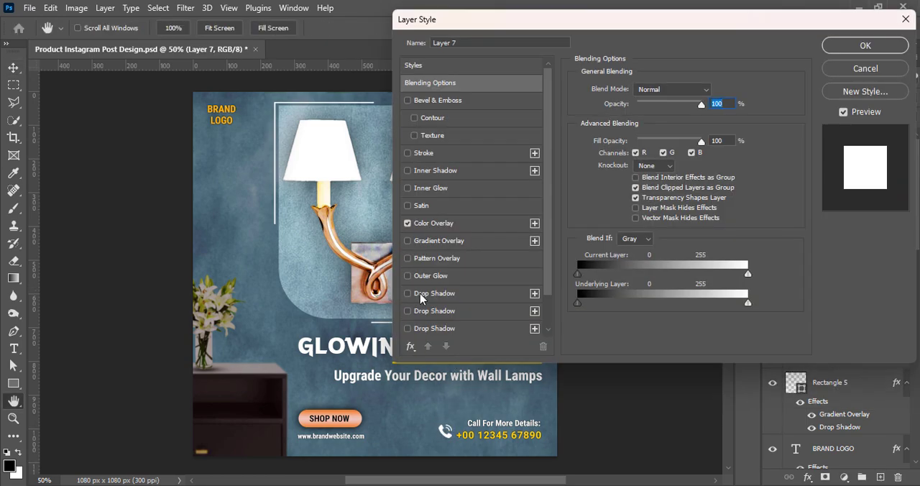
click(408, 293)
click(431, 293)
drag(626, 180, 629, 180)
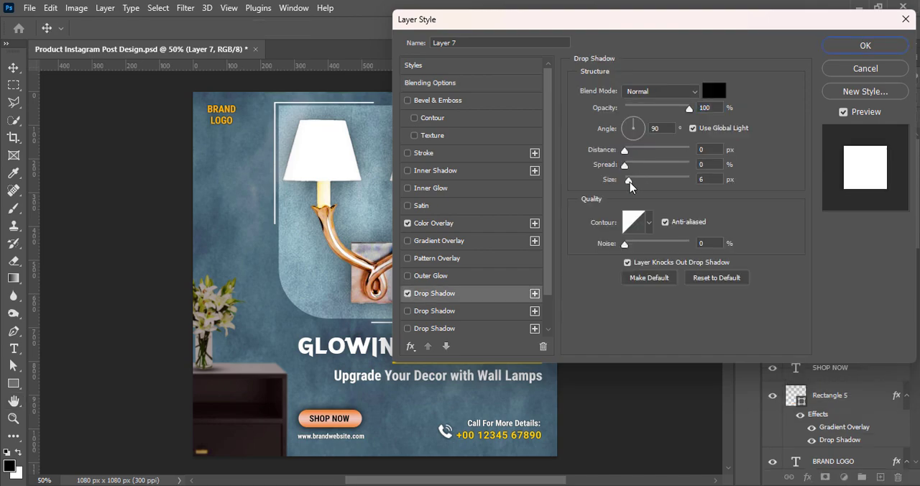
key(Return)
Change the phone icon's Color Overlay to the golden yellow sampled from the phone number.
double_click(793, 146)
click(433, 223)
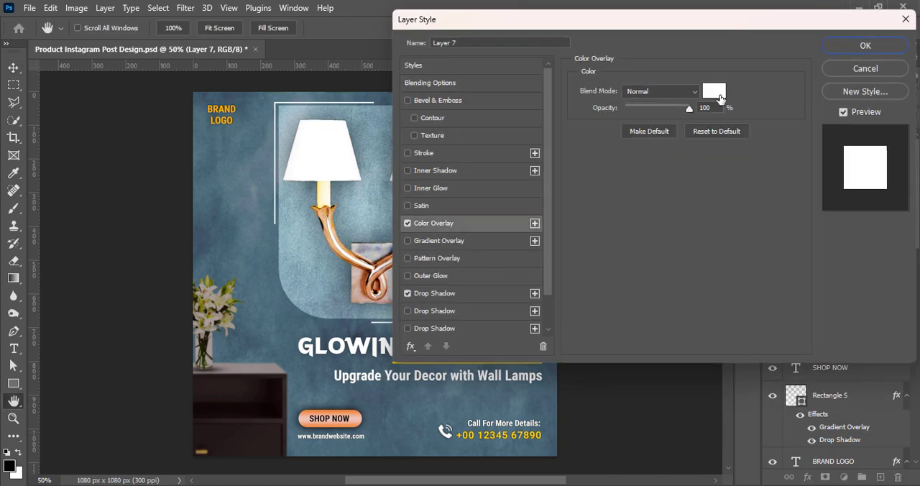
click(713, 90)
click(537, 431)
click(790, 169)
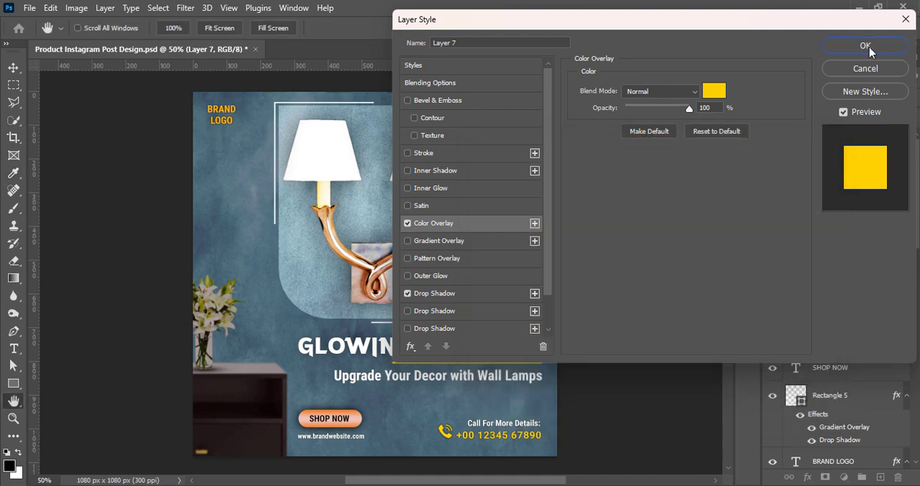
click(865, 46)
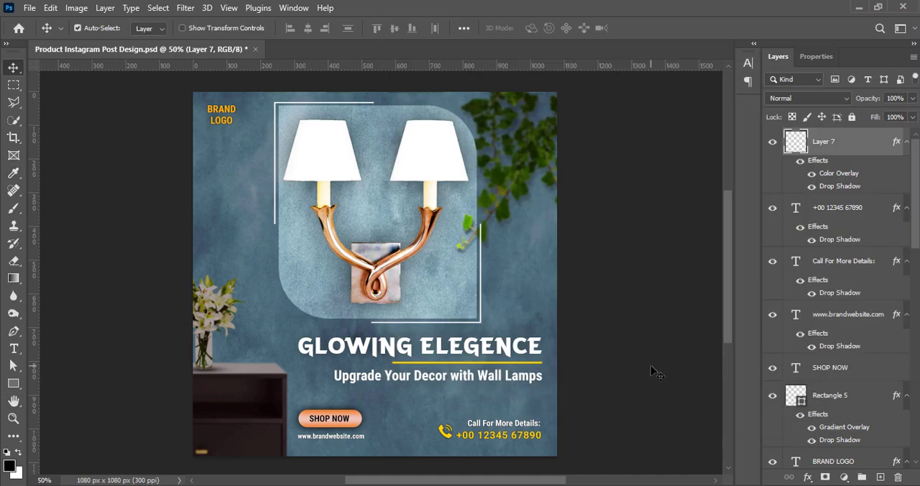
Revise the size of the phone icon's drop shadow.
double_click(803, 146)
click(460, 295)
double_click(699, 180)
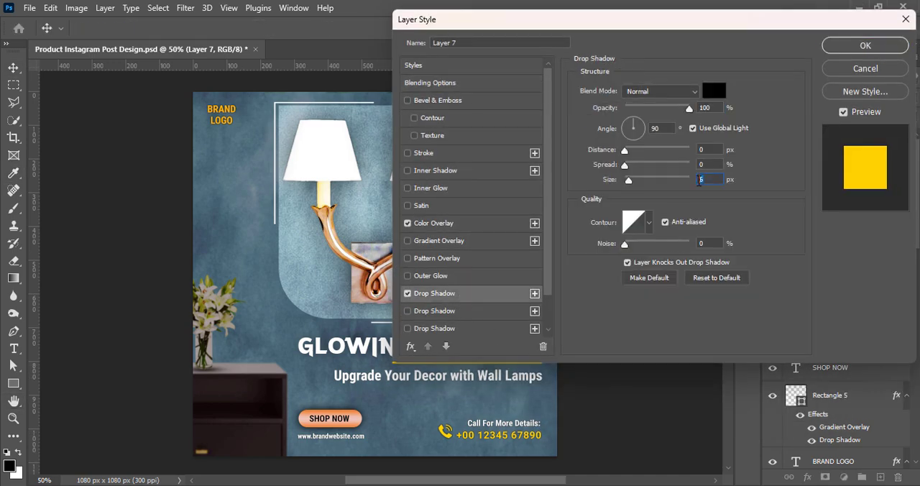
click(865, 45)
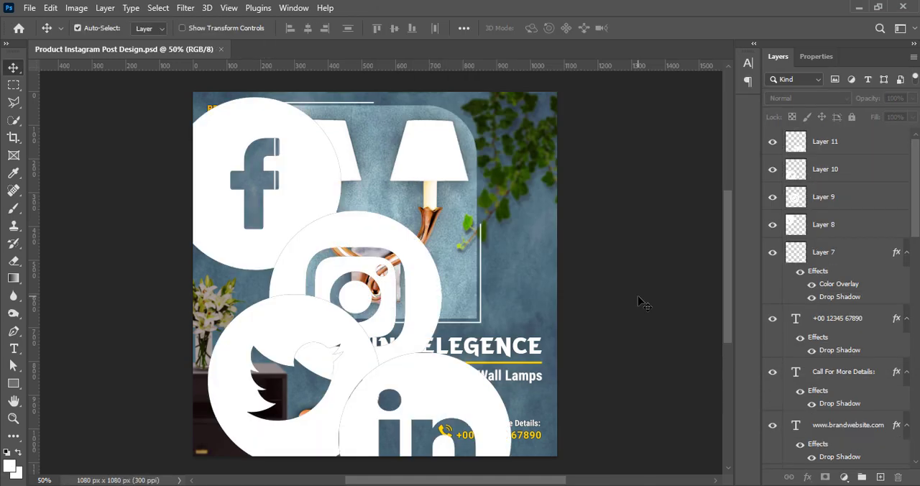
Scale the Facebook icon down to a small badge and place it near the poster's right edge below the leaves.
click(312, 193)
key(ctrl+t)
drag(168, 182, 309, 182)
drag(321, 181, 531, 247)
click(667, 29)
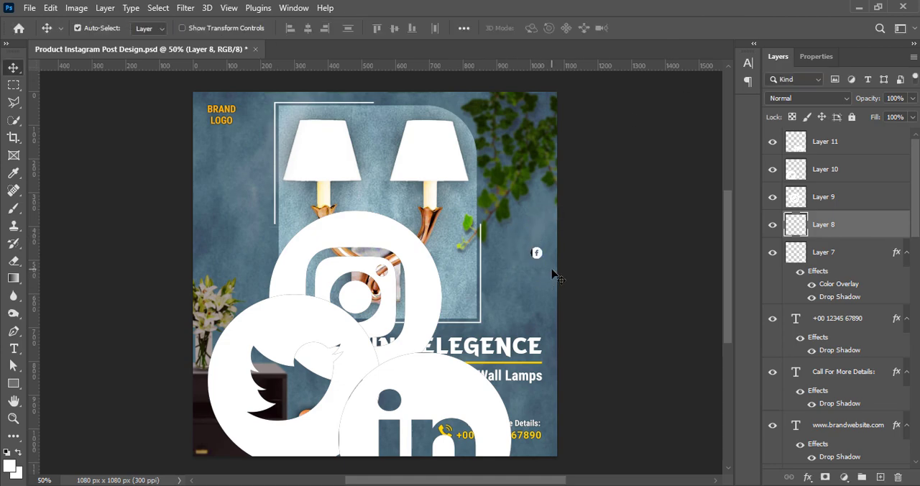
Apply a white Color Overlay to the small Facebook icon.
right_click(799, 224)
click(647, 229)
click(433, 223)
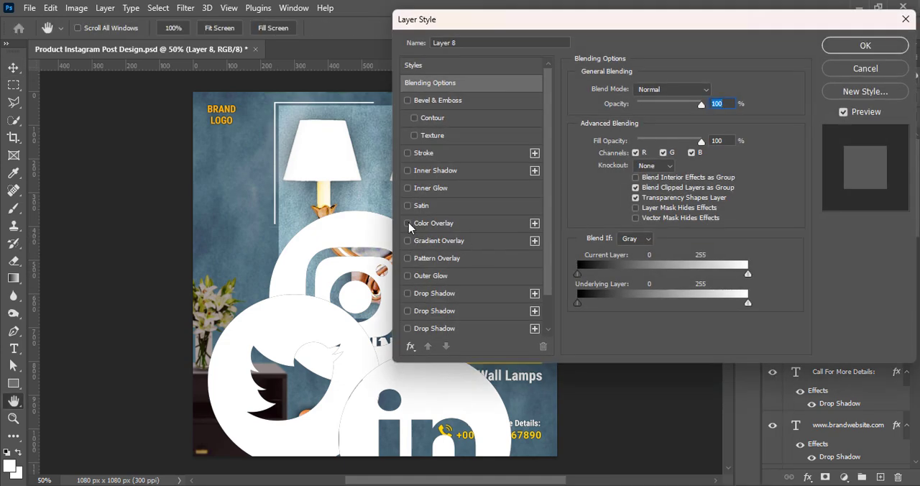
click(710, 93)
click(497, 181)
click(764, 170)
click(865, 45)
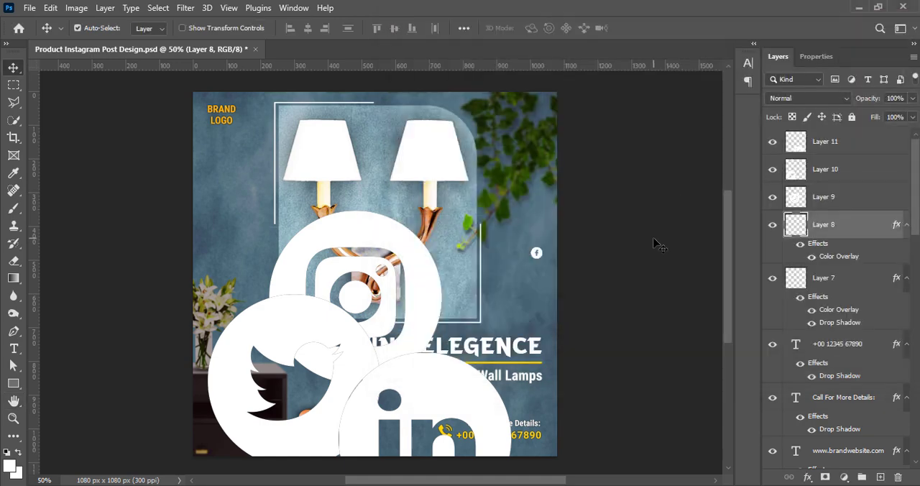
Scale the Instagram icon down to a small badge matching the Facebook icon and place it directly beneath it.
drag(319, 319, 279, 360)
drag(365, 232, 319, 208)
key(ctrl+t)
drag(224, 273, 541, 270)
key(Return)
Scale the LinkedIn icon down to the same badge size and place it directly below the Instagram icon.
drag(455, 397, 435, 326)
key(ctrl+t)
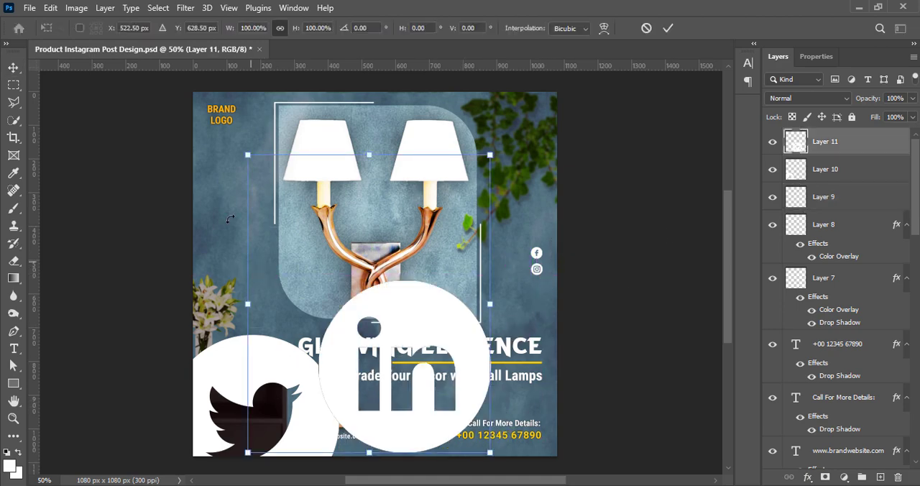
drag(247, 154, 466, 341)
drag(466, 413, 538, 281)
click(669, 29)
key(ctrl+t)
click(668, 28)
key(ctrl+t)
click(668, 30)
Scale the Twitter icon down to about 6.64% and place it below the LinkedIn icon to complete the column.
drag(299, 377, 467, 312)
key(ctrl+t)
drag(335, 358, 467, 336)
drag(499, 365, 529, 304)
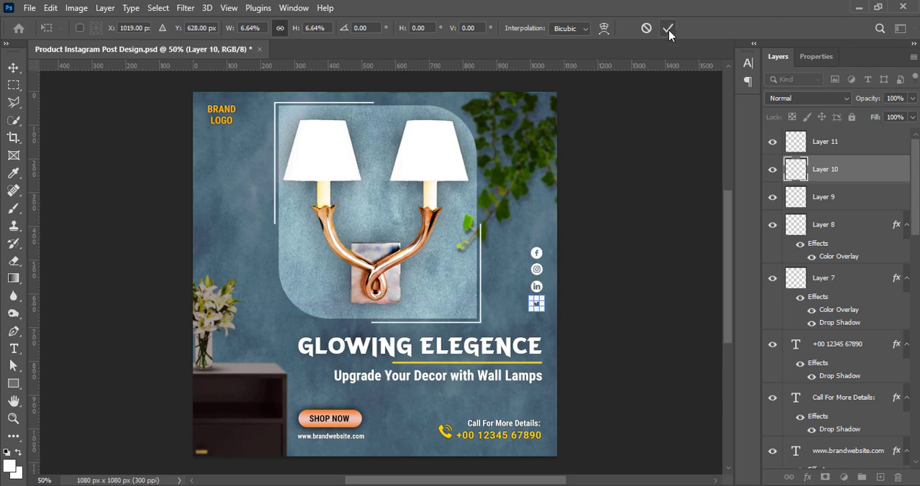
click(668, 30)
Nudge the social media icons vertically to even out the gaps between them in the column.
click(846, 200)
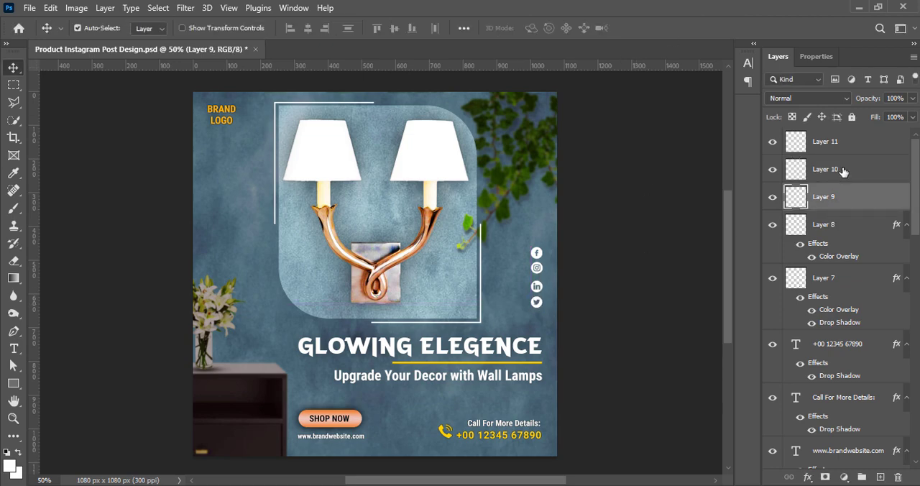
click(844, 171)
click(830, 223)
click(830, 148)
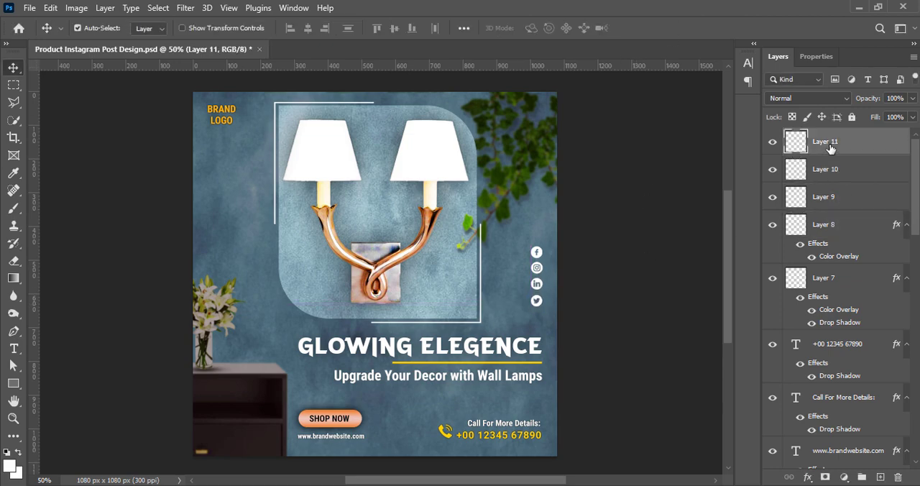
click(827, 202)
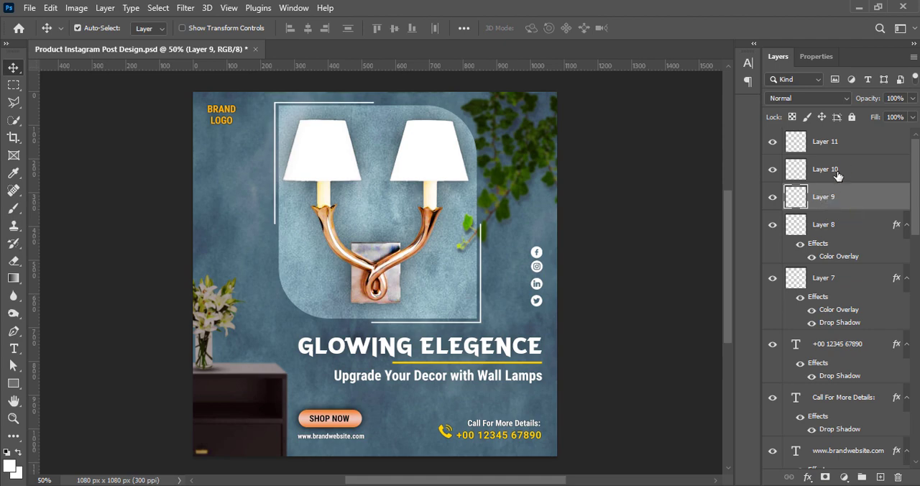
click(837, 177)
click(675, 238)
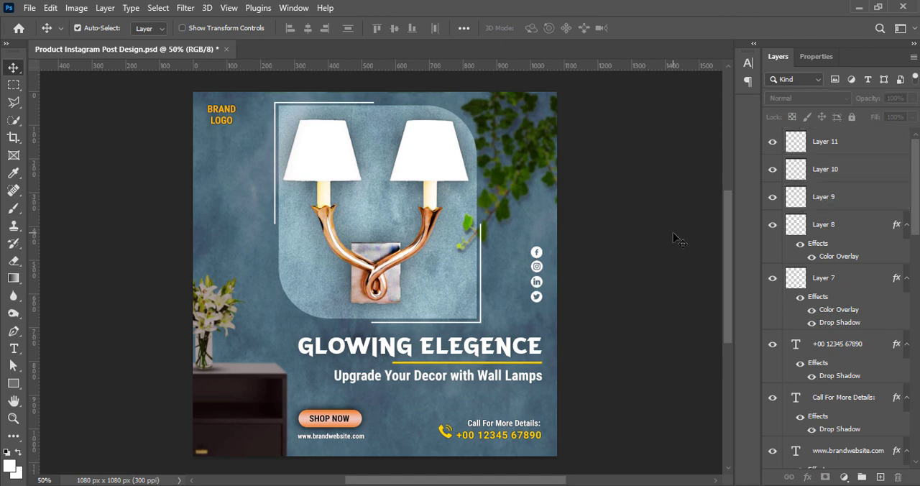
Group the four social media icons, scale the group down to about 41 by 139 px, and save the document.
click(838, 227)
shift+click(827, 144)
key(ctrl+g)
key(ctrl+t)
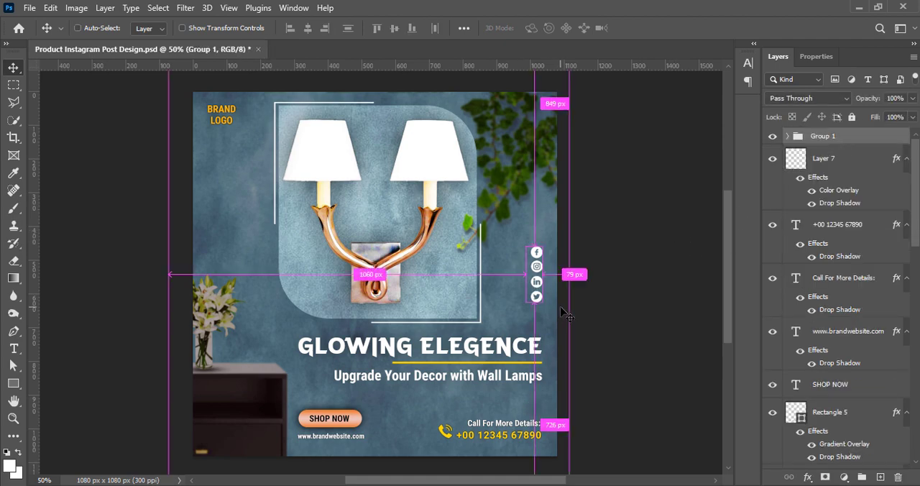
drag(526, 275, 537, 266)
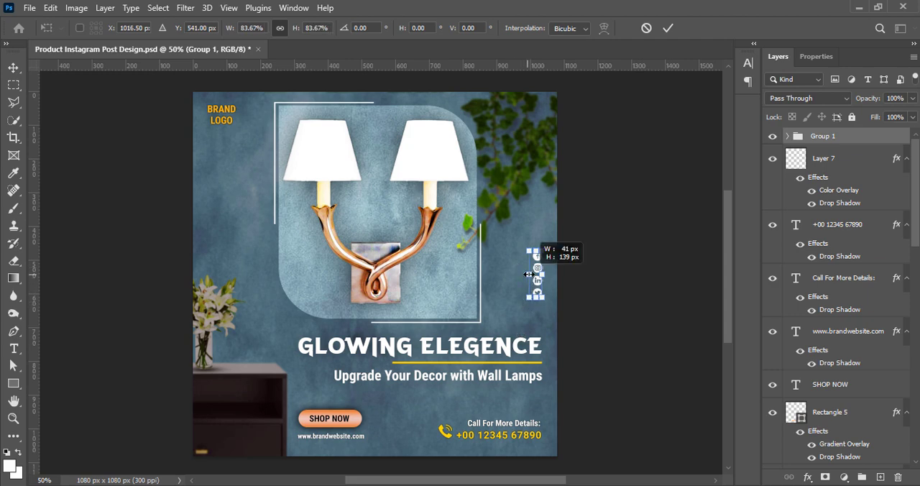
click(668, 28)
click(646, 263)
key(ctrl+s)
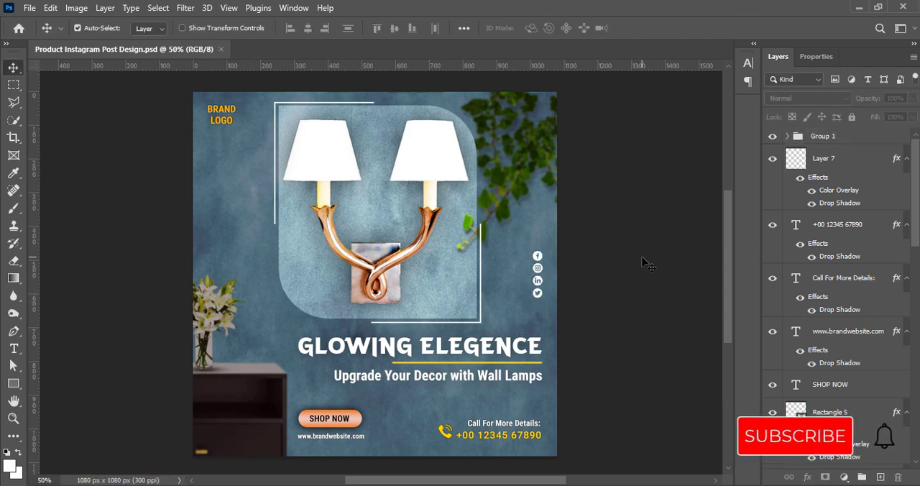
Move the social media icon group up by about 30 px and save the document.
click(845, 139)
key(shift+Up)
key(shift+Up)
key(shift+Up)
click(660, 242)
key(ctrl+s)
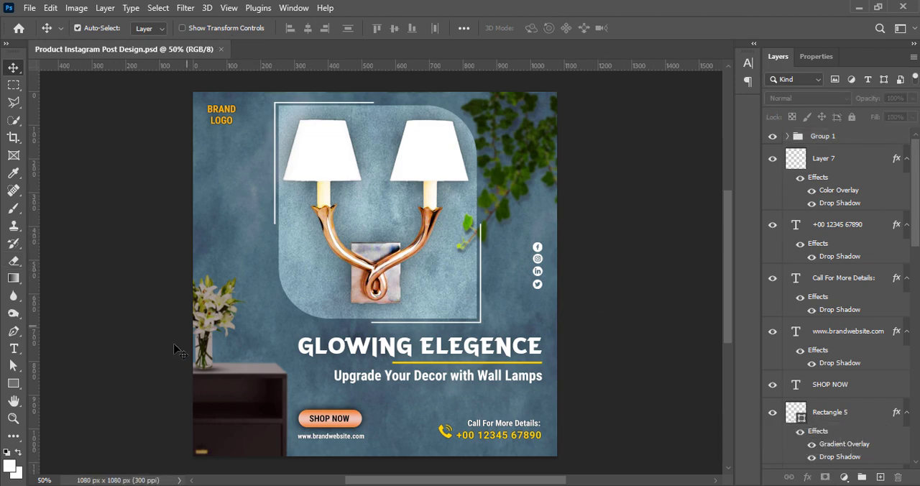
scroll(386, 282, down, 2)
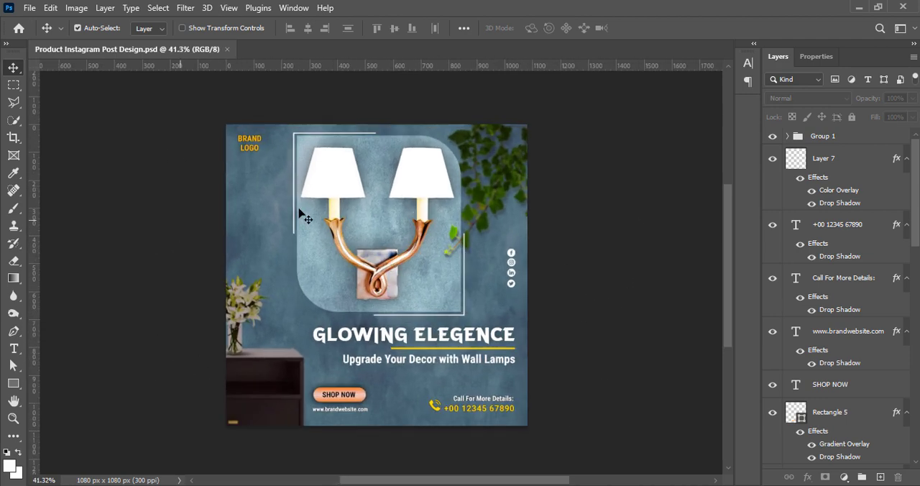
scroll(305, 217, down, 2)
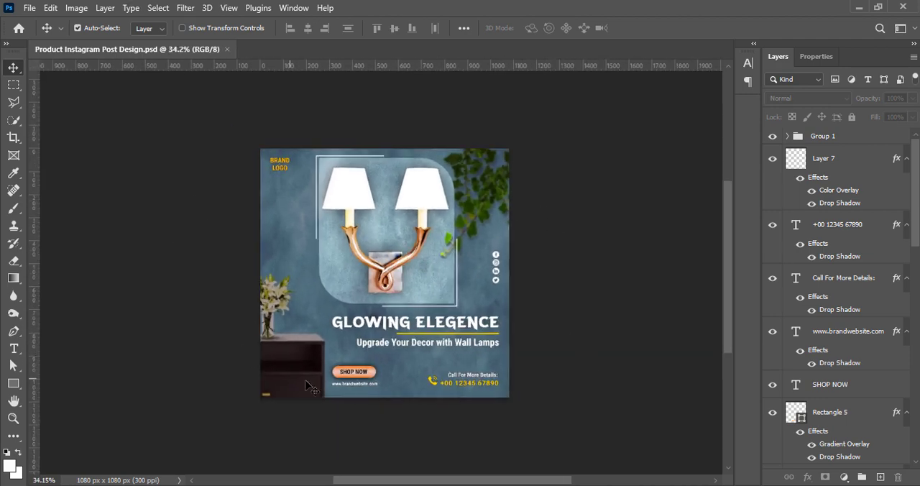
scroll(336, 272, up, 2)
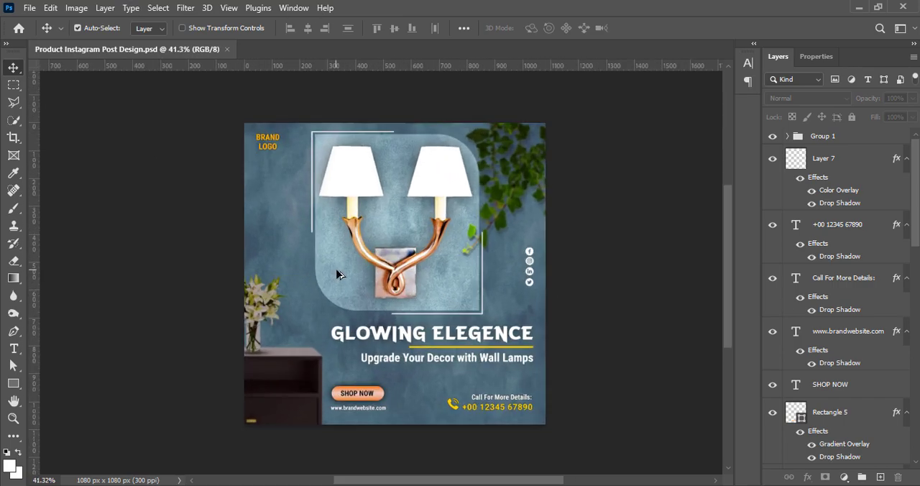